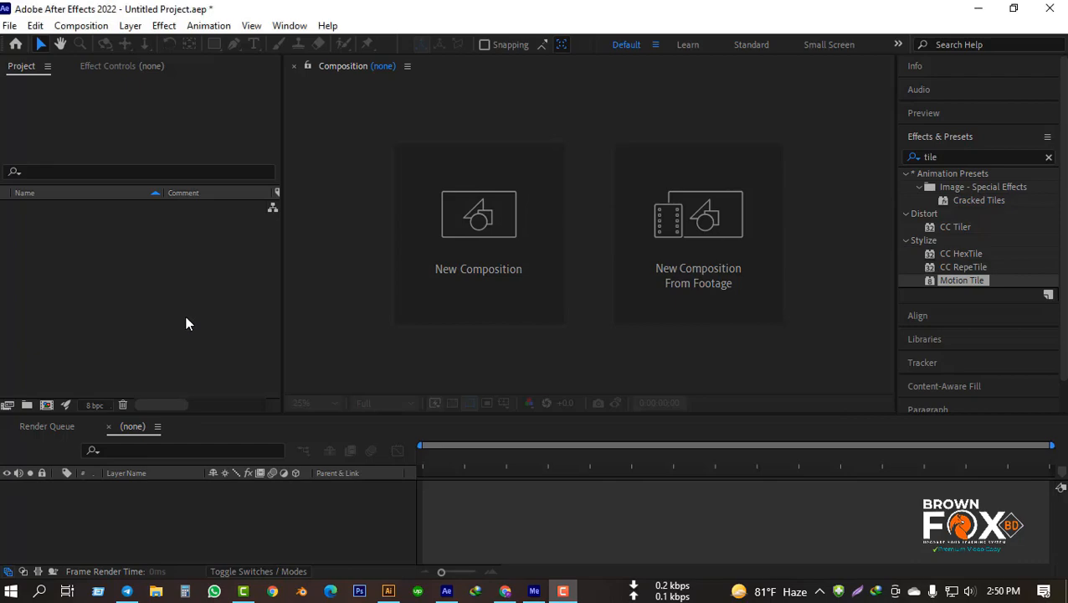
Step: Import BG.ai as a composition with footage dimensions set to Layer Size
right_click(186, 319)
mouse_move(250, 397)
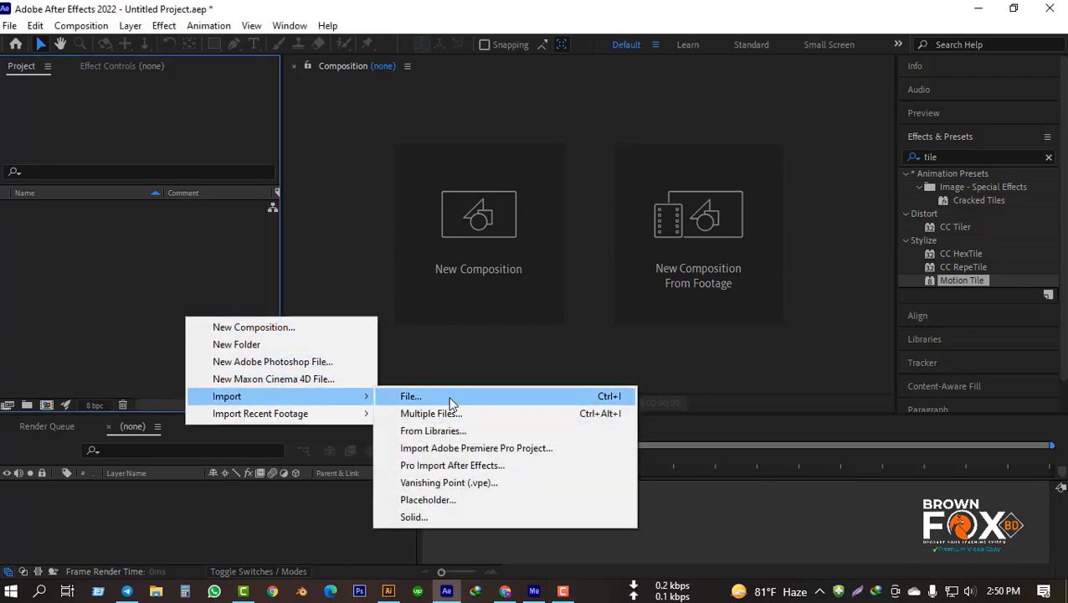
click(448, 397)
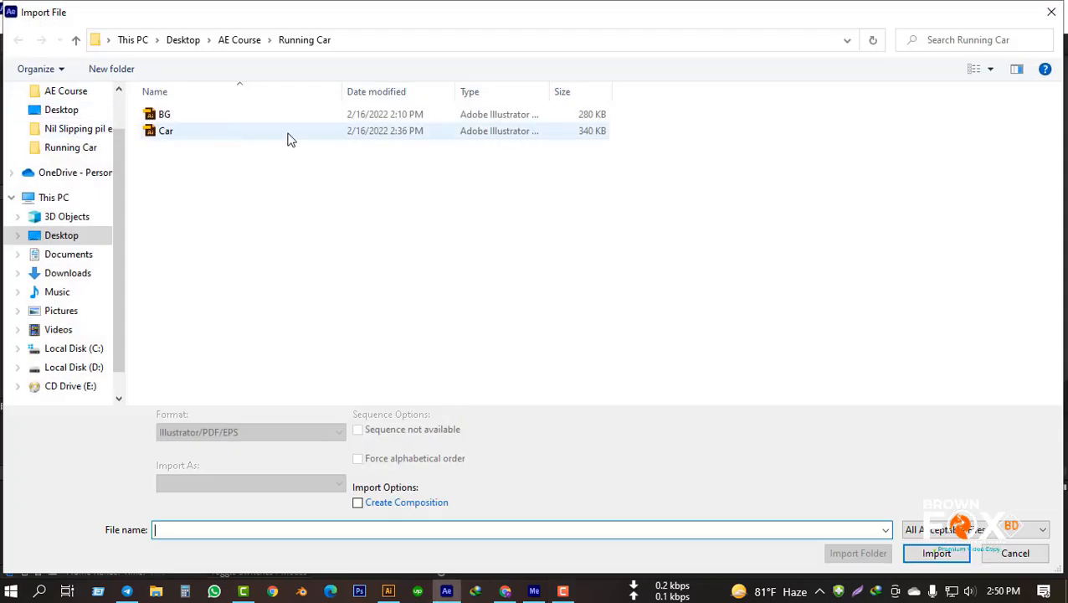
double_click(185, 114)
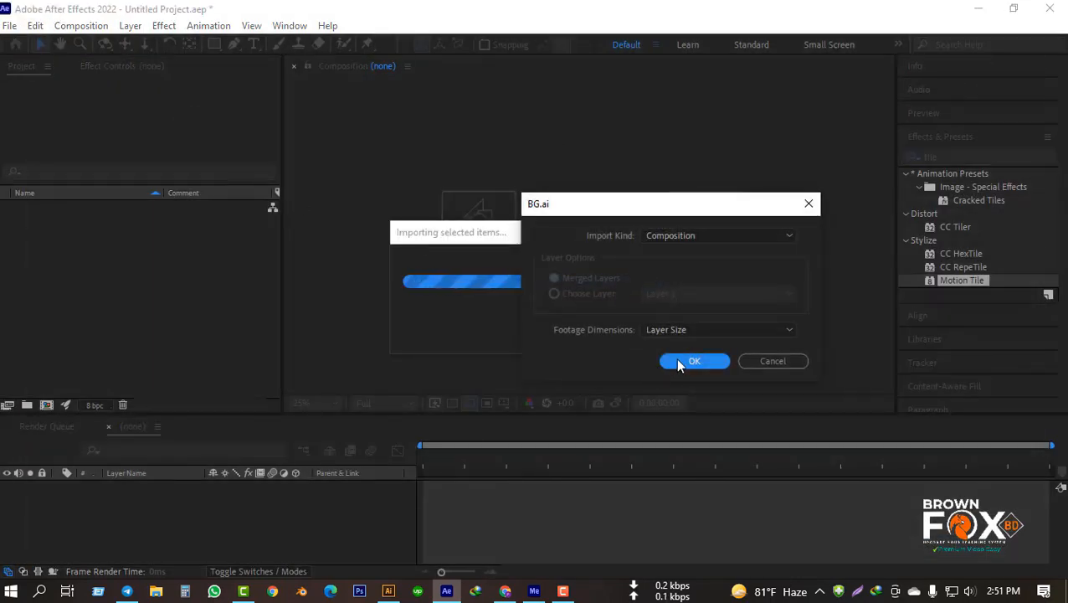
click(688, 358)
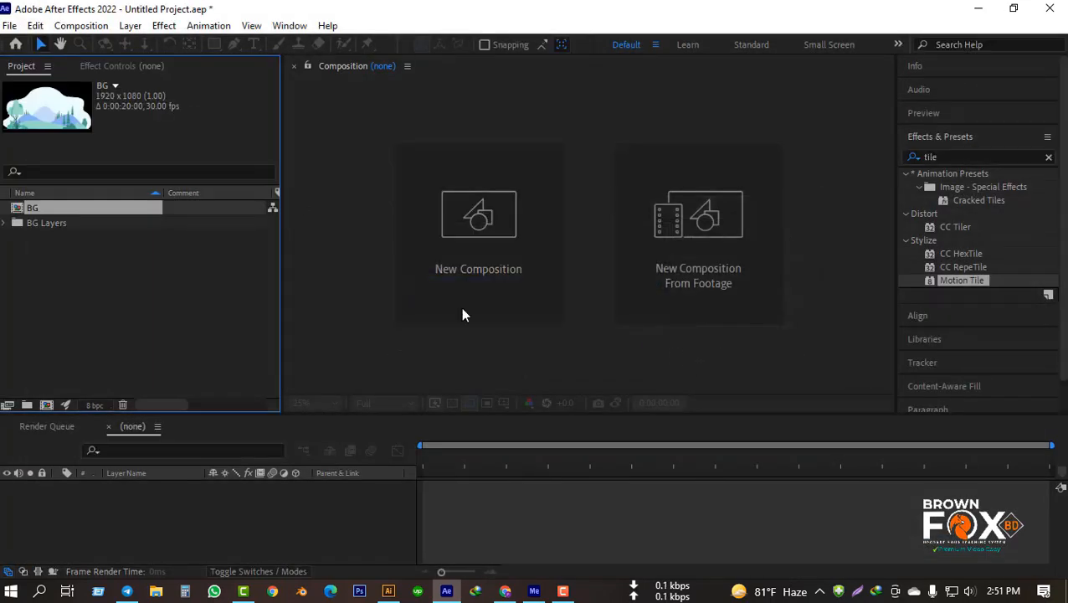
Step: Create a new composition containing the imported BG composition as its layer
drag(68, 208, 118, 514)
scroll(644, 293, down, 6)
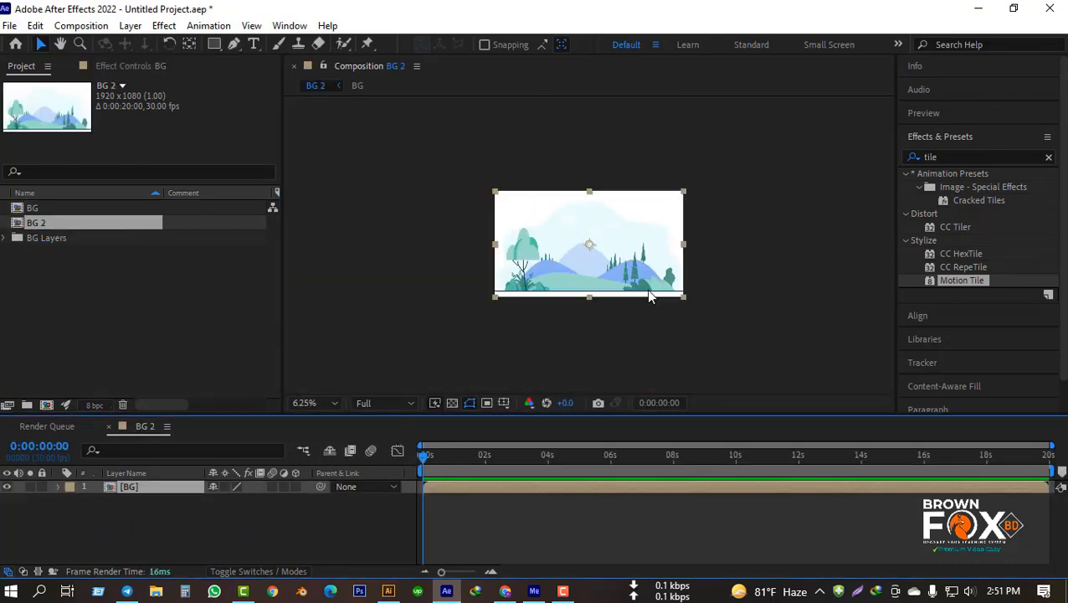
scroll(641, 294, up, 4)
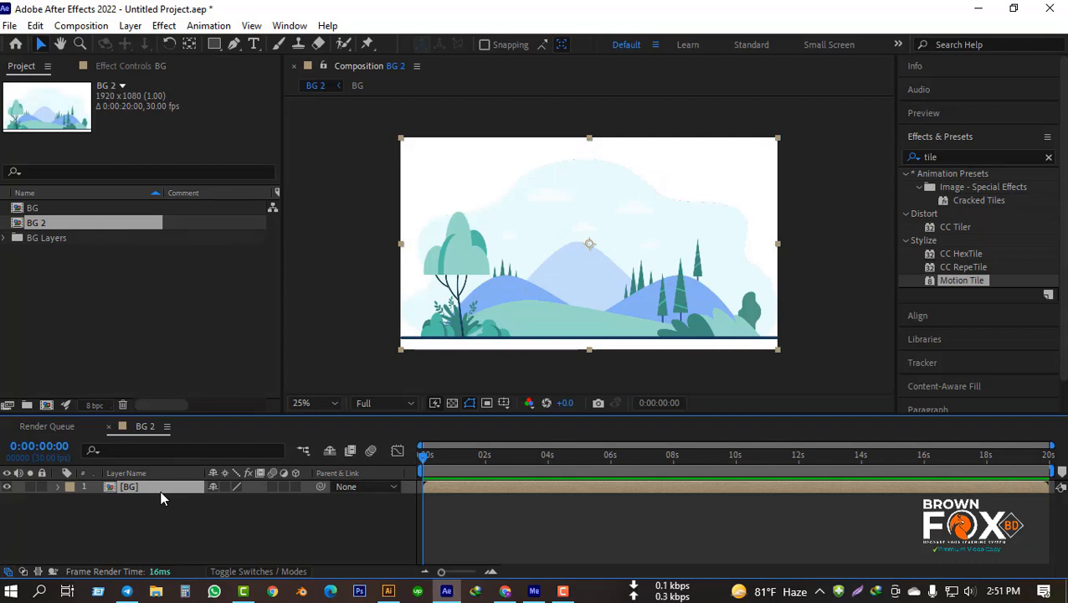
Step: Delete the BG layer from the timeline, plus the BG and BG 2 compositions and the BG Layers folder from the project
key(Delete)
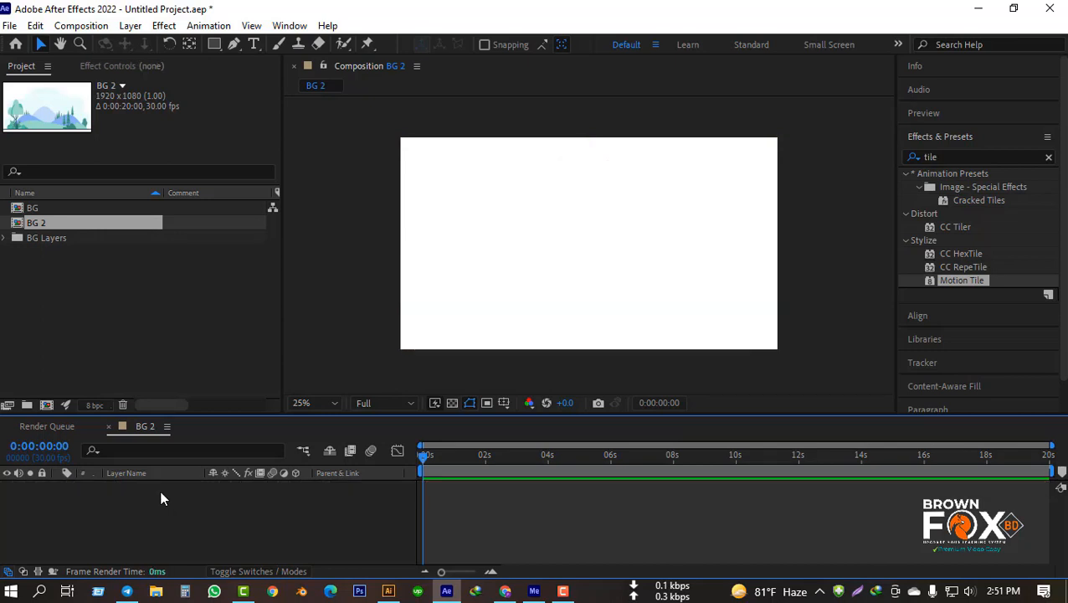
right_click(57, 222)
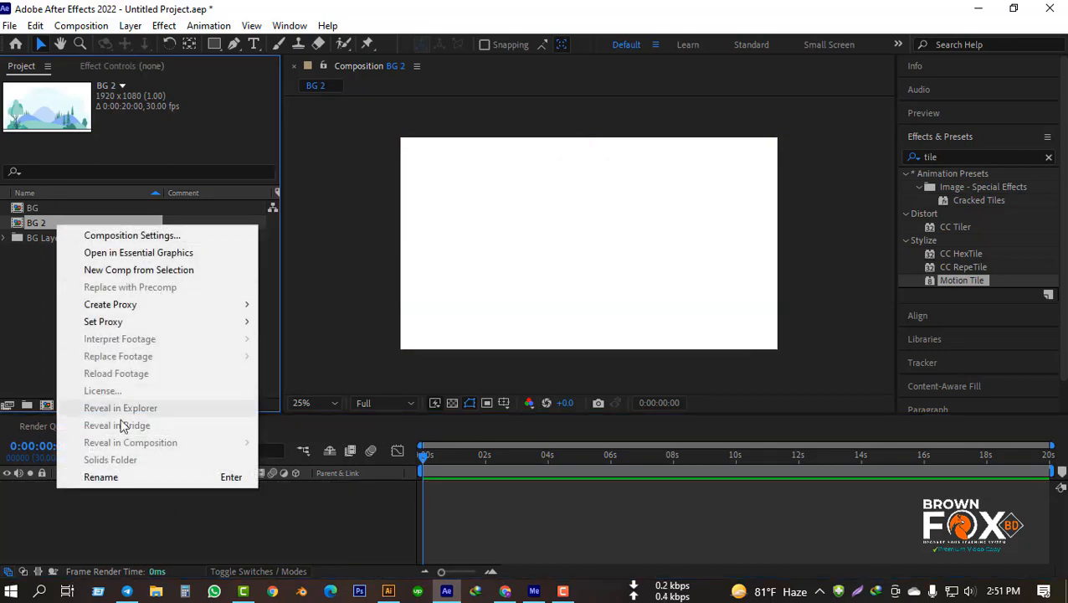
click(59, 279)
drag(88, 279, 12, 202)
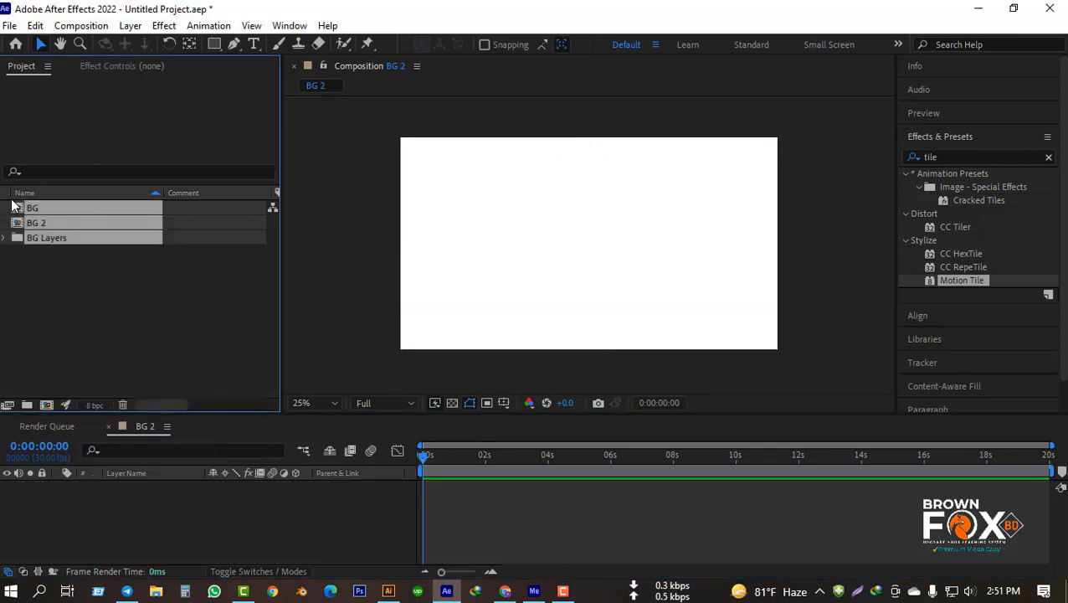
key(Delete)
click(610, 318)
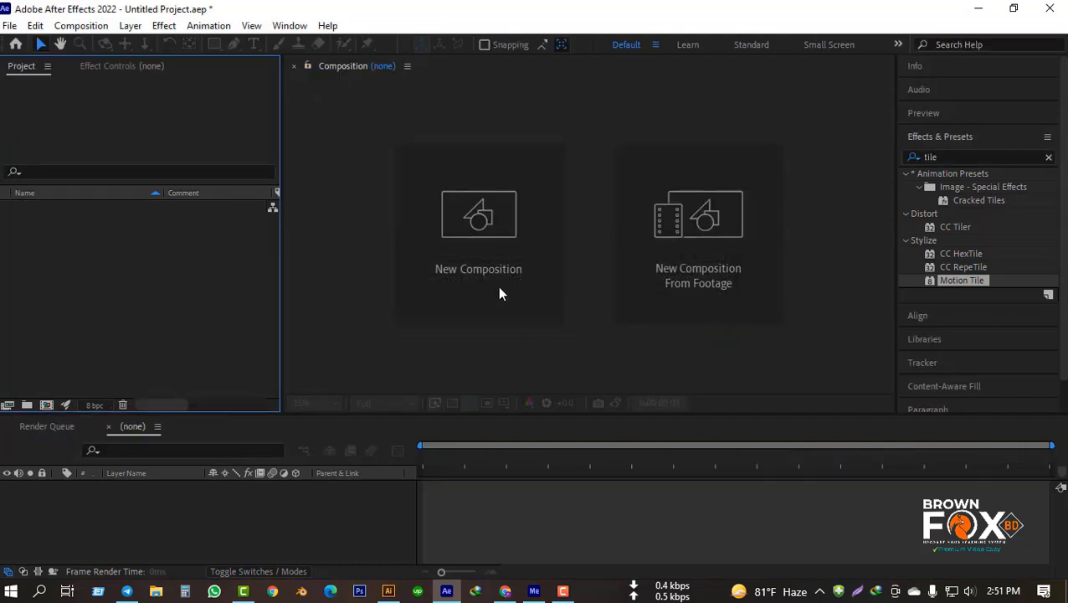
Step: Create a 1920 x 1080 composition named Comp 1 at 30 fps, lasting 20 seconds, with a white background
click(499, 248)
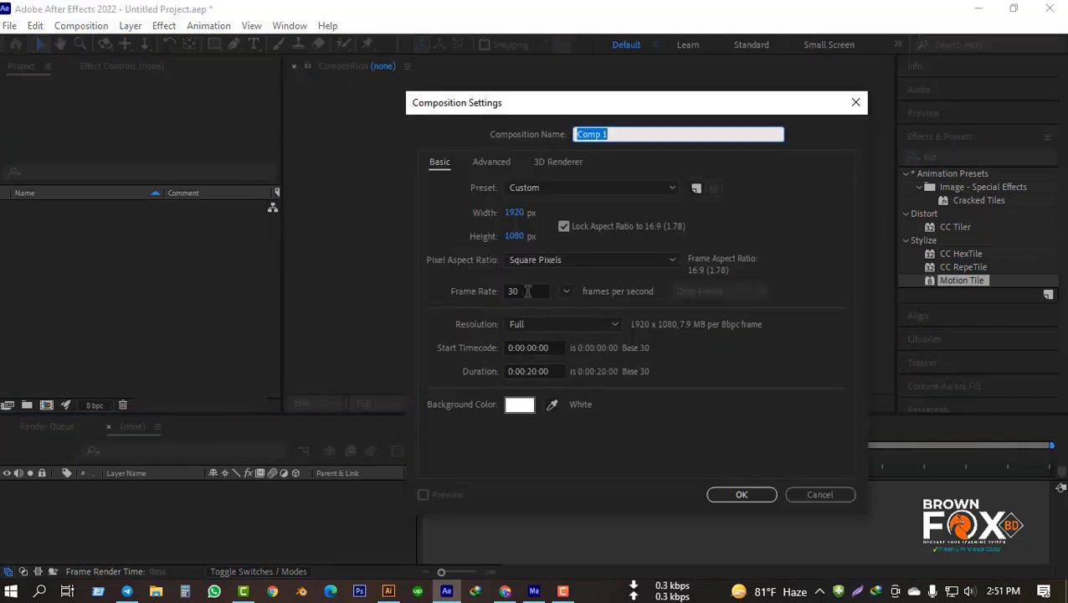
drag(523, 290, 499, 291)
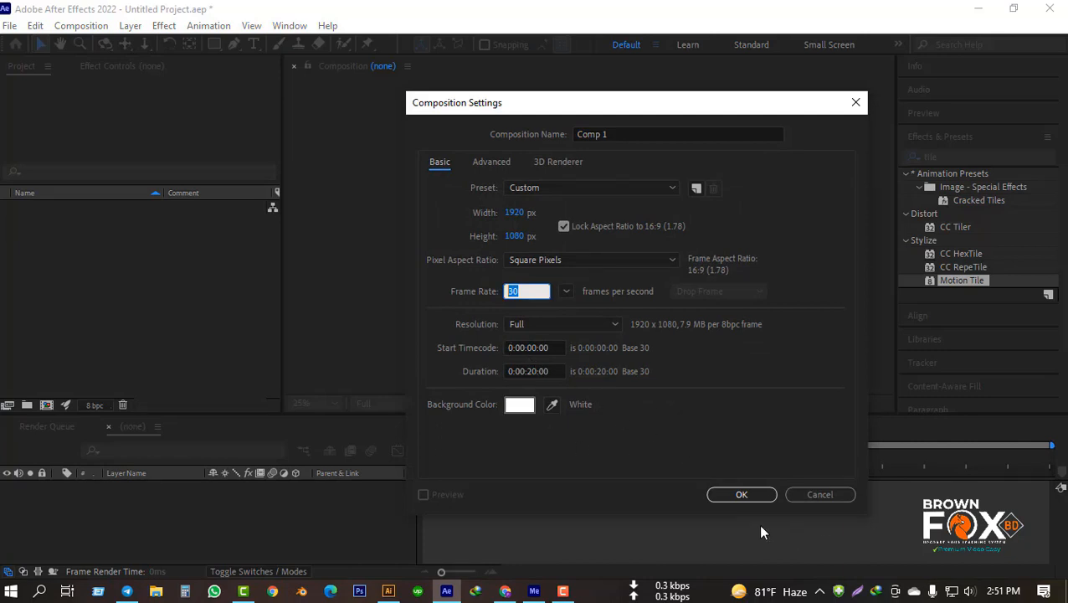
click(750, 496)
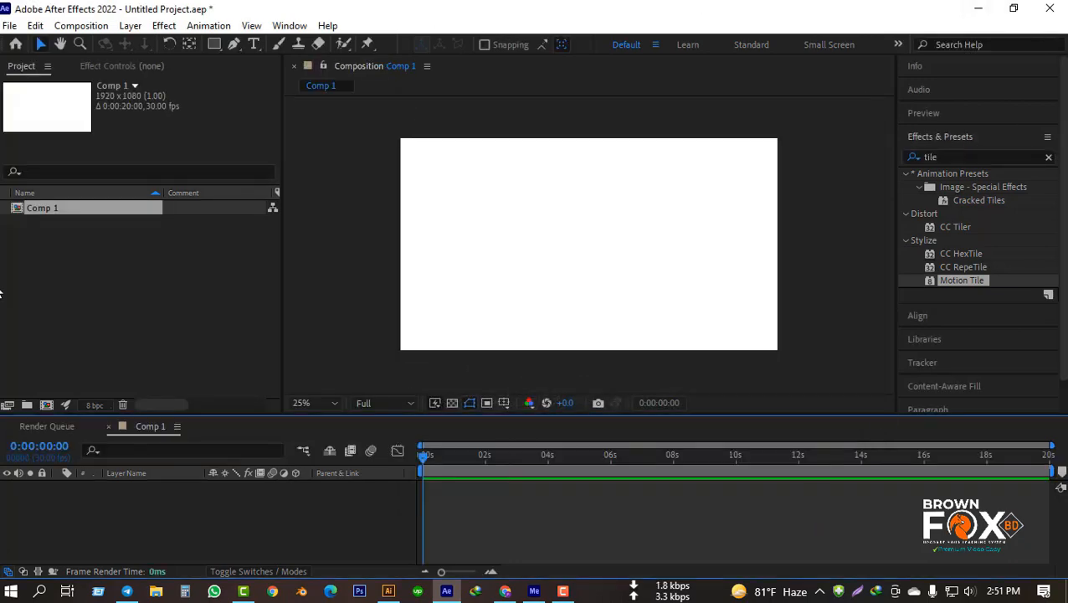
Step: Import BG.ai as a composition at Layer Size and add it as a layer in Comp 1
right_click(216, 290)
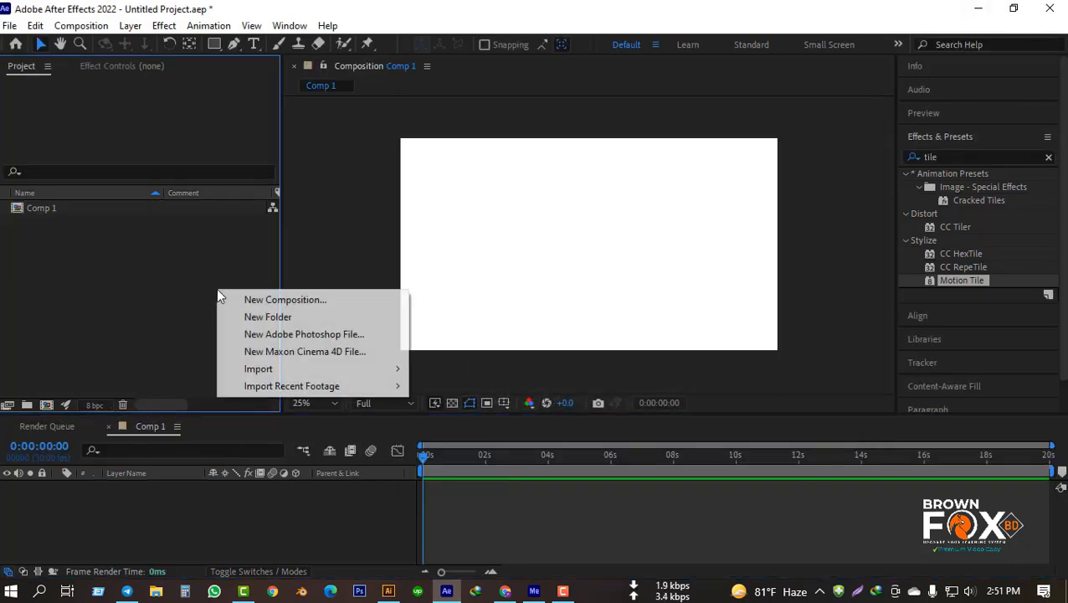
mouse_move(258, 368)
click(462, 370)
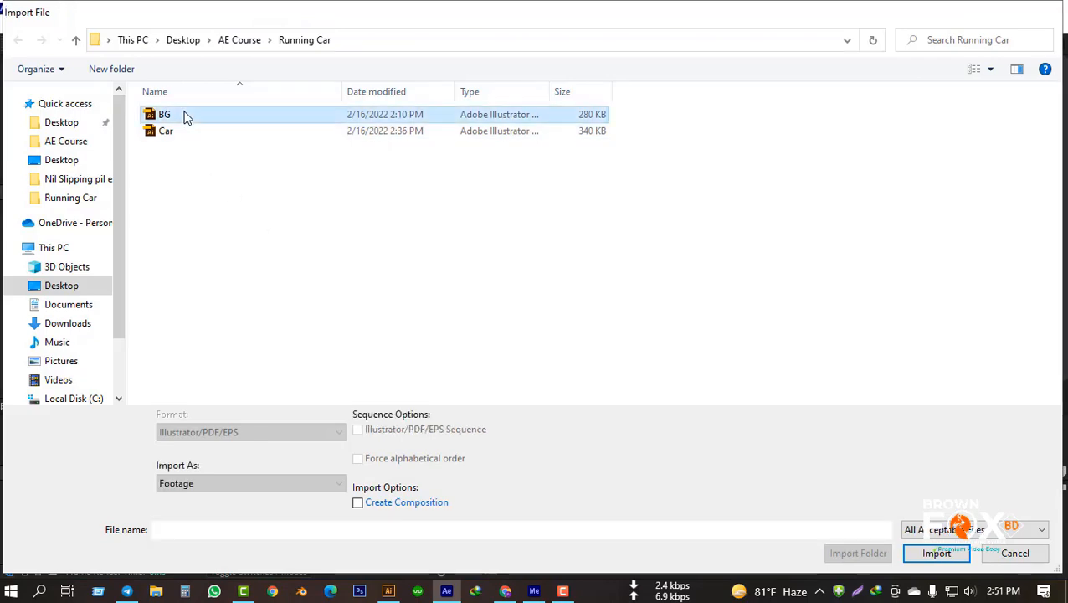
double_click(186, 118)
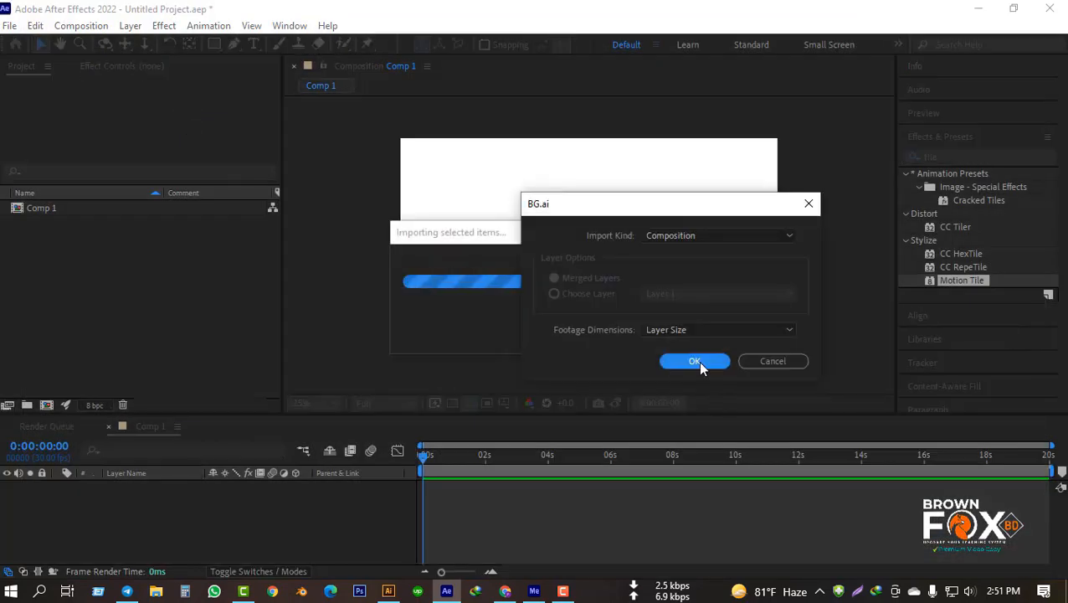
click(698, 360)
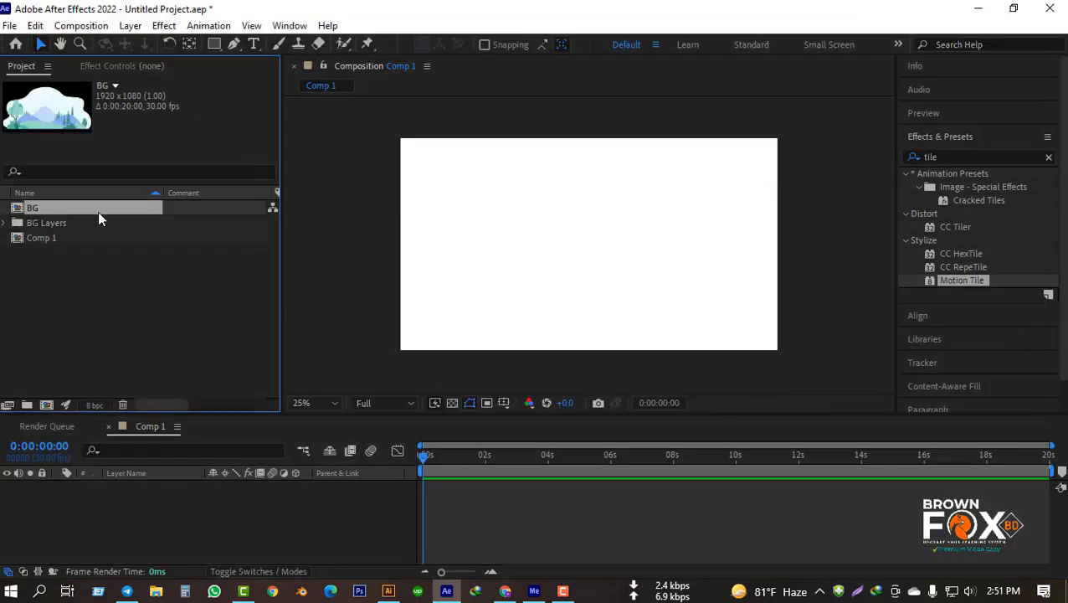
drag(97, 211, 83, 510)
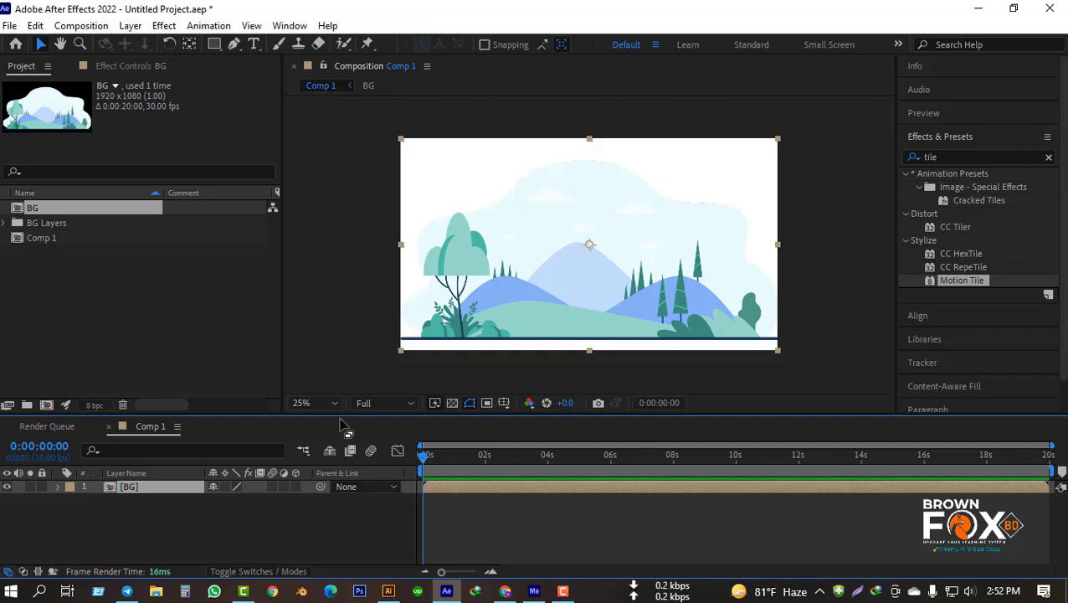
Step: Scale the BG layer down to 41%
click(87, 297)
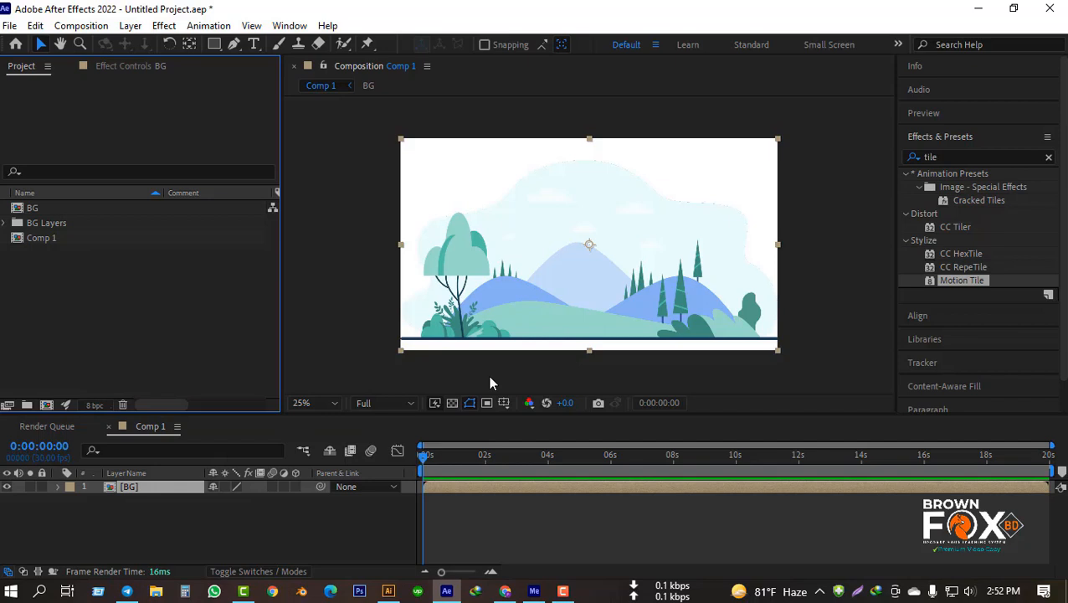
click(155, 488)
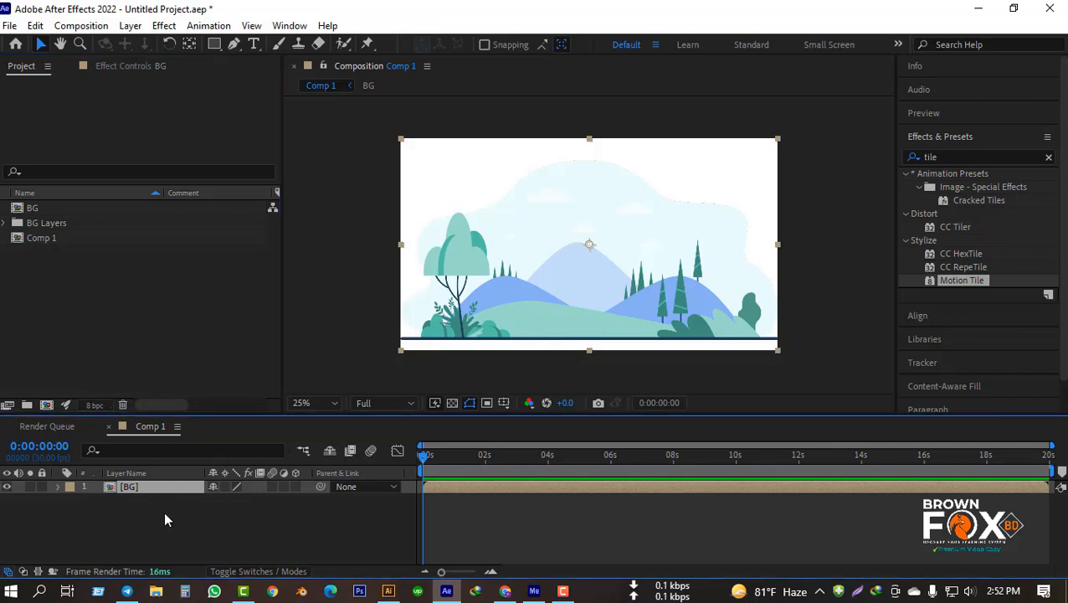
key(s)
drag(261, 503, 215, 501)
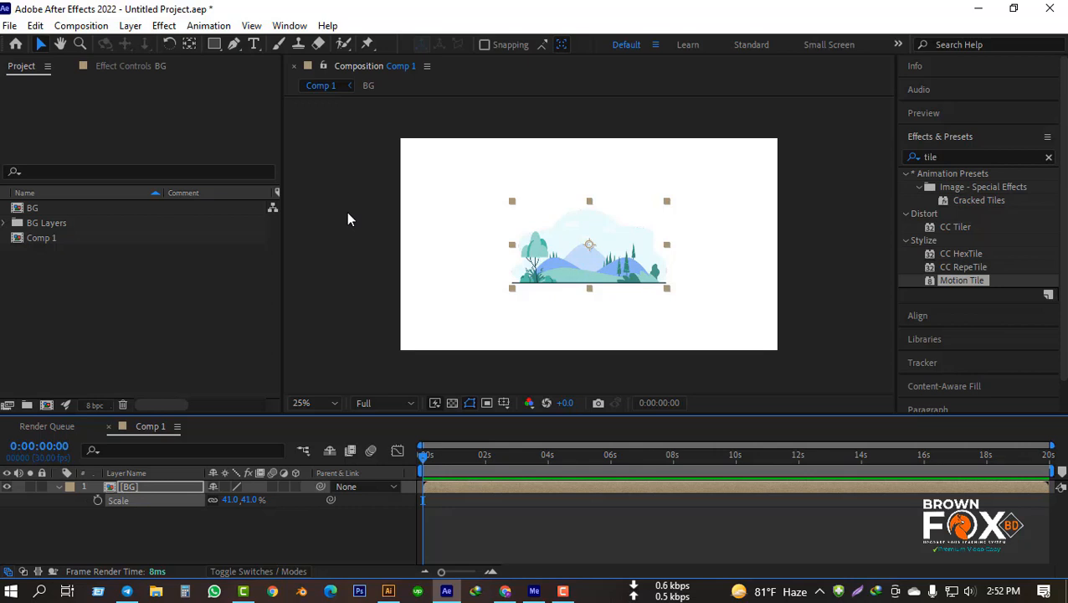
Step: Show the rulers and place two vertical guides just inside the left and right edges of the BG artwork
key(ctrl+r)
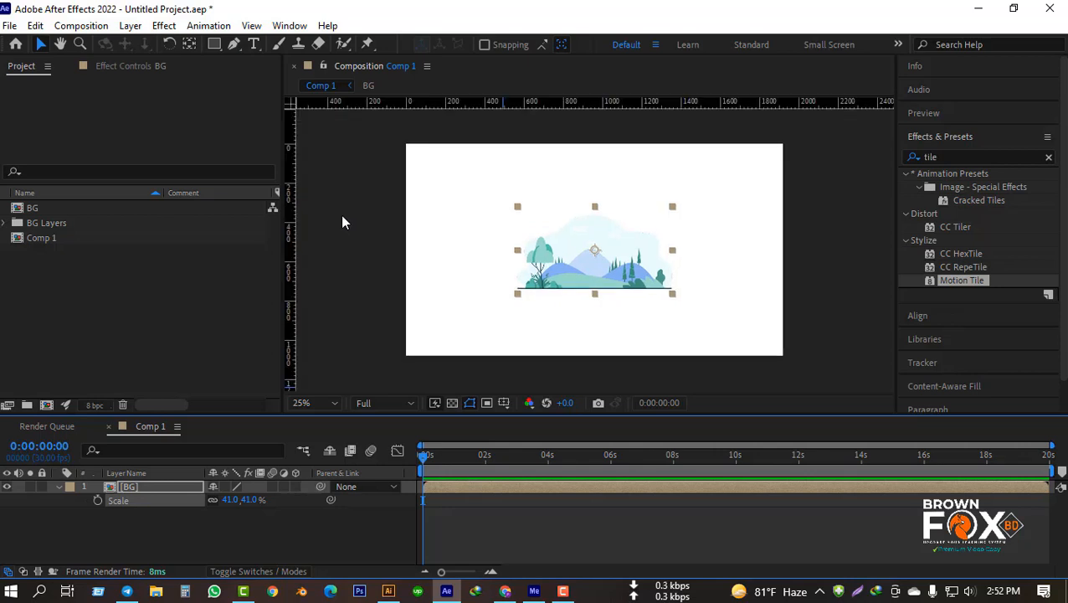
drag(289, 245, 520, 309)
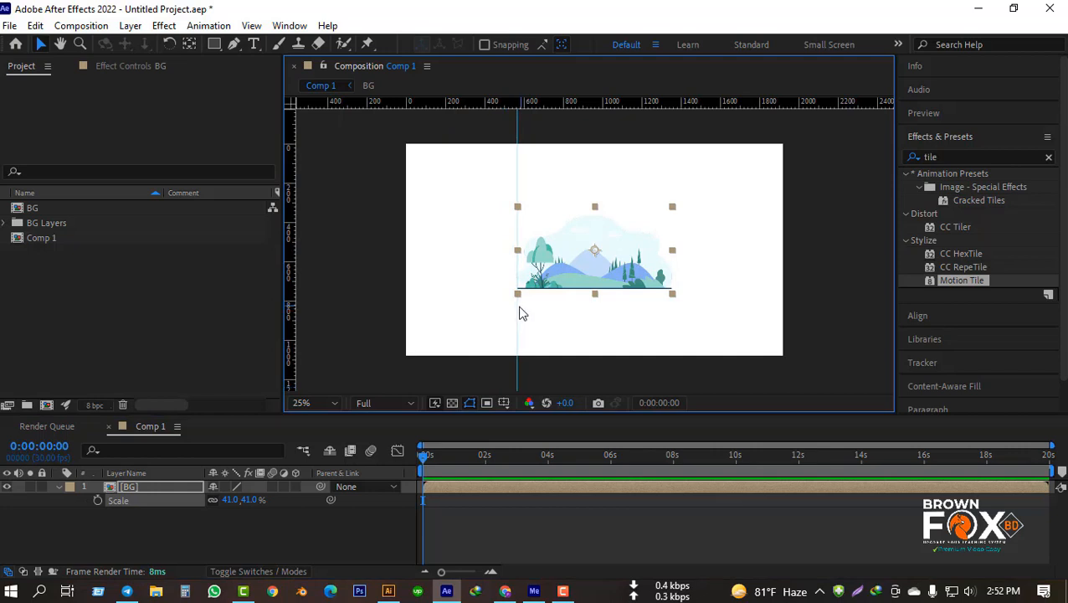
drag(289, 306, 666, 353)
drag(515, 329, 524, 332)
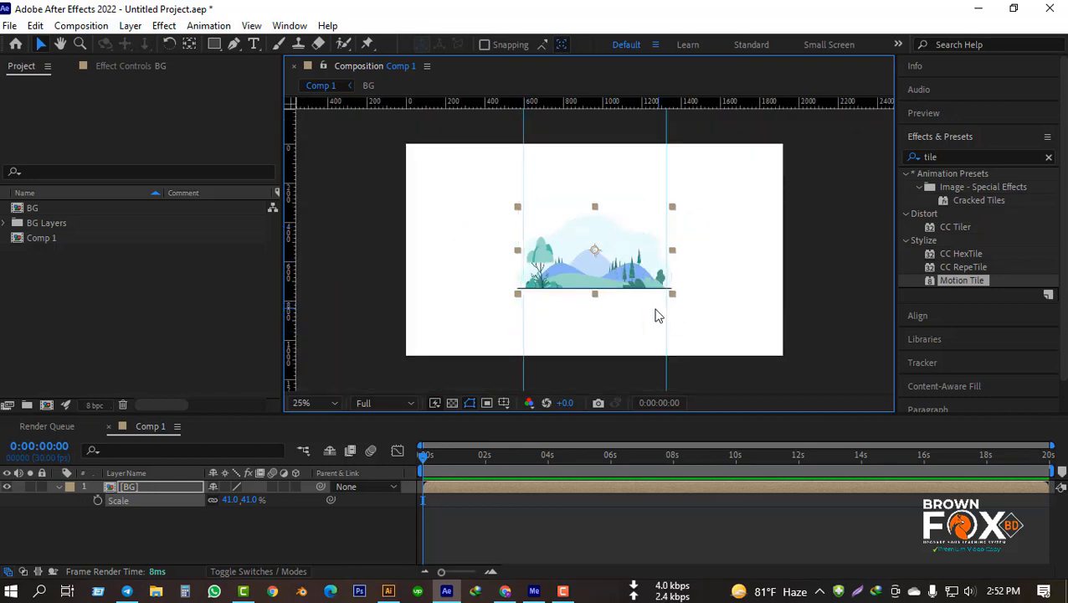
drag(665, 316, 666, 316)
Step: Reduce the BG layer's scale to 37% so it fits between the two vertical guides
click(252, 514)
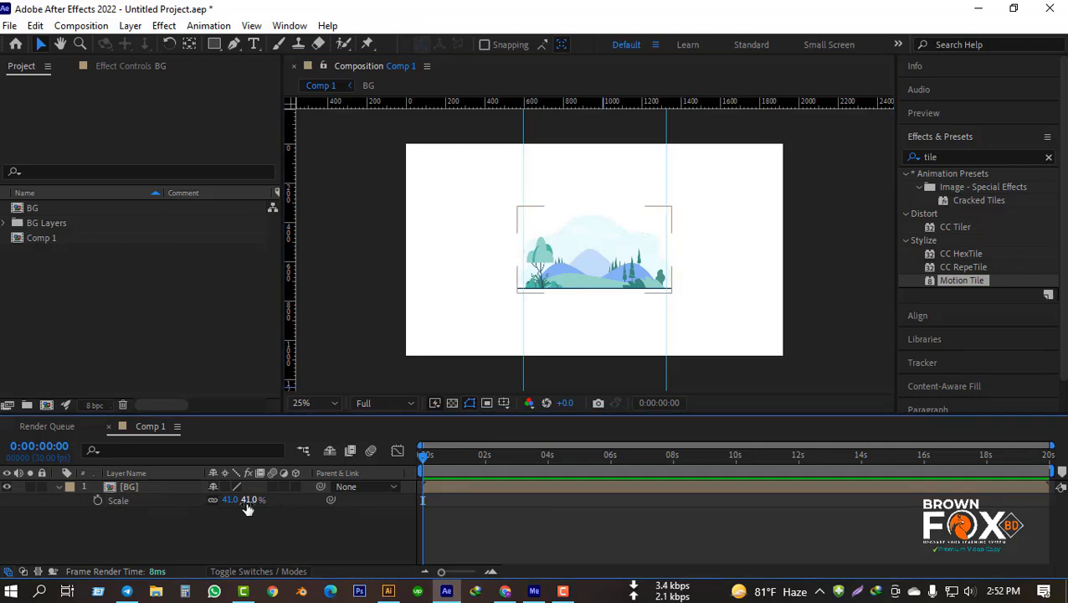
click(187, 501)
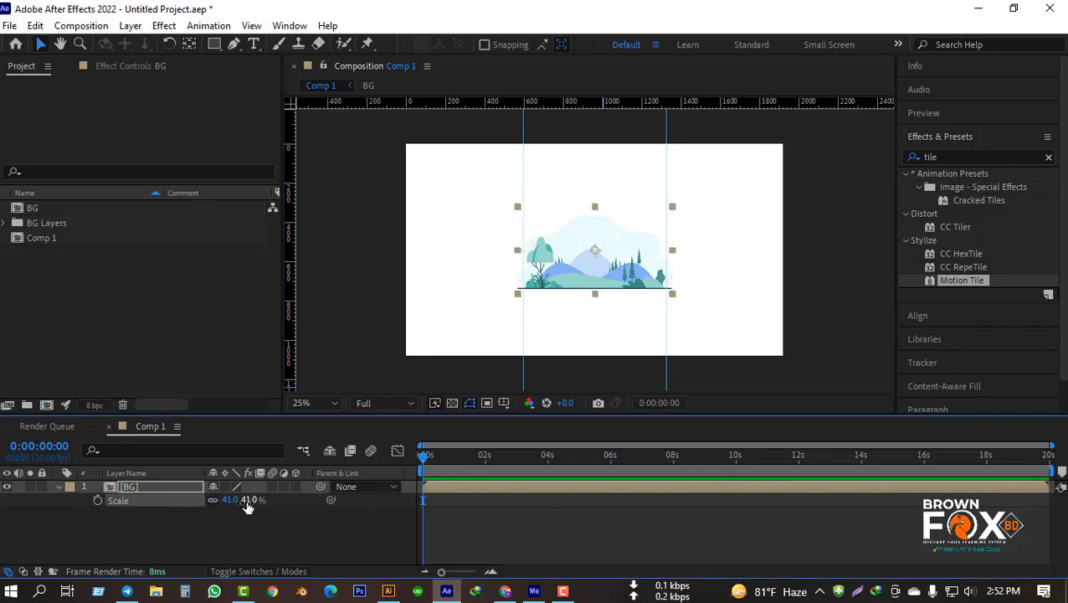
drag(248, 507, 254, 513)
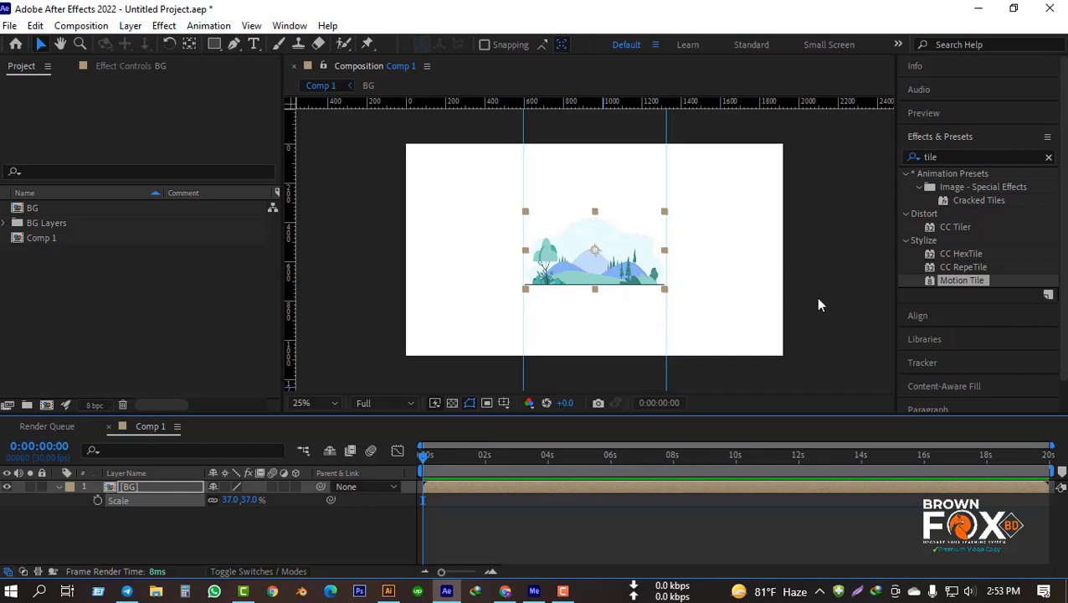
click(290, 535)
Step: Find the Motion Tile effect by searching for "tile" and apply it to the BG layer
click(176, 488)
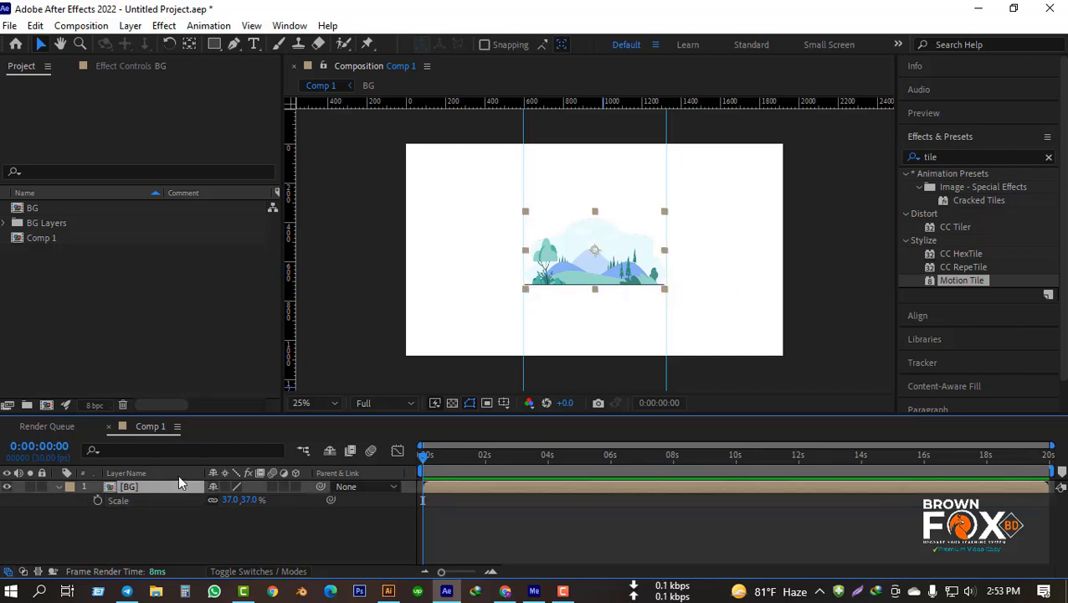
click(951, 156)
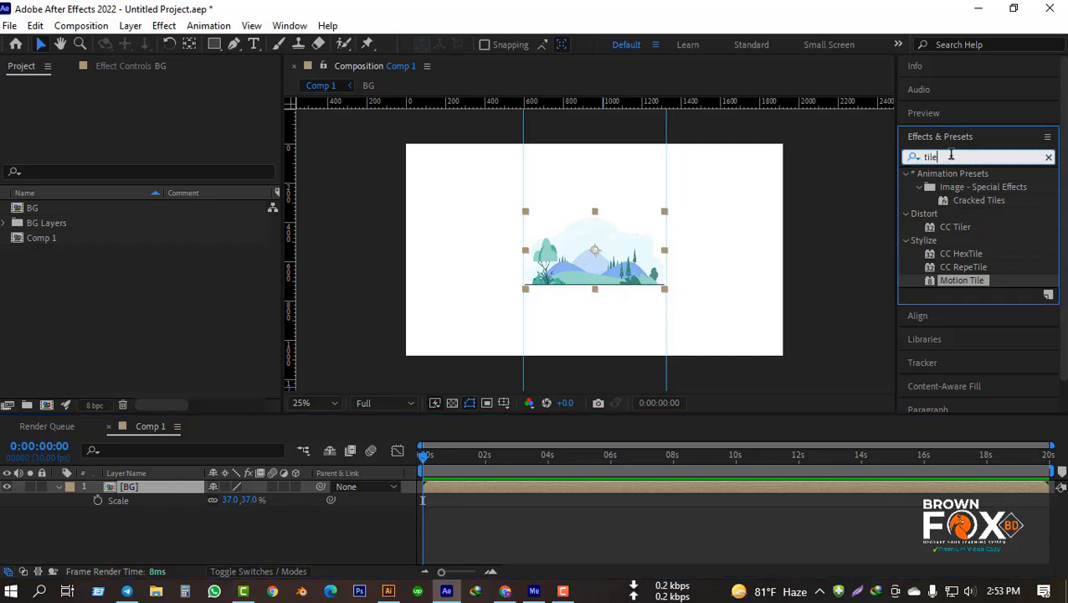
key(BackSpace)
key(BackSpace)
key(BackSpace)
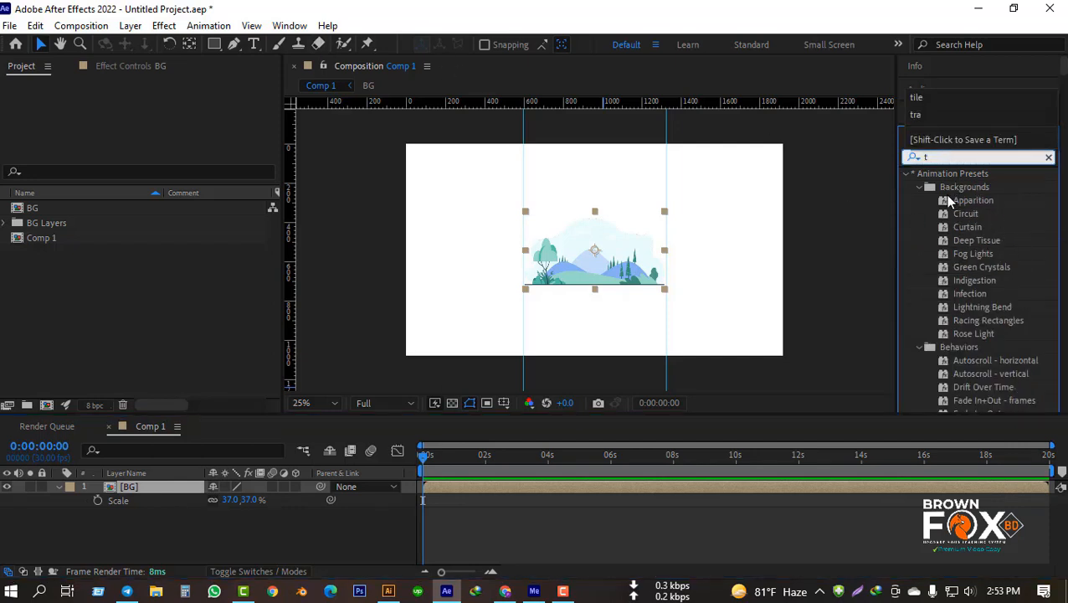
key(BackSpace)
click(284, 27)
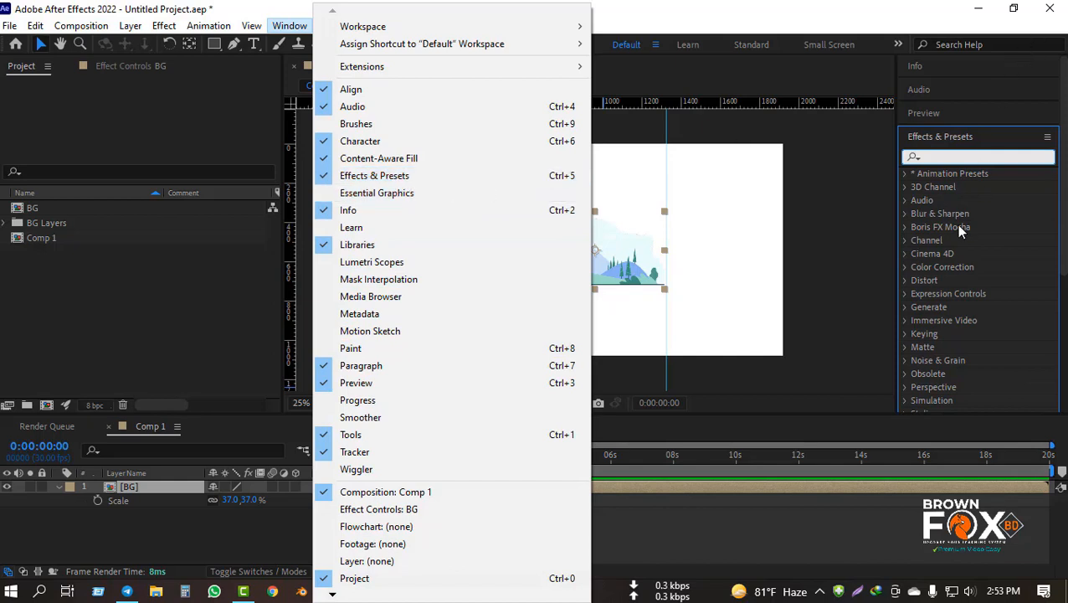
click(937, 158)
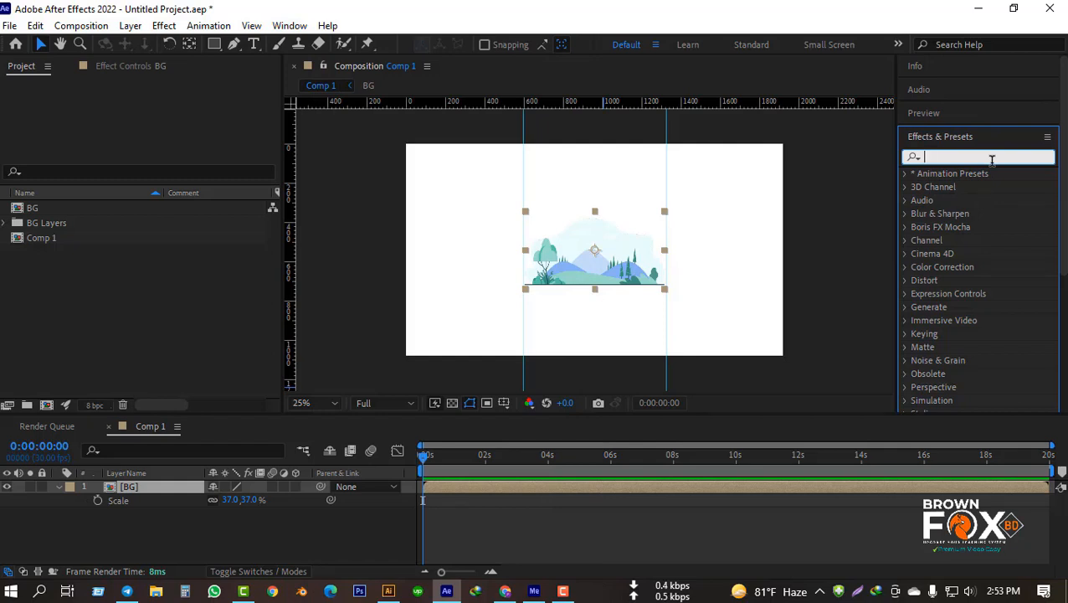
text(tile)
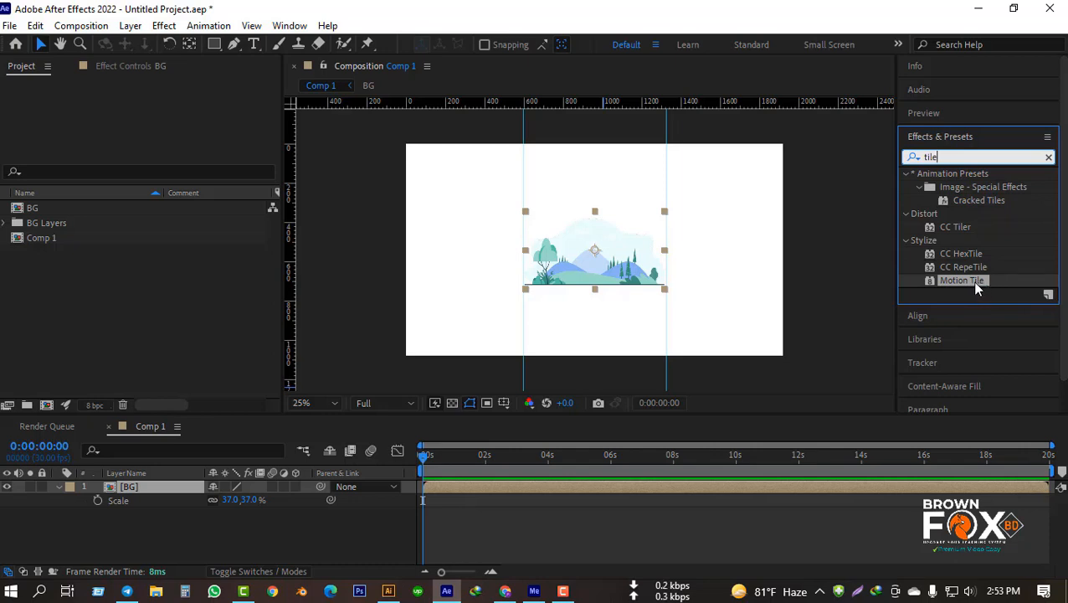
drag(975, 287, 135, 487)
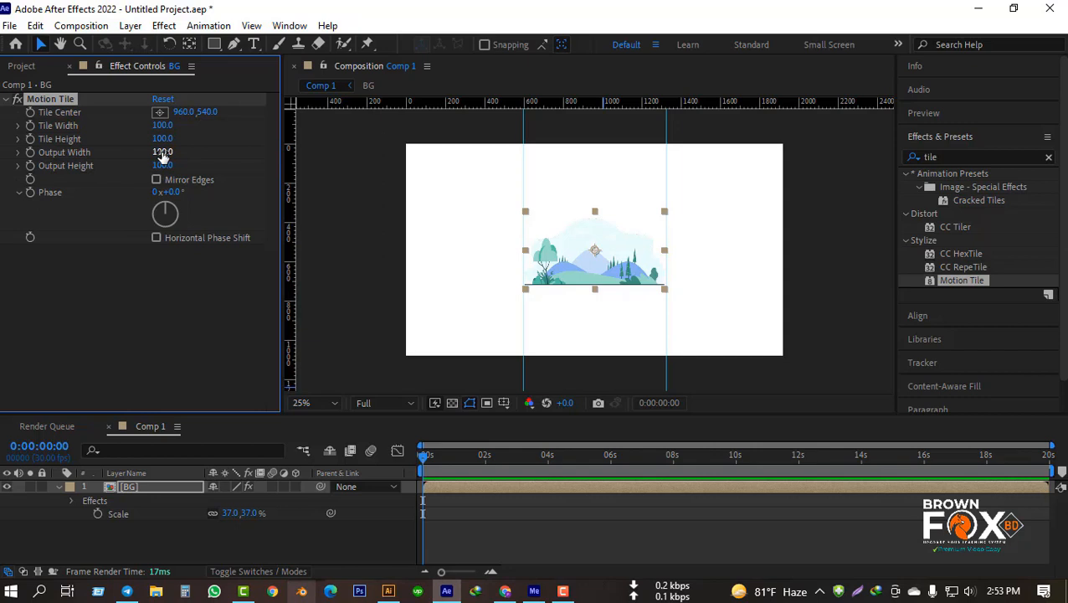
Step: Try extending the BG artwork sideways with Motion Tile by setting the output width to 300, then 270
mouse_move(164, 156)
mouse_down()
mouse_move(195, 152)
mouse_move(170, 159)
mouse_up()
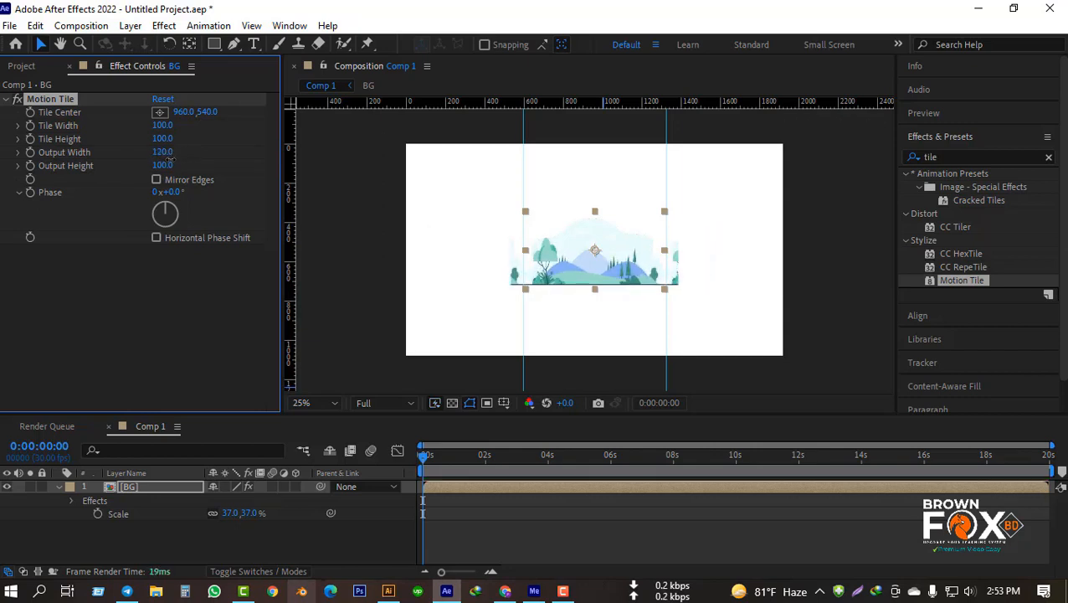
click(165, 152)
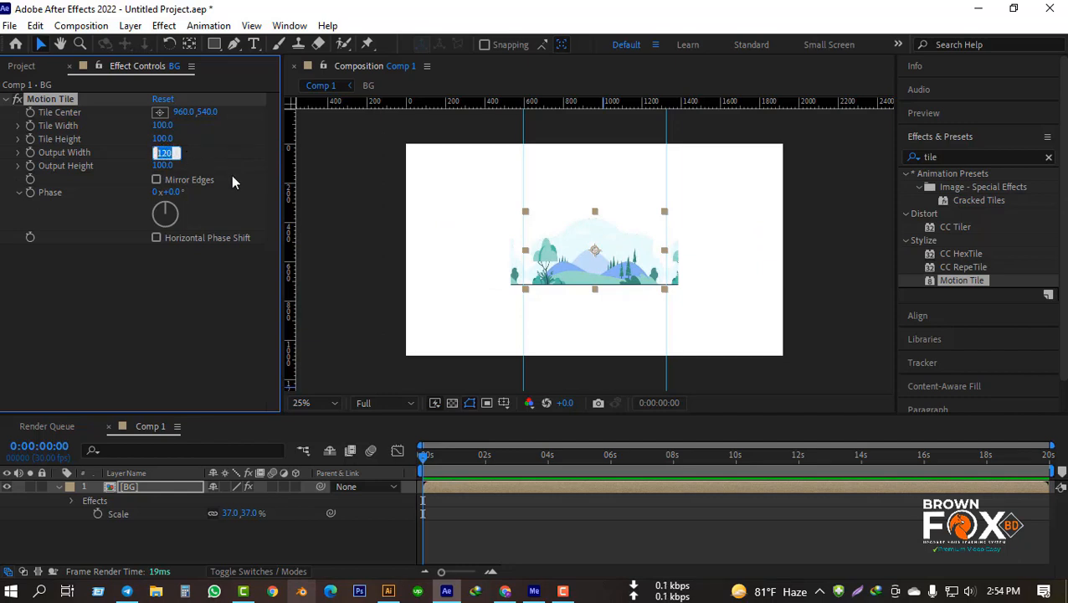
text(300)
key(Return)
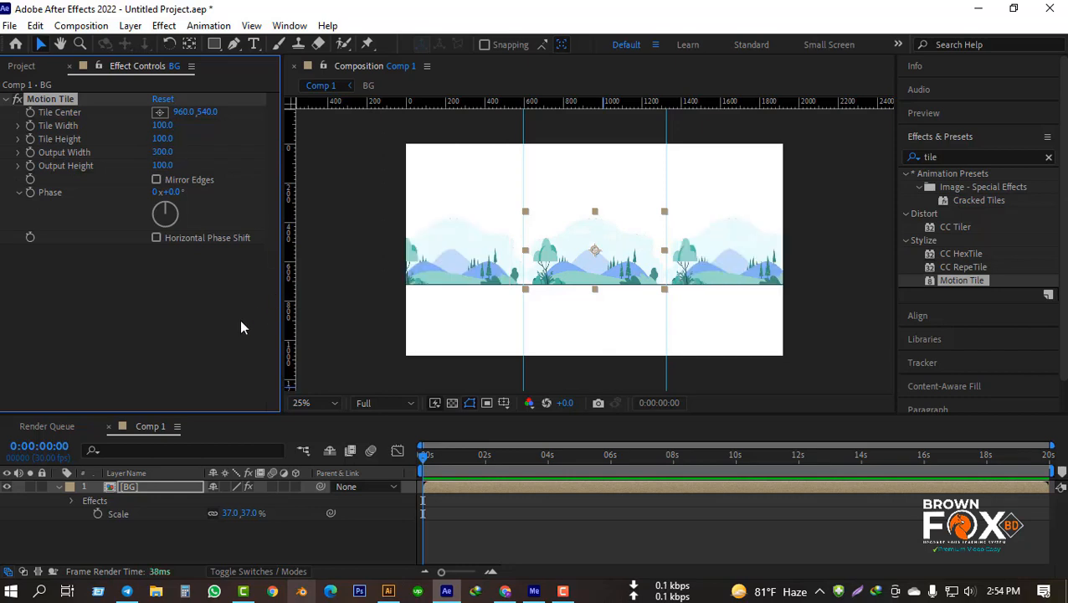
click(199, 327)
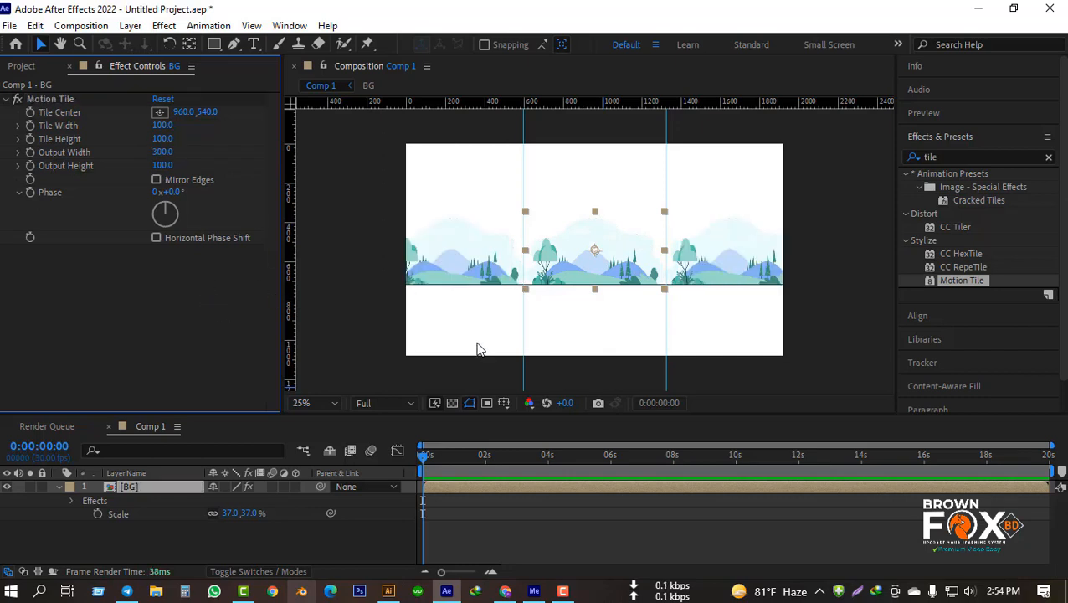
click(465, 270)
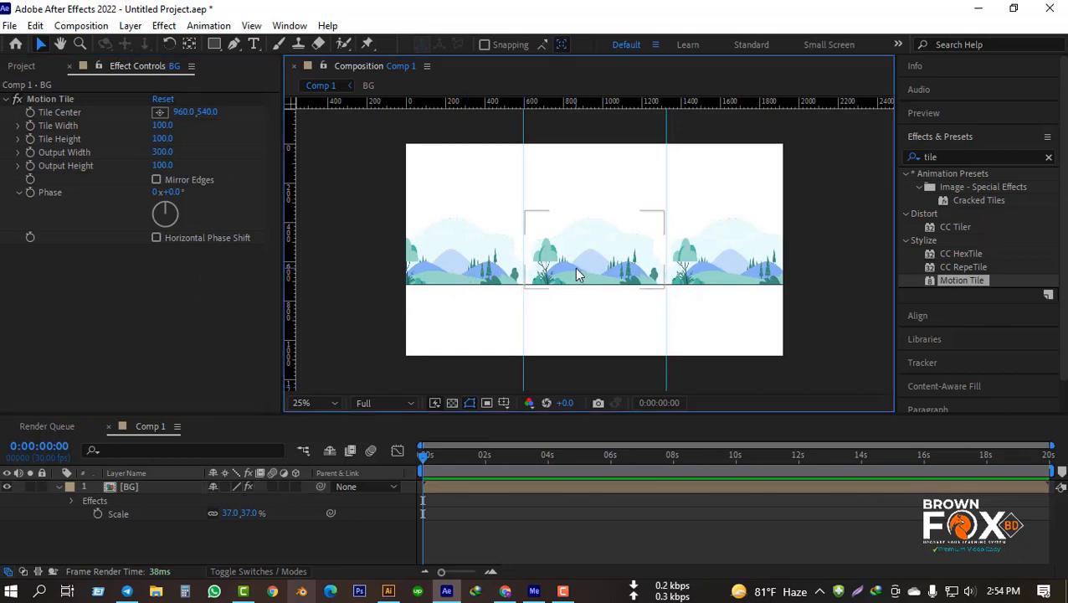
click(453, 272)
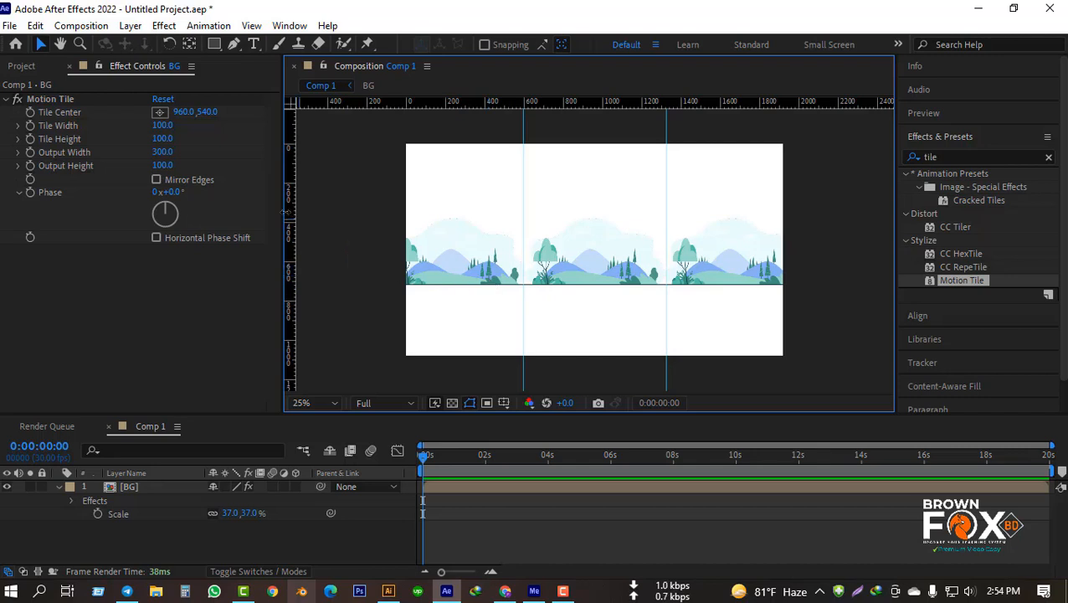
drag(165, 151, 186, 168)
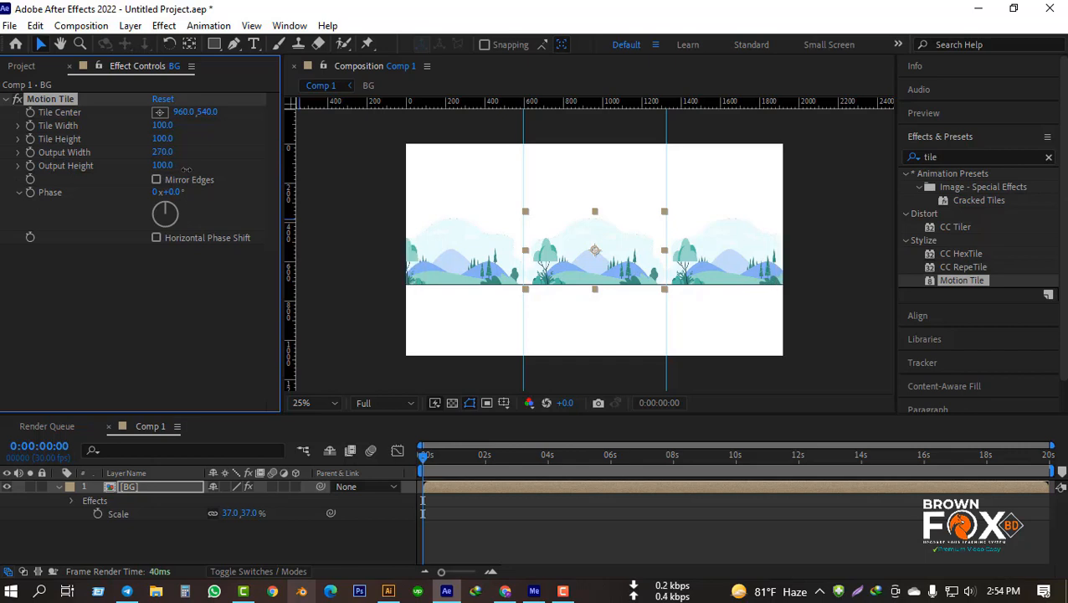
Step: Move the left vertical guide slightly inward and undo the Motion Tile output width changes
drag(524, 125, 527, 126)
key(ctrl+z)
key(ctrl+z)
key(ctrl+z)
key(ctrl+z)
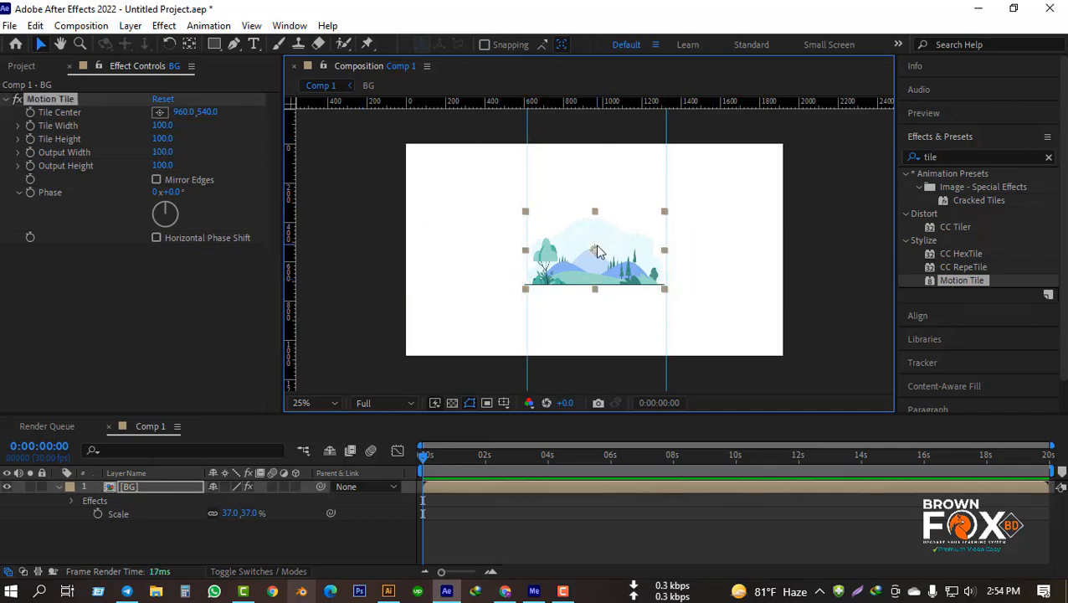
Step: Nudge the BG layer slightly to the right so it sits between the two vertical guides
drag(254, 516, 267, 529)
key(Right)
key(Right)
key(Right)
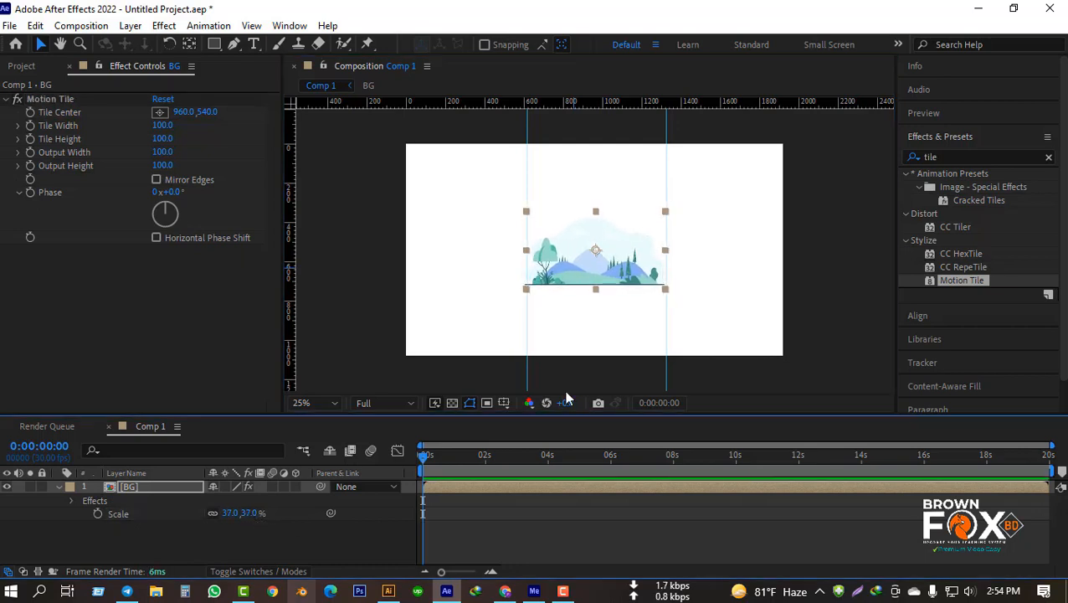
Step: Set the Motion Tile output width to 290 so the BG artwork spans the composition
click(216, 96)
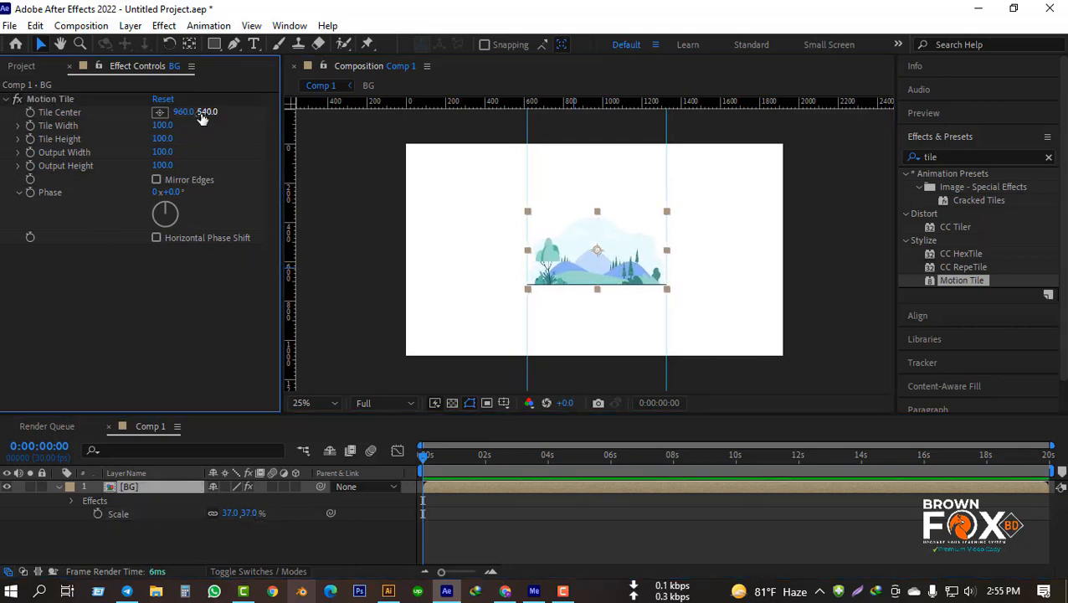
drag(162, 152, 187, 158)
click(339, 278)
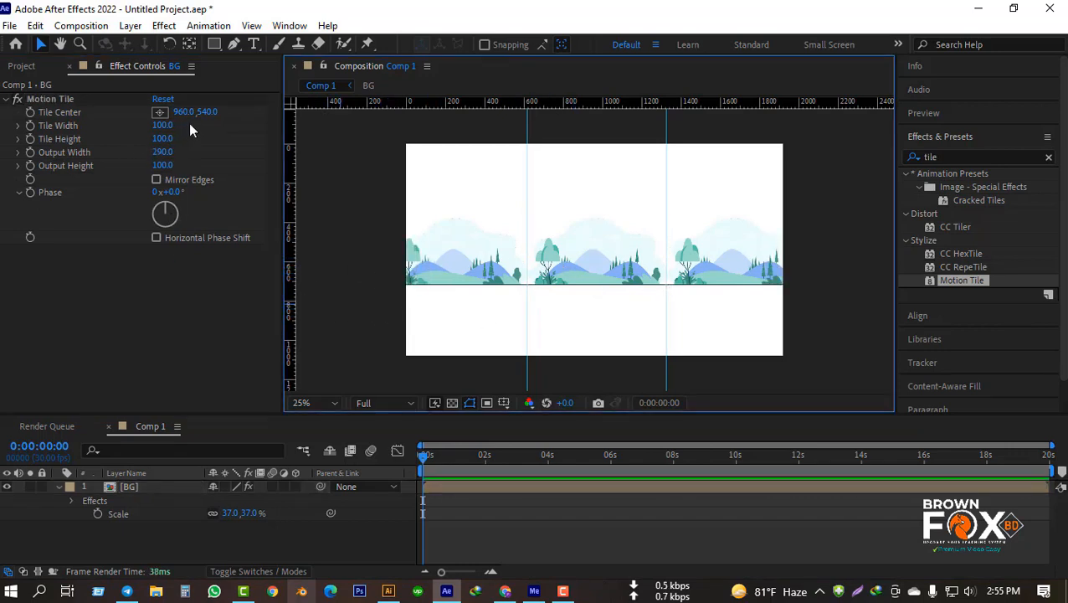
Step: Add a Tile Center keyframe at 0:00:00:00 and move the current time to 0:00:02:00
click(413, 458)
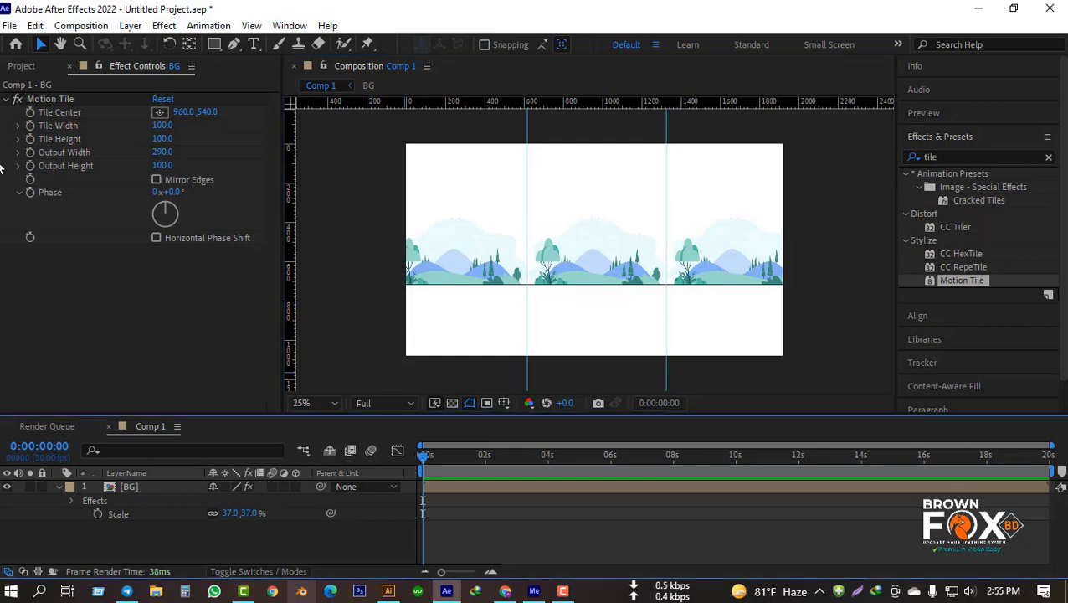
click(30, 115)
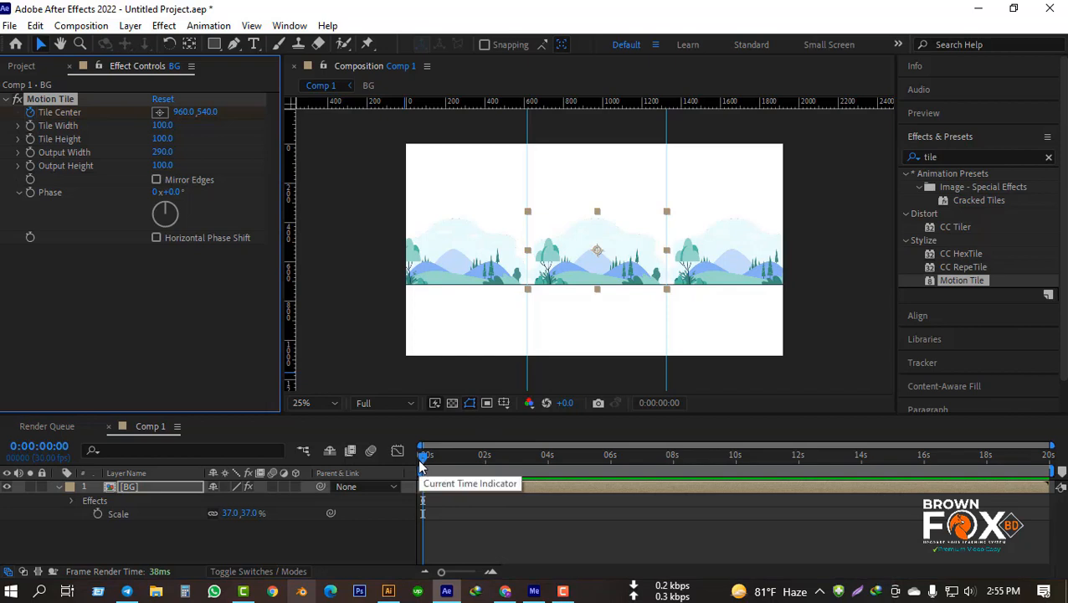
key(space)
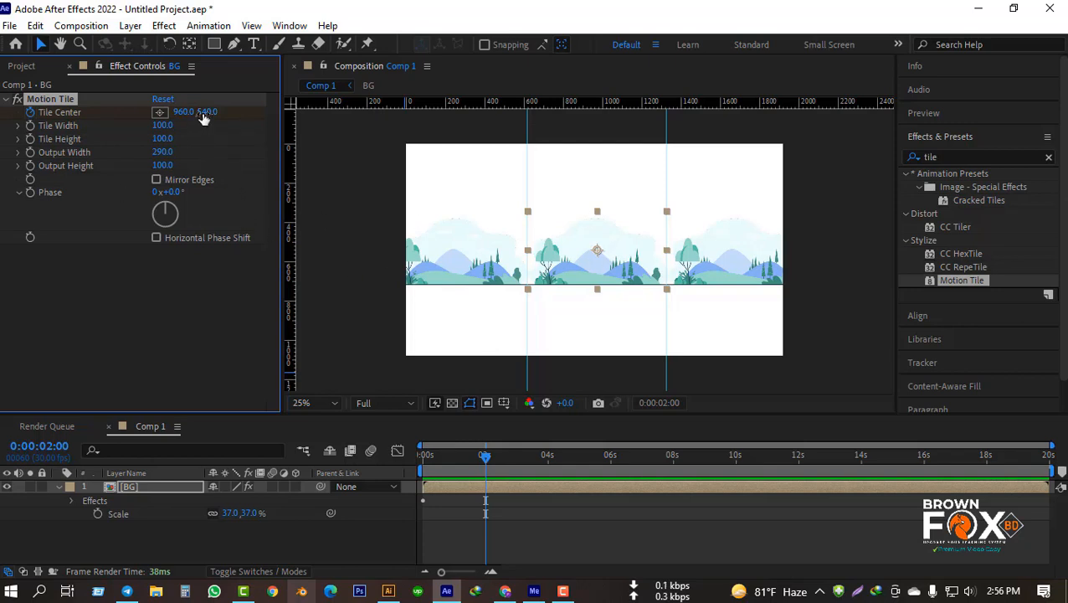
Step: At 0:00:02:00, set the Tile Center's horizontal value to -1003, keeping the vertical value at 540
drag(206, 113, 1, 120)
key(ctrl+z)
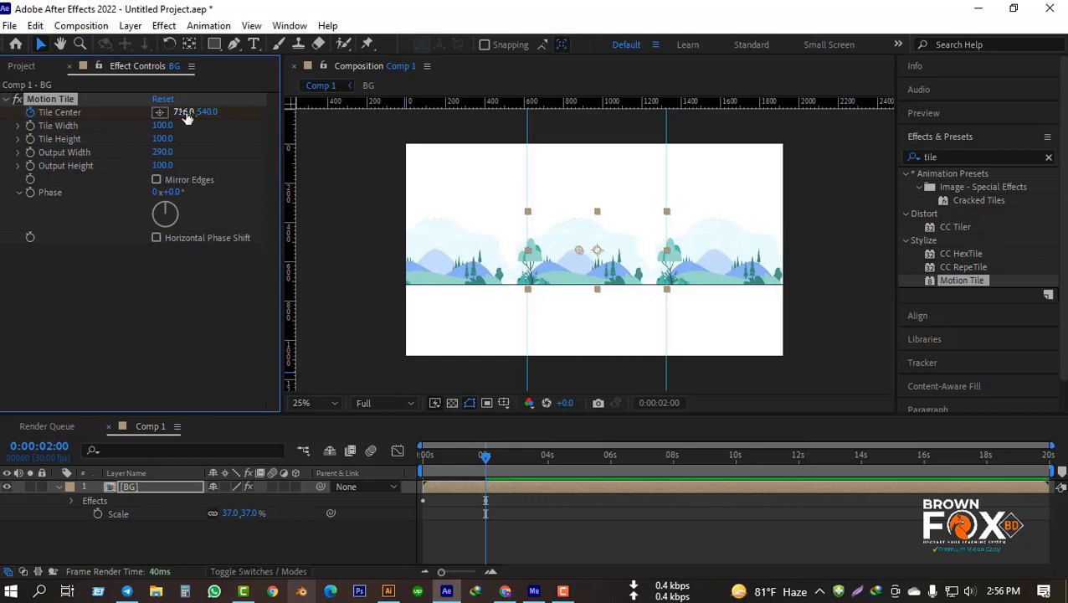
drag(184, 112, 115, 113)
drag(190, 118, 100, 113)
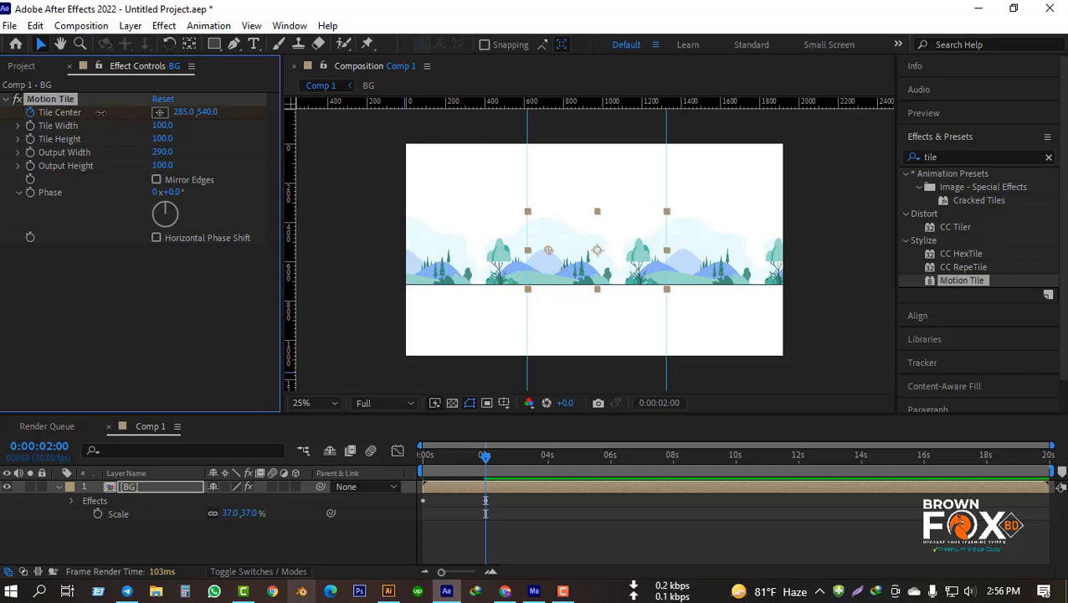
click(182, 112)
text(136)
key(Return)
drag(183, 112, 112, 124)
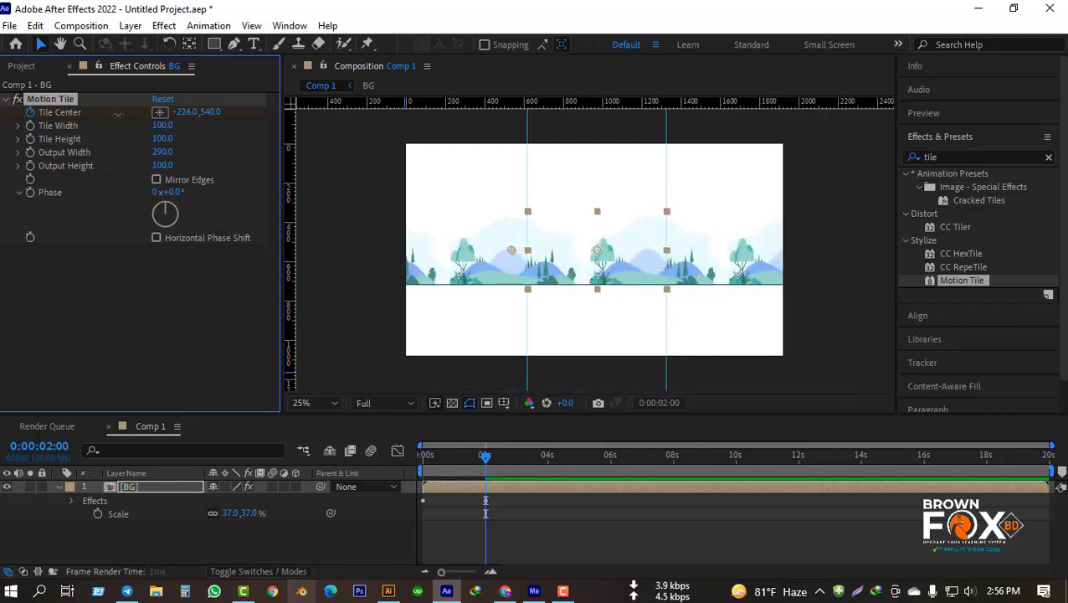
drag(189, 116, 110, 121)
drag(191, 118, 119, 120)
drag(191, 118, 117, 120)
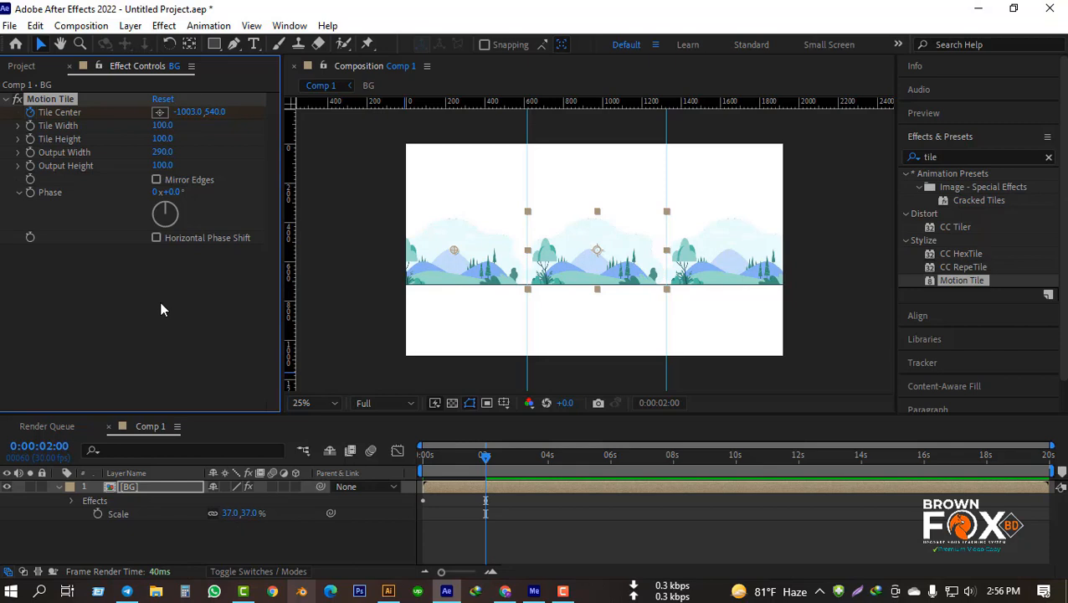
Step: Preview the scrolling BG animation from the beginning and return to 0:00:00:00
click(154, 485)
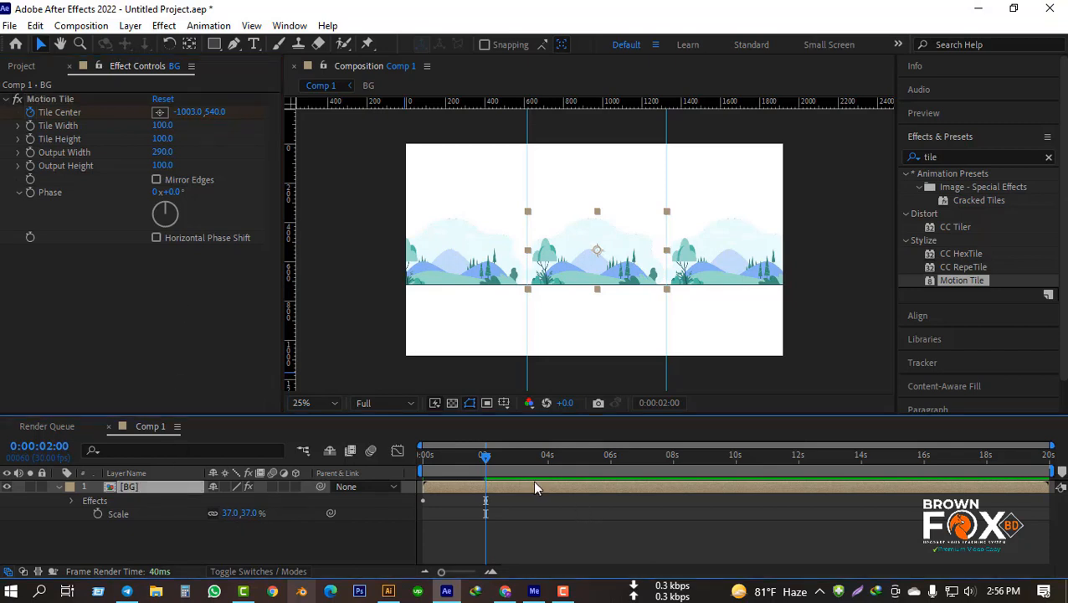
key(Home)
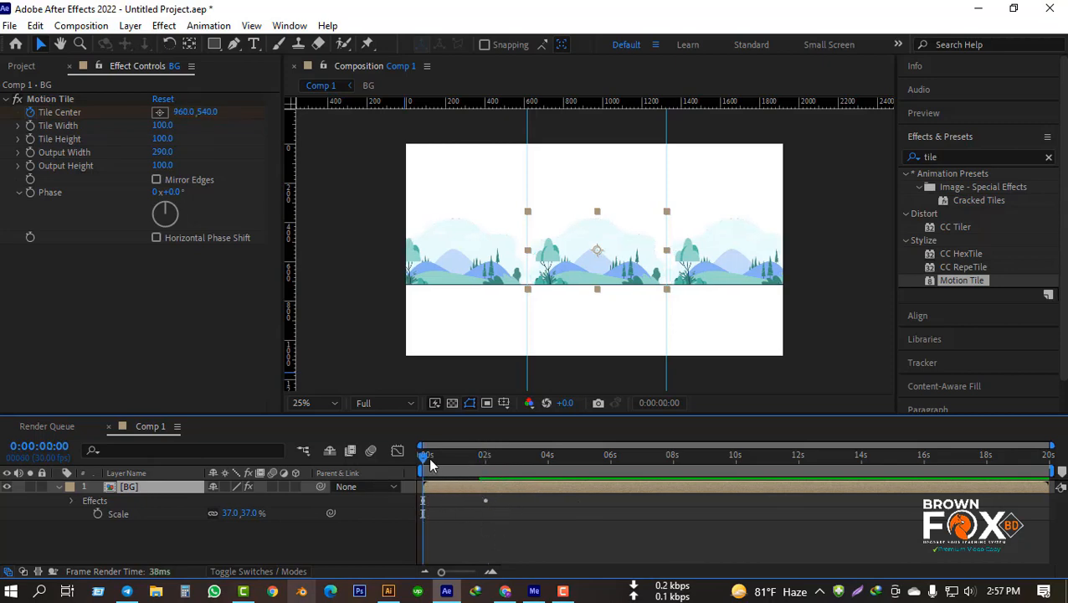
drag(429, 465, 406, 483)
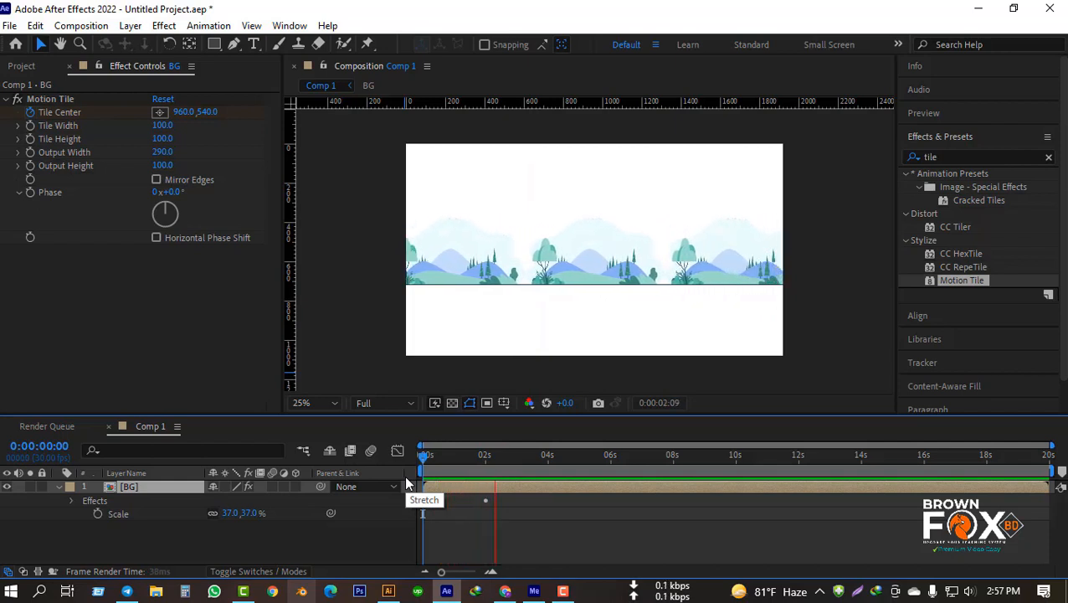
key(space)
drag(509, 459, 351, 463)
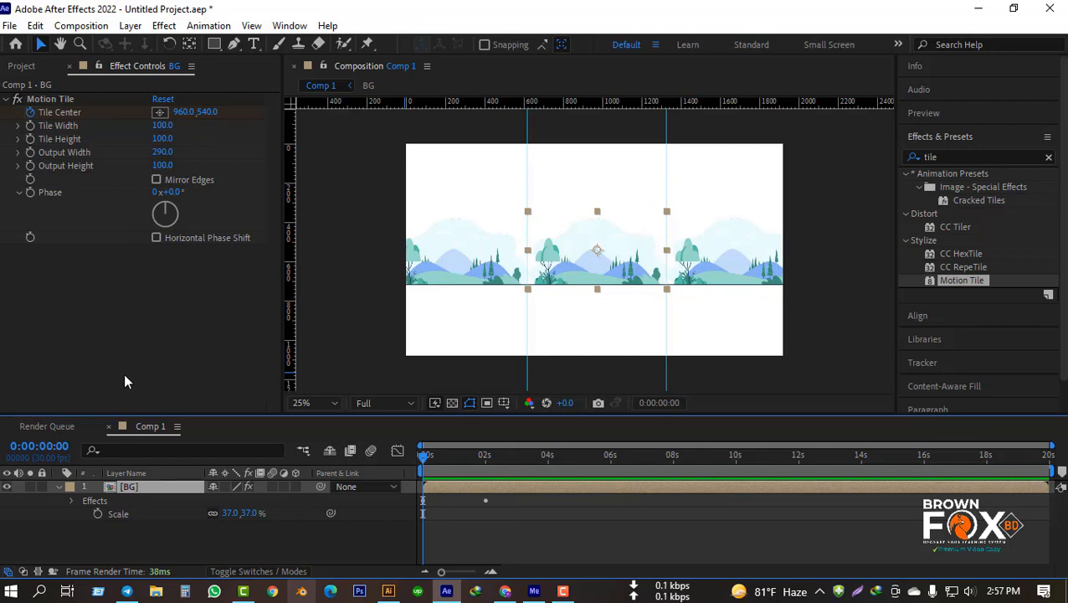
Step: Reveal the BG layer's Tile Center keyframes in the timeline and replay the animation from the start
key(u)
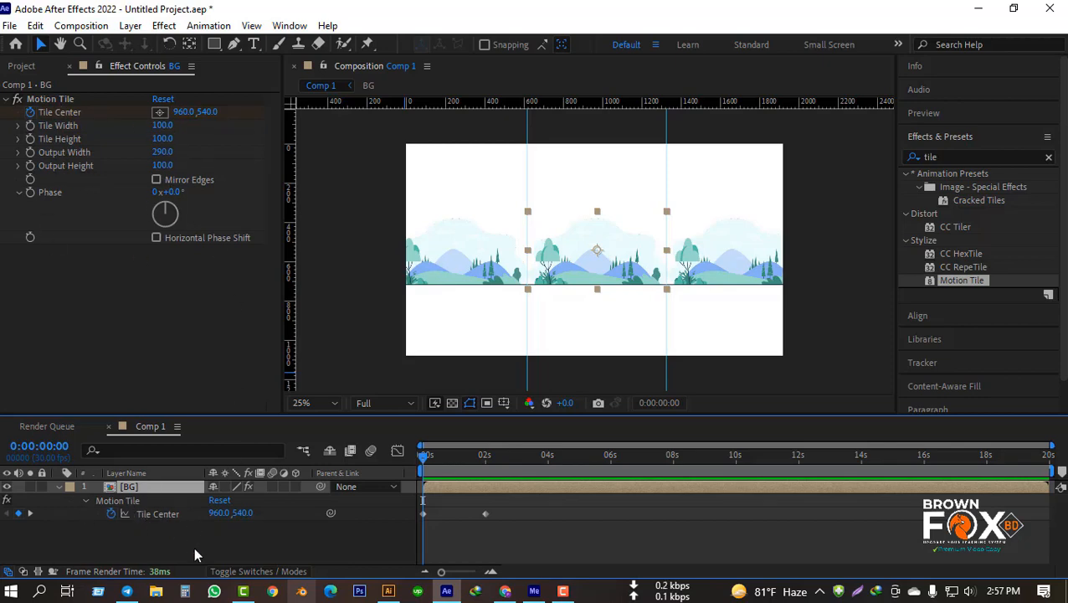
key(space)
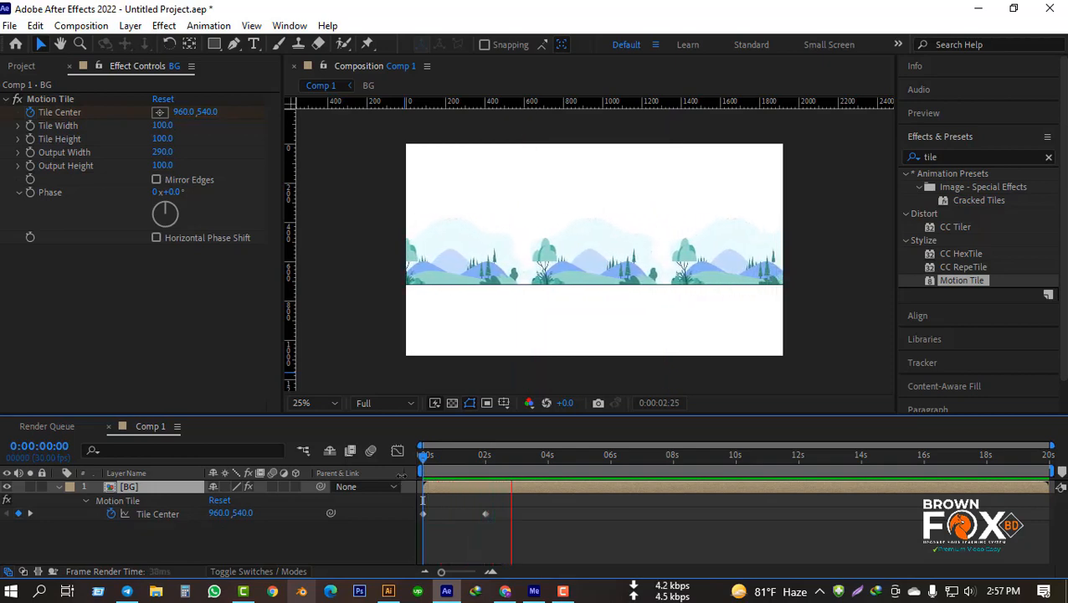
key(space)
drag(526, 460, 423, 460)
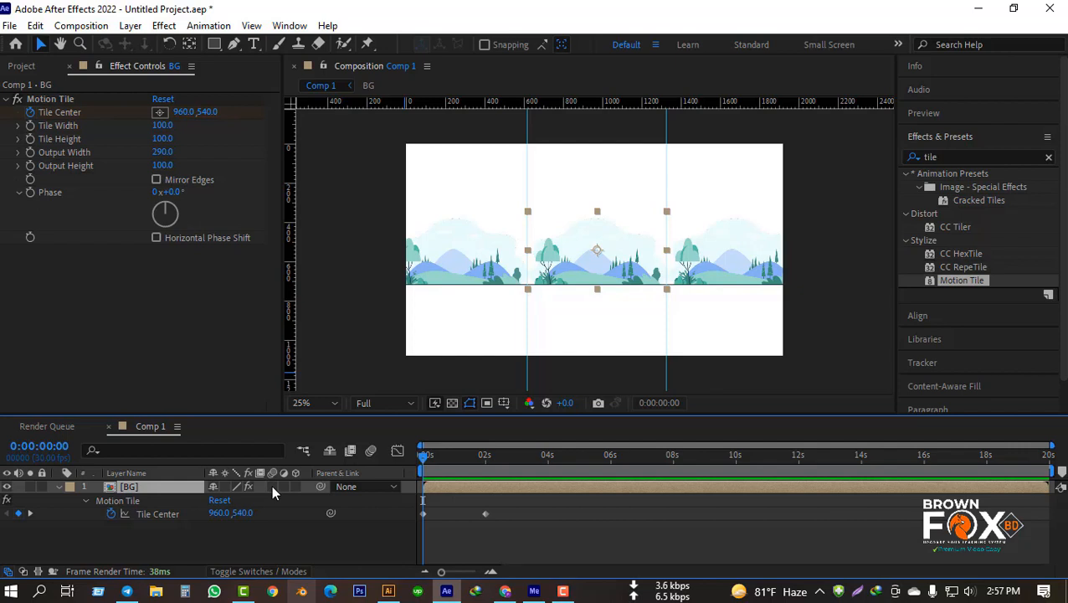
Step: Try motion blur on the BG layer, turn it off again, and compare the previews with and without it
click(271, 486)
click(371, 451)
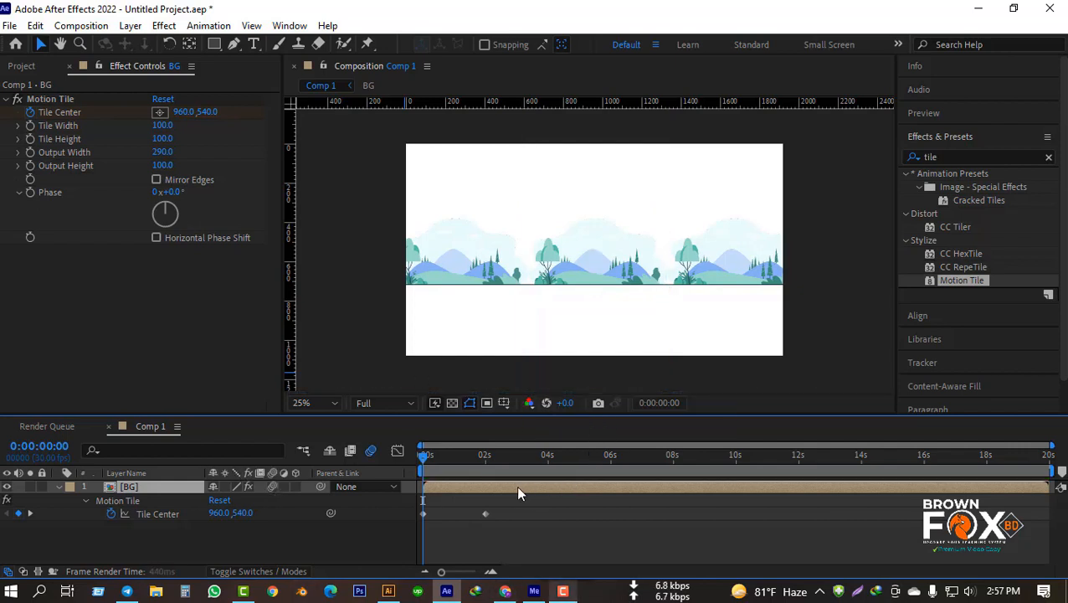
key(space)
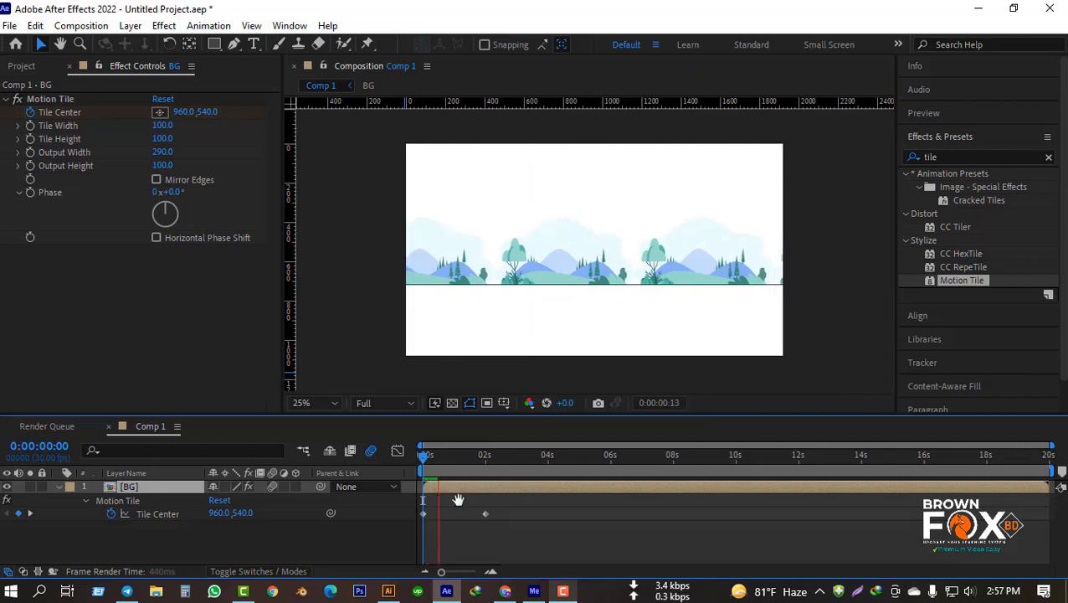
key(space)
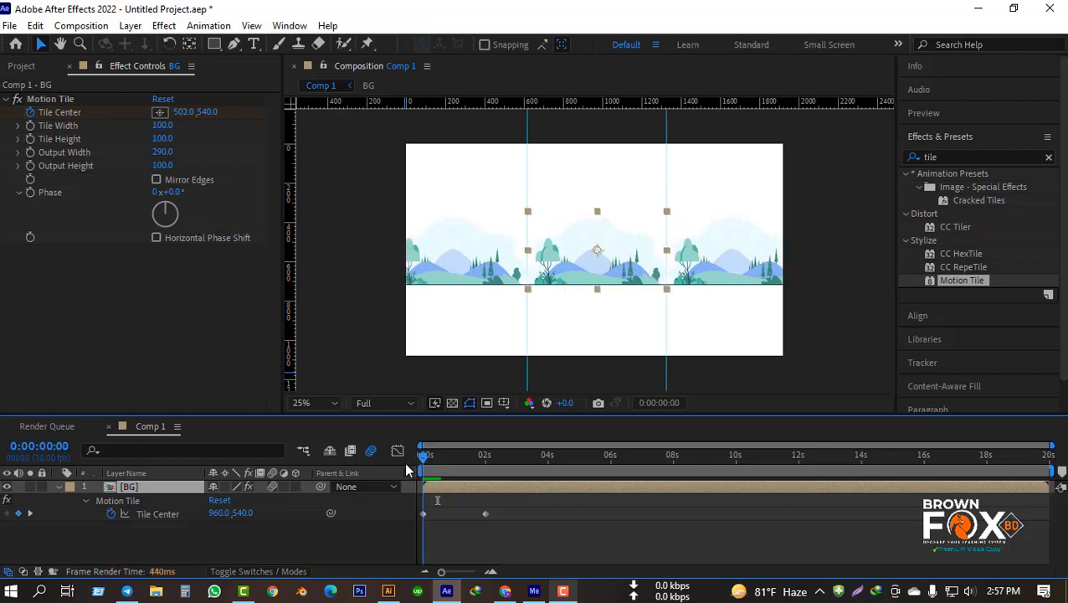
click(273, 488)
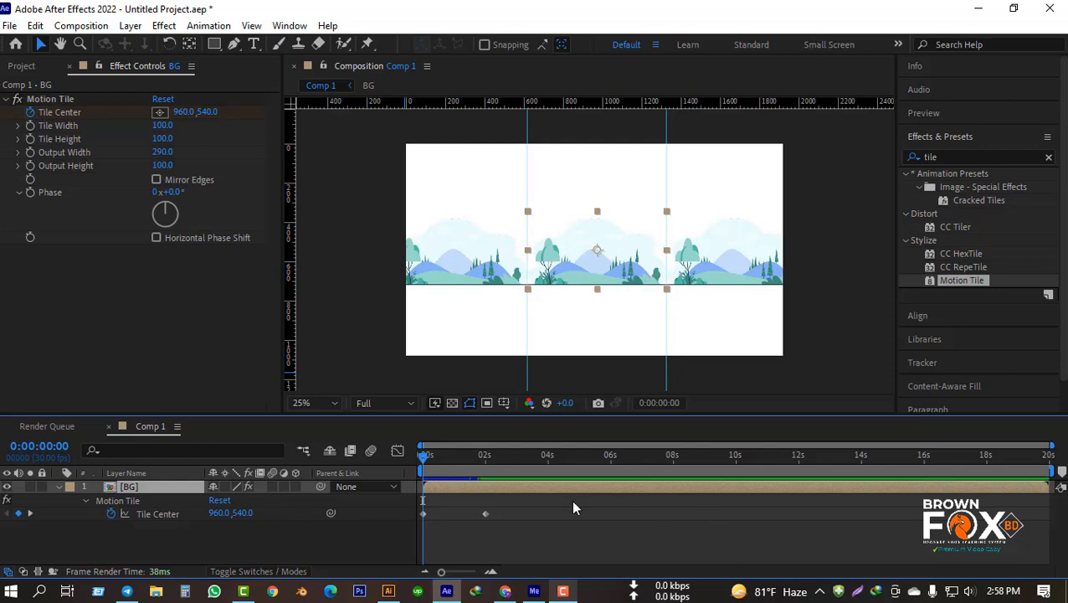
key(space)
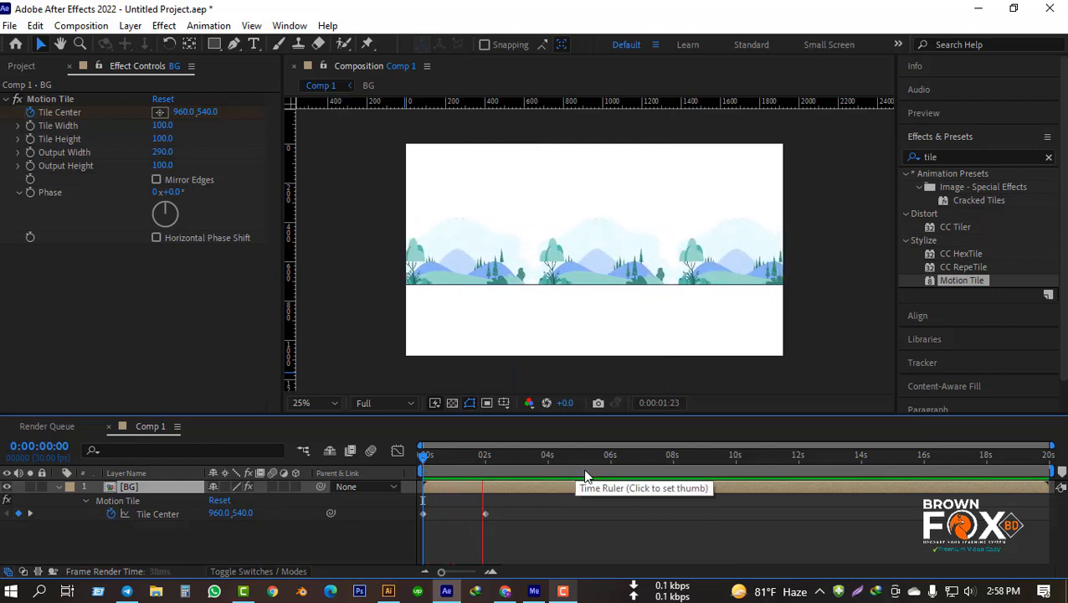
key(space)
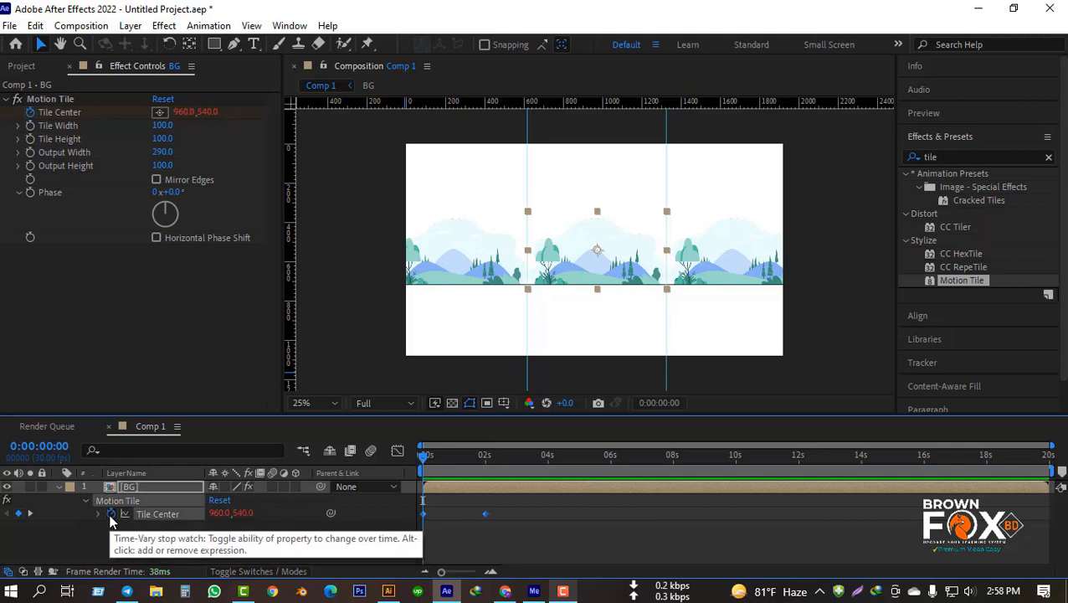
Step: Add the expression loopOut() to the BG layer's Tile Center so the scrolling repeats
alt+click(111, 517)
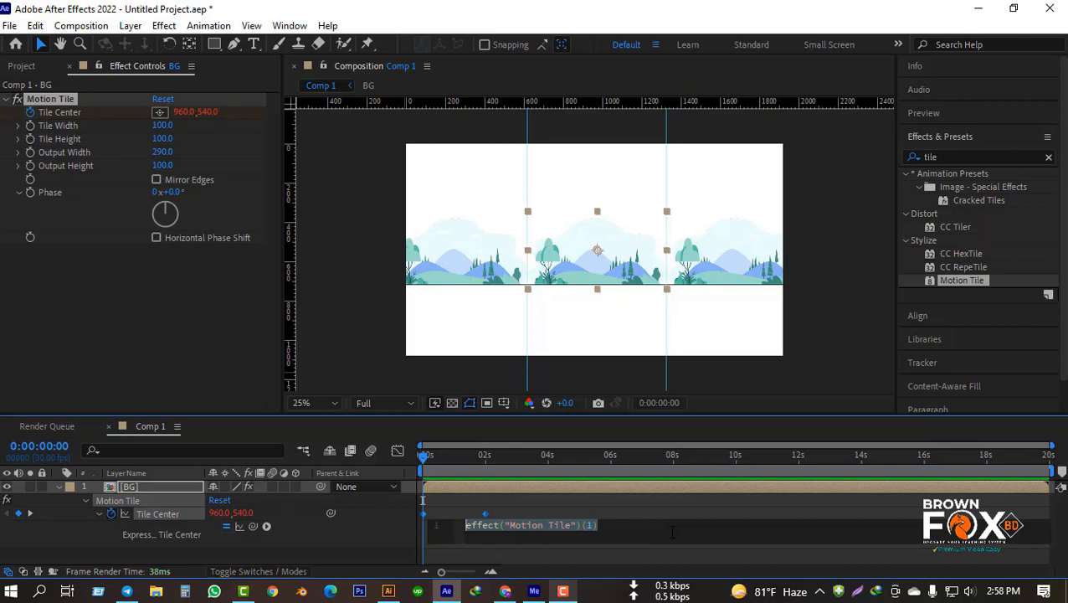
text(oop)
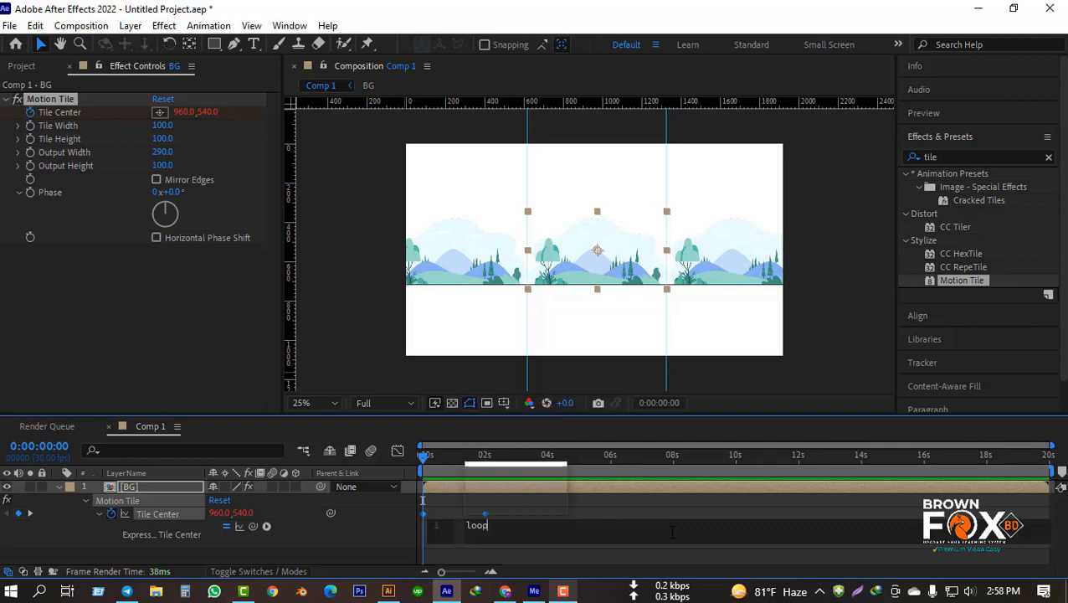
key(Down)
key(Down)
key(Return)
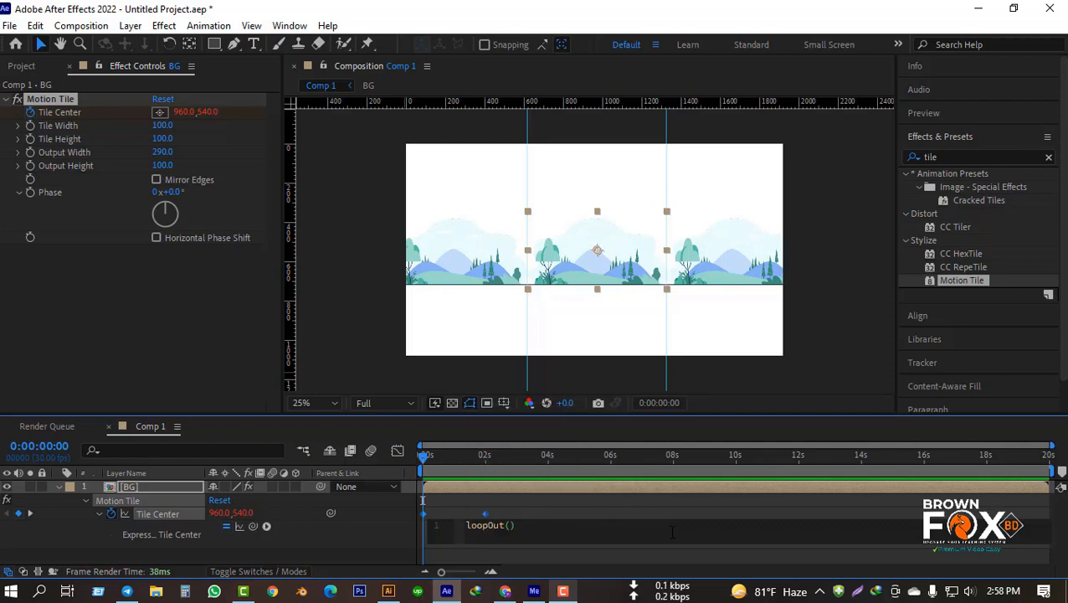
click(394, 537)
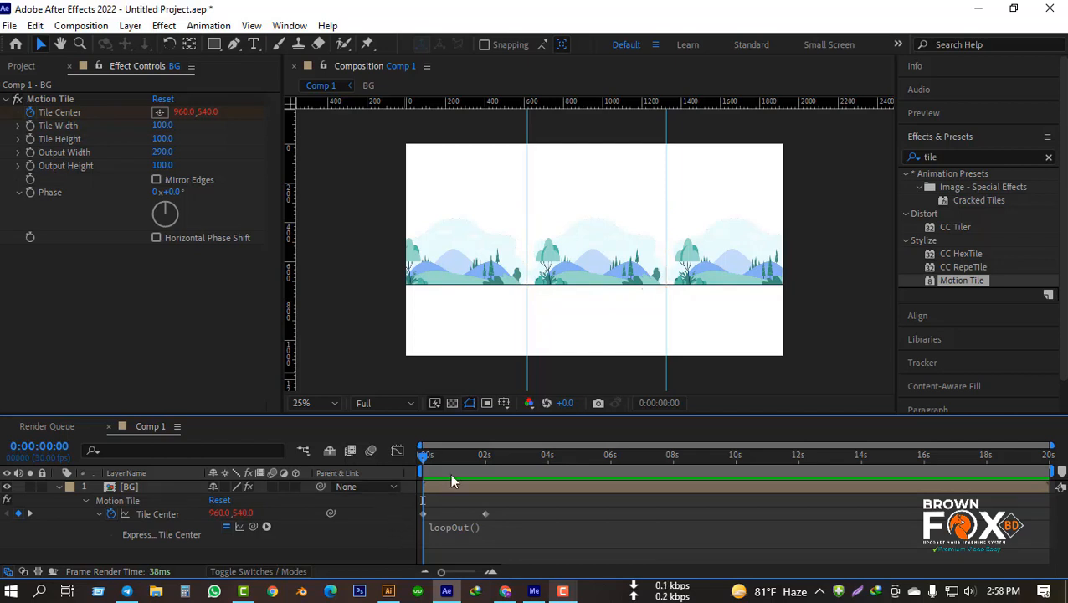
Step: Preview the looping BG scroll, return to 0:00:00:00 and collapse the BG layer's properties
key(space)
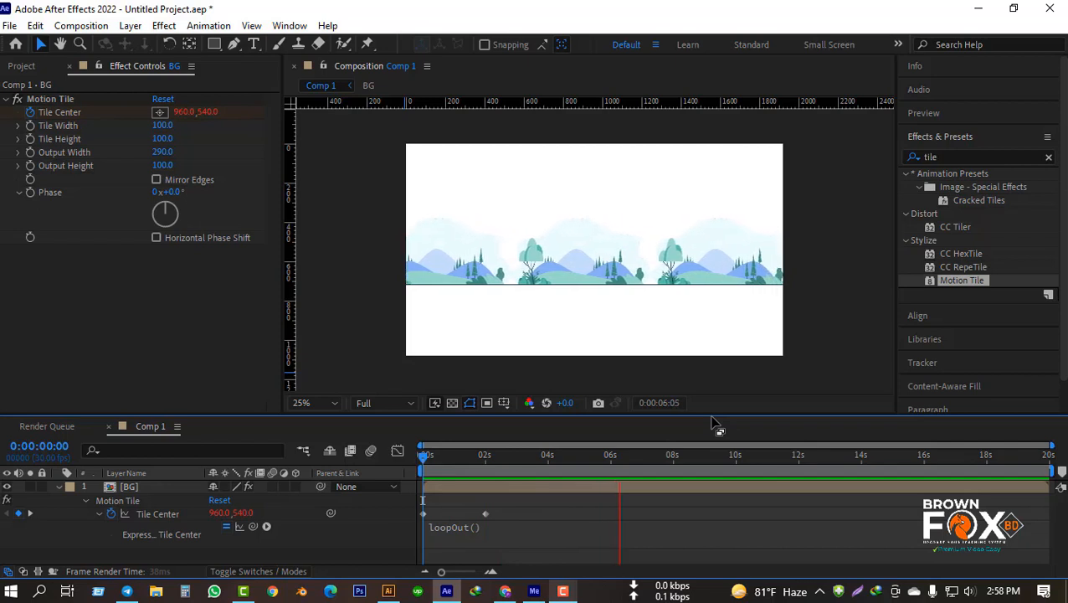
key(space)
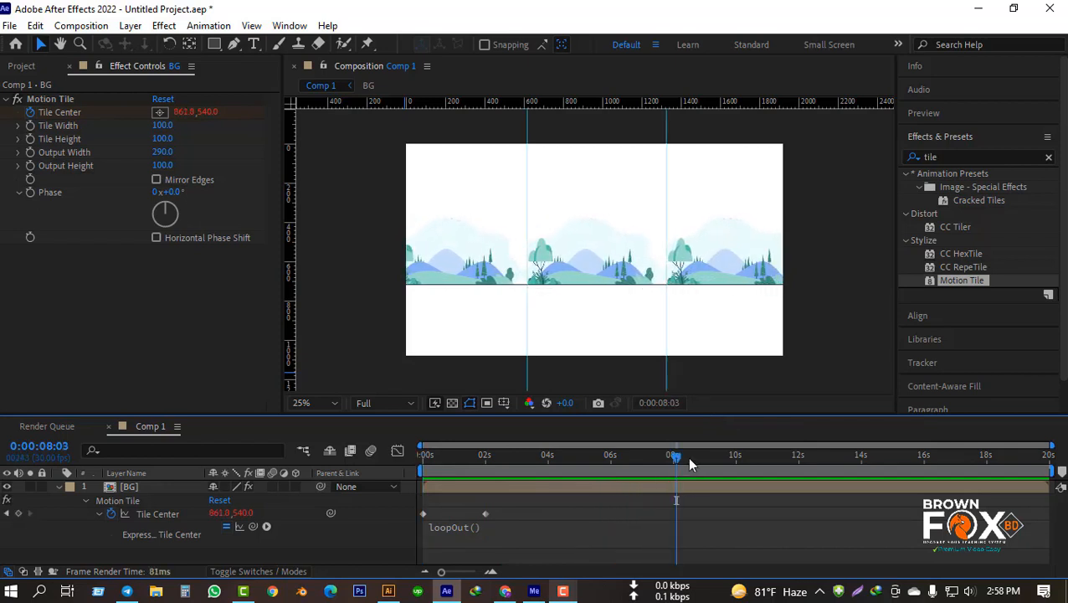
drag(678, 457, 320, 459)
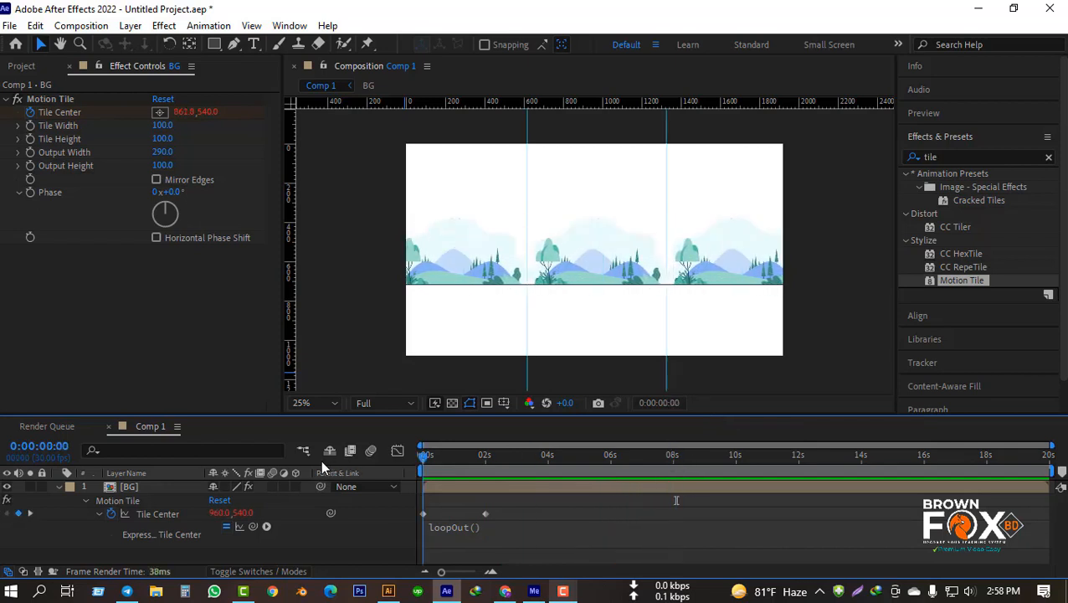
click(57, 486)
click(59, 519)
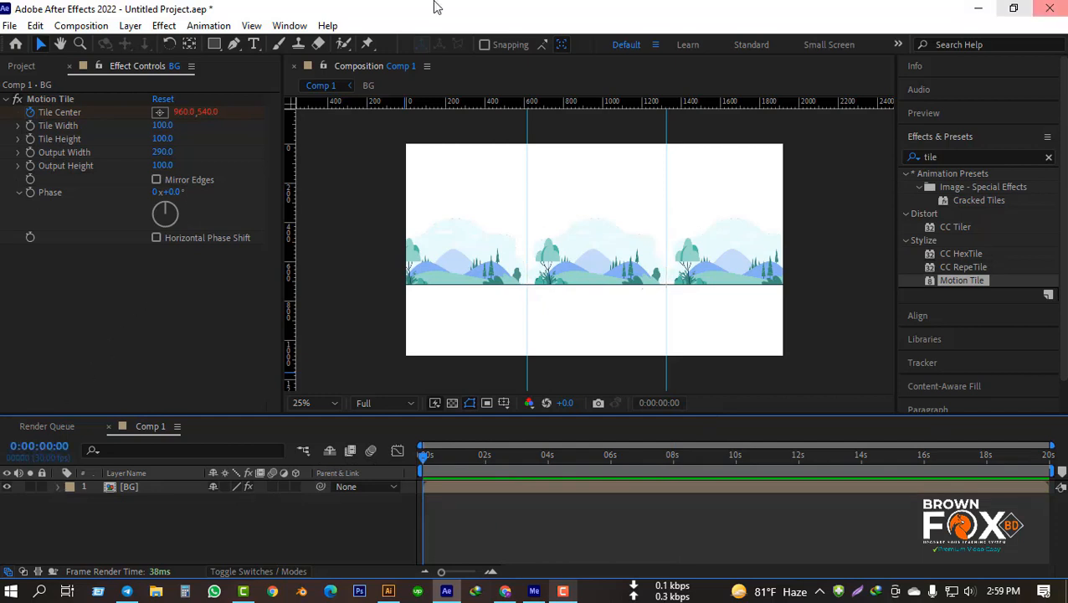
Step: Import the Illustrator file Car into the project as a Composition with footage dimensions set to Layer Size
click(112, 335)
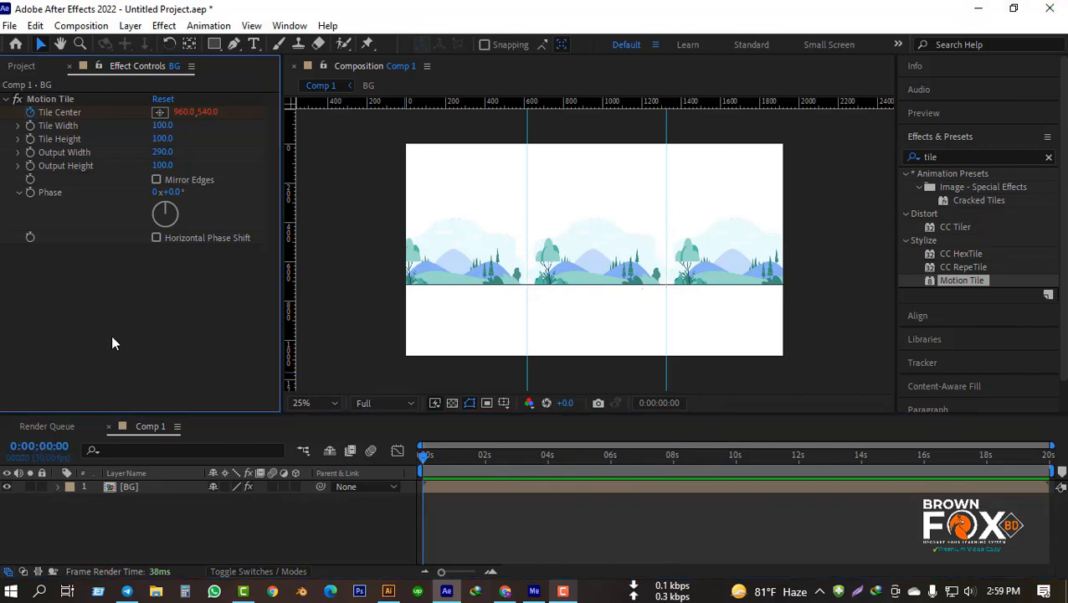
click(25, 67)
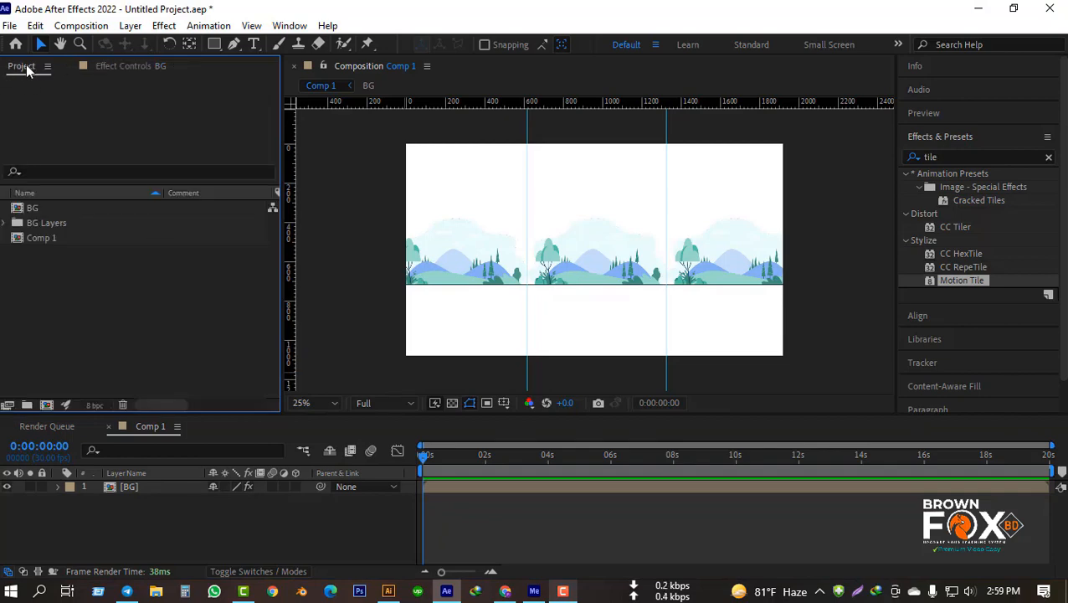
right_click(107, 304)
mouse_move(159, 387)
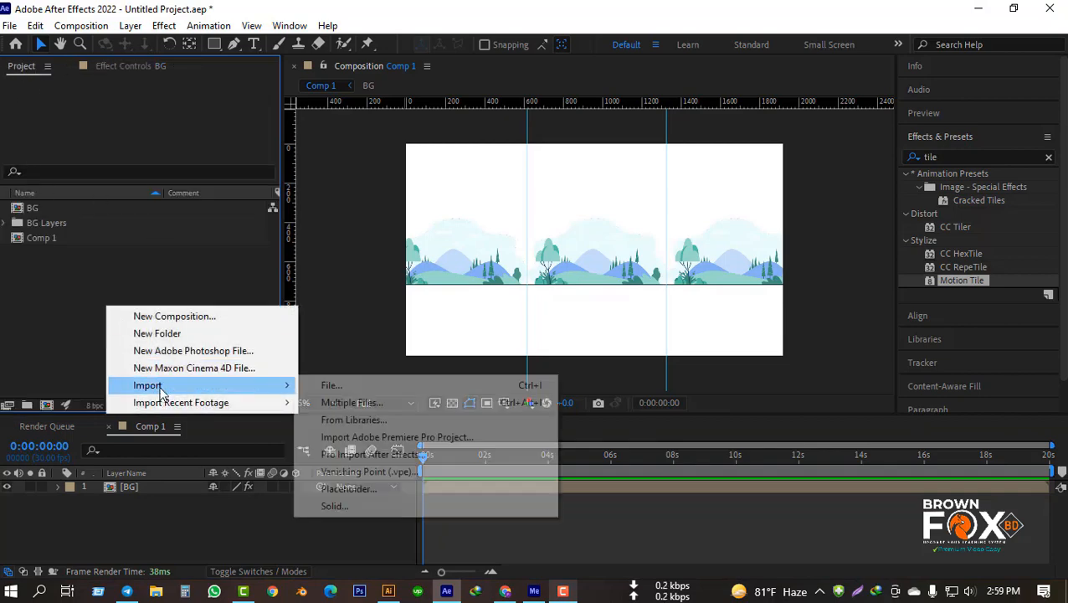
click(335, 384)
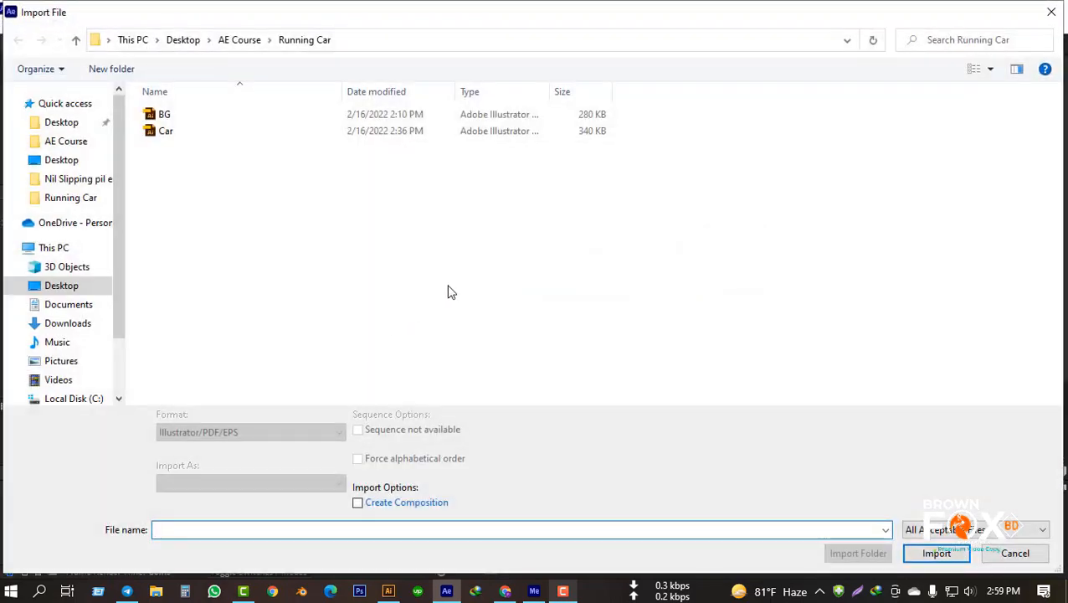
double_click(168, 132)
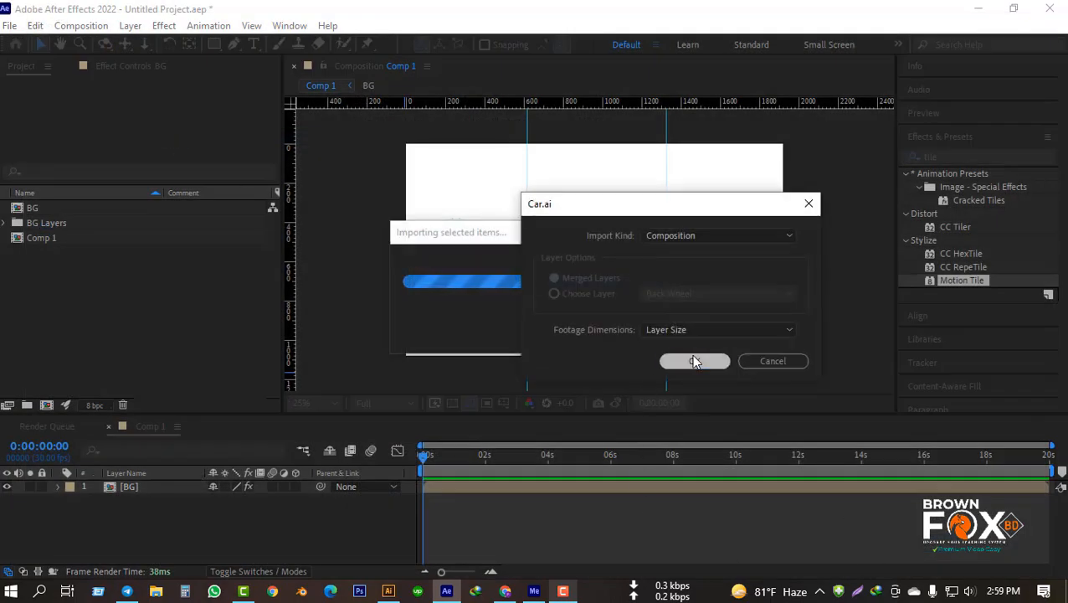
click(693, 360)
Step: Switch to Illustrator, examine how Car.ai is split into Back Wheel, Front Wheel and Car Body layers, and return to After Effects
click(388, 591)
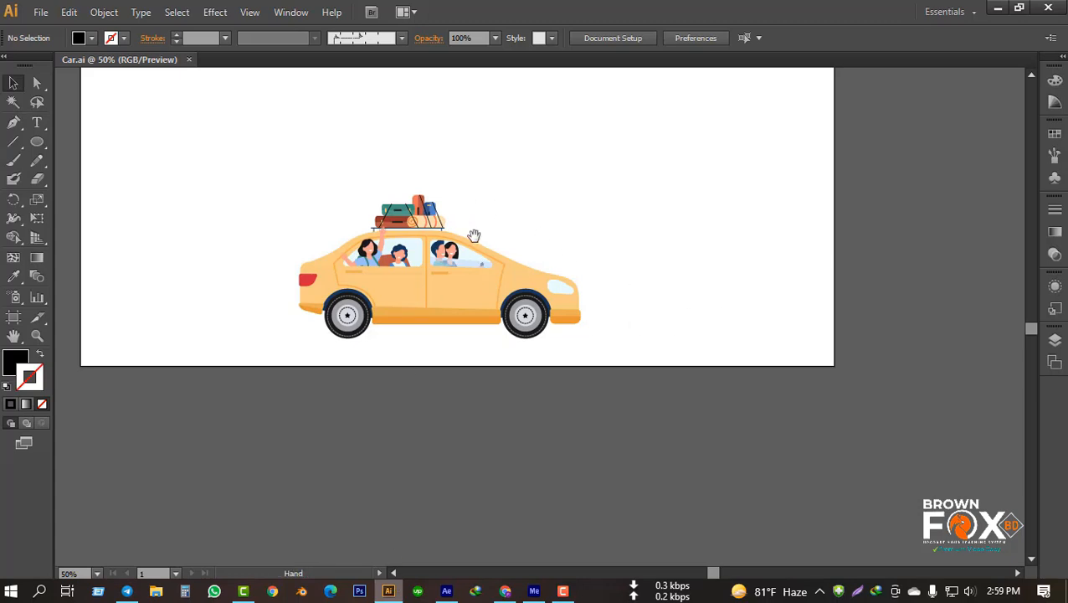
click(637, 331)
click(768, 291)
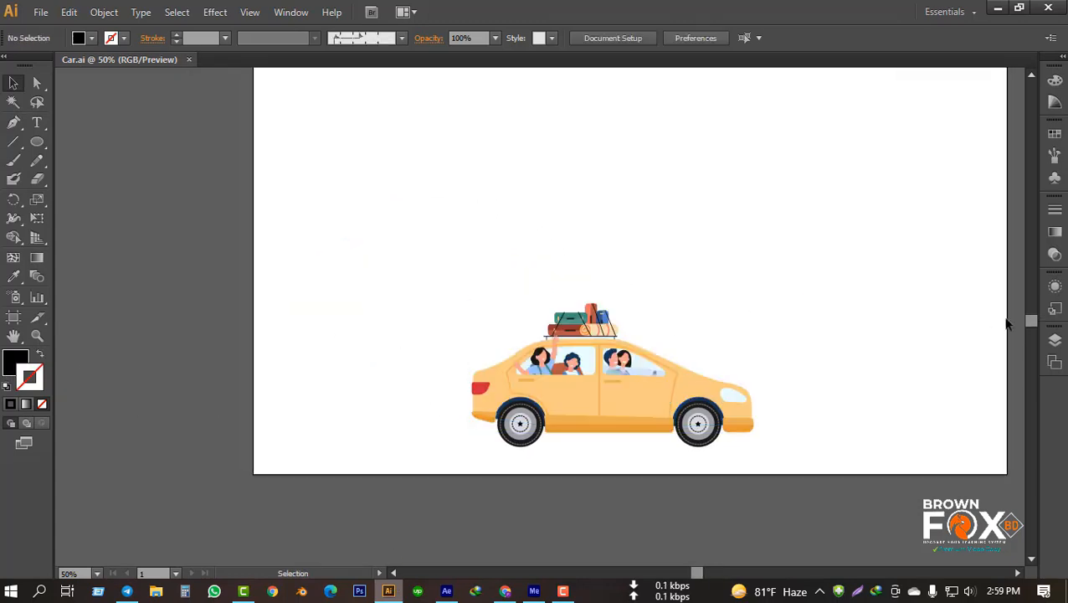
click(1055, 339)
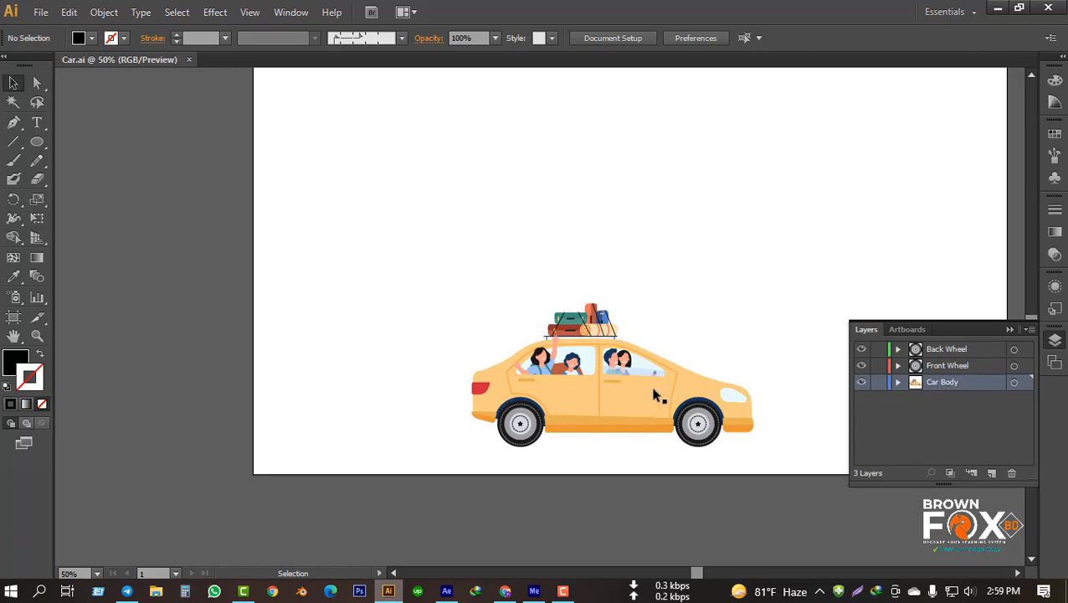
click(651, 390)
click(940, 411)
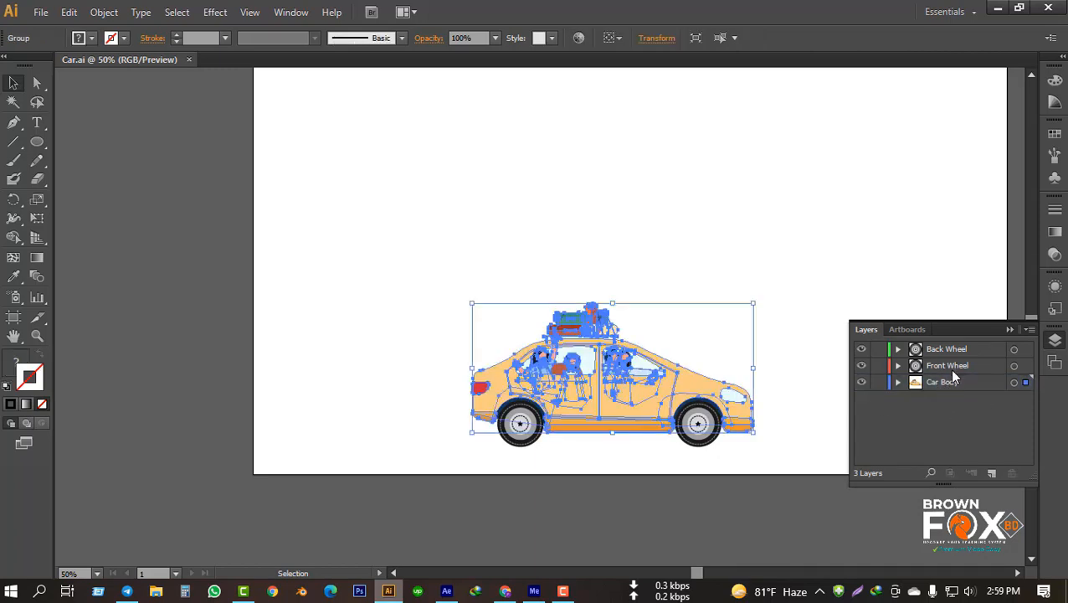
click(954, 363)
click(965, 348)
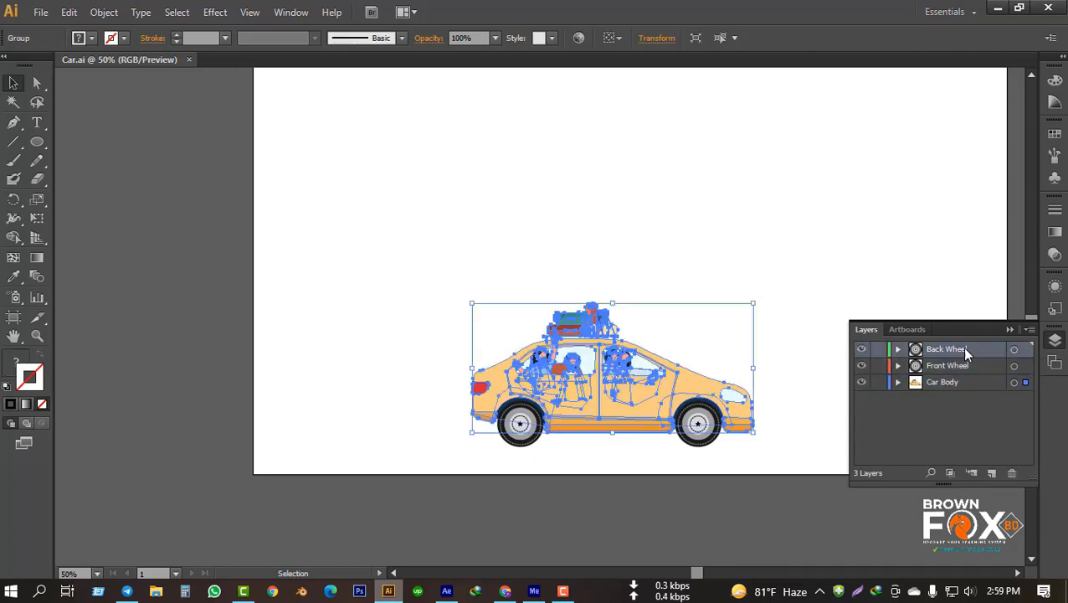
click(784, 384)
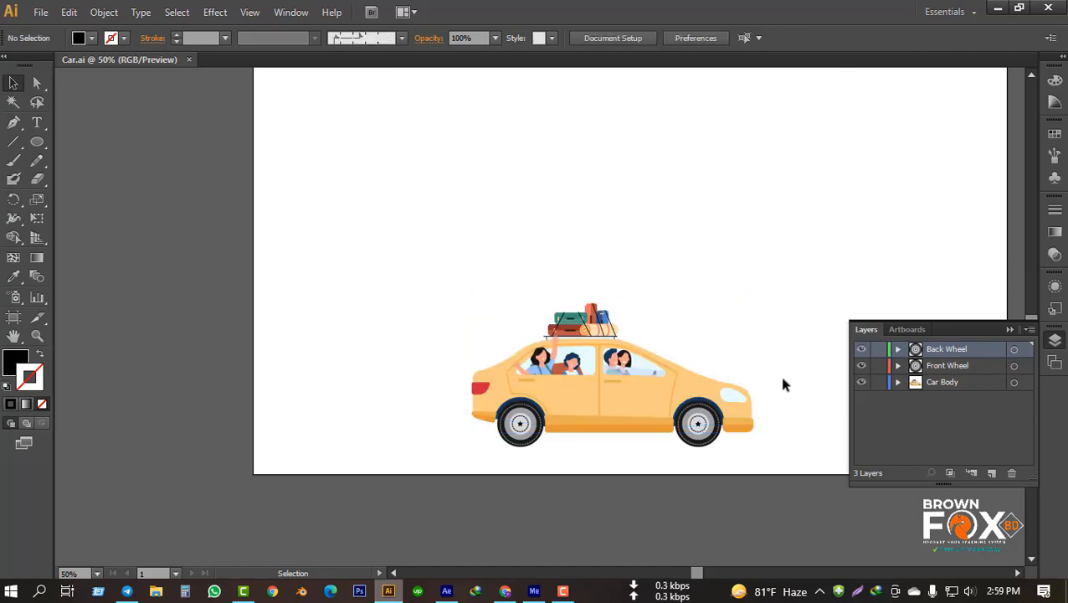
click(689, 370)
click(727, 298)
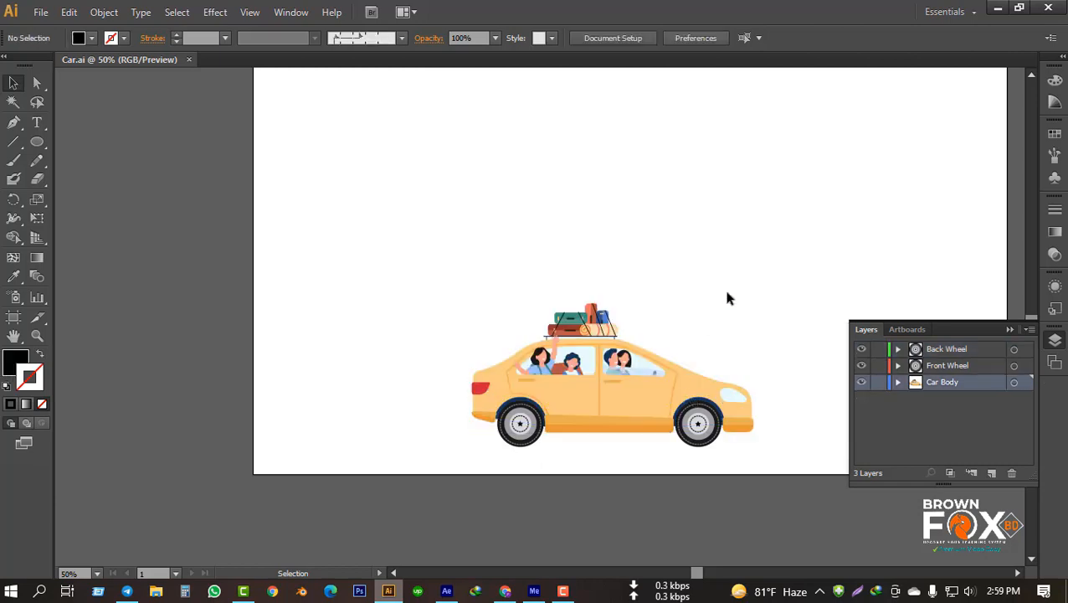
drag(751, 244, 640, 253)
click(994, 7)
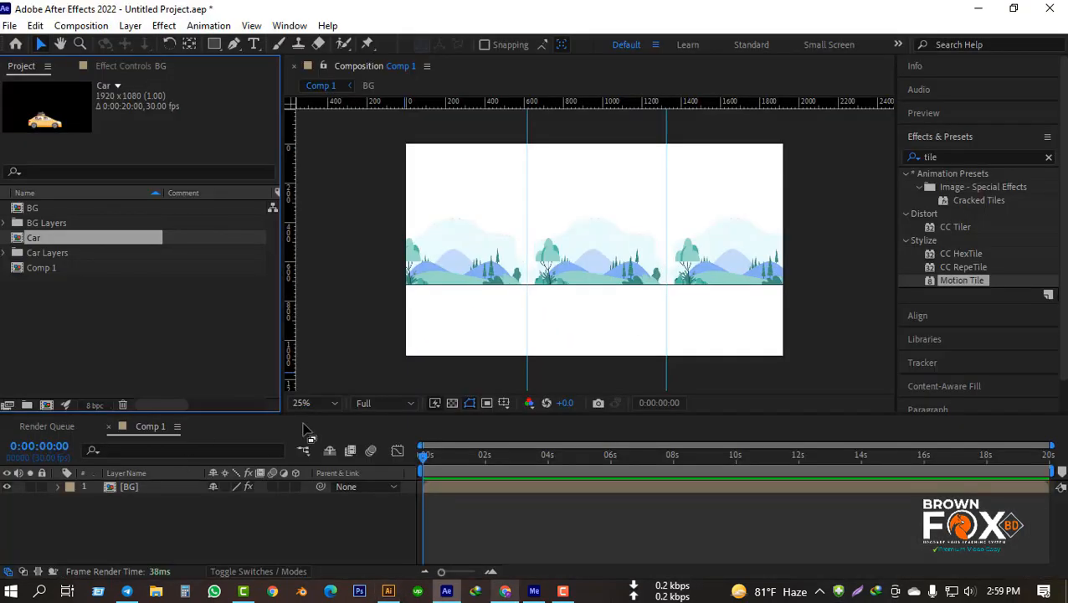
click(168, 294)
drag(35, 239, 94, 532)
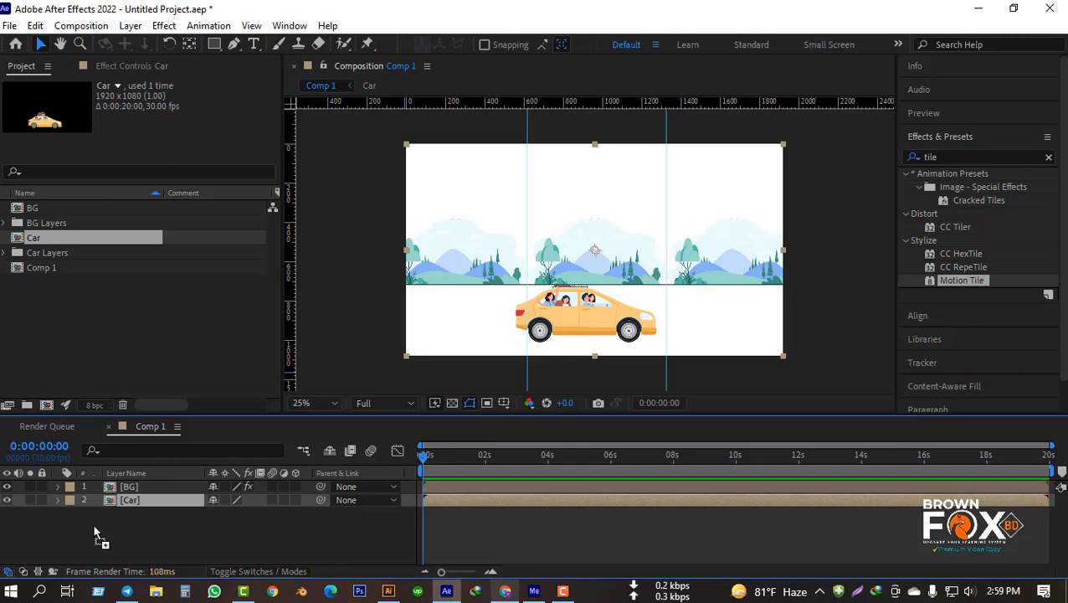
key(Delete)
click(129, 333)
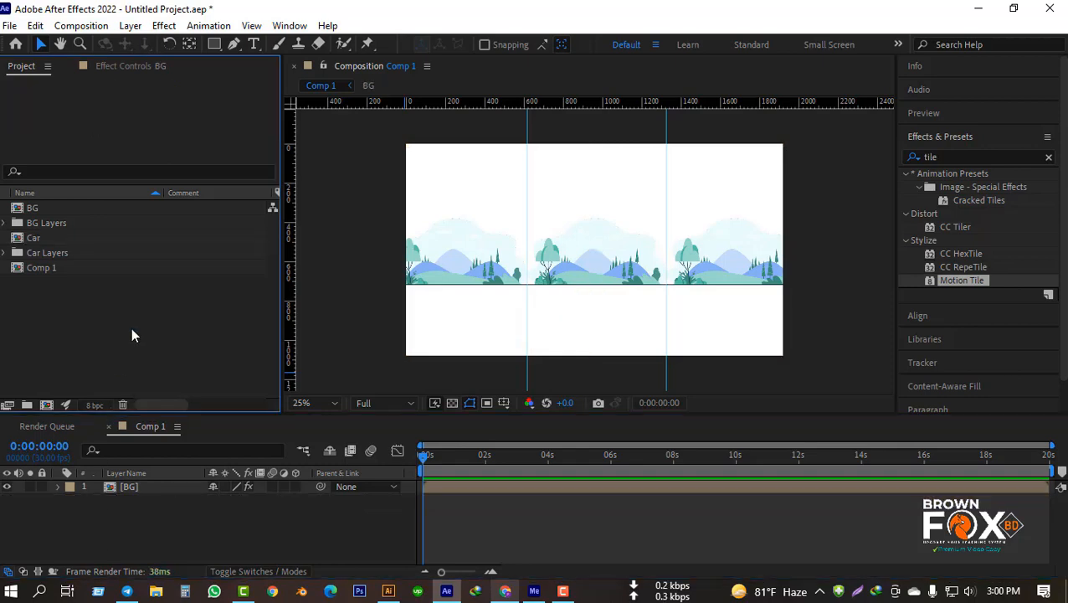
Step: Set the BG layer's Scale to 100% in Comp 1
click(168, 486)
key(s)
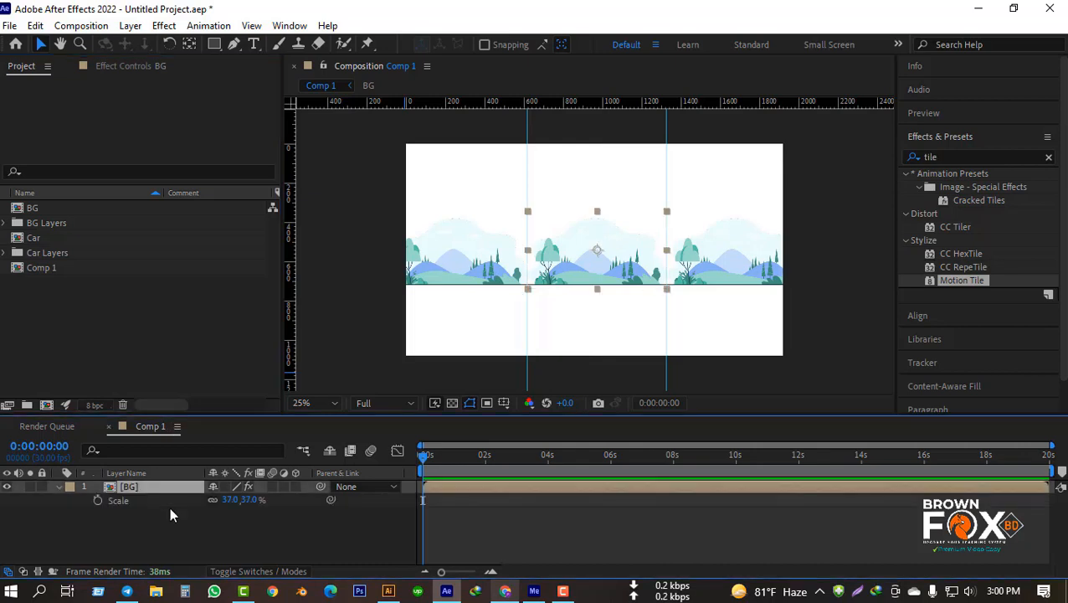
click(247, 503)
text(100)
key(Return)
click(353, 537)
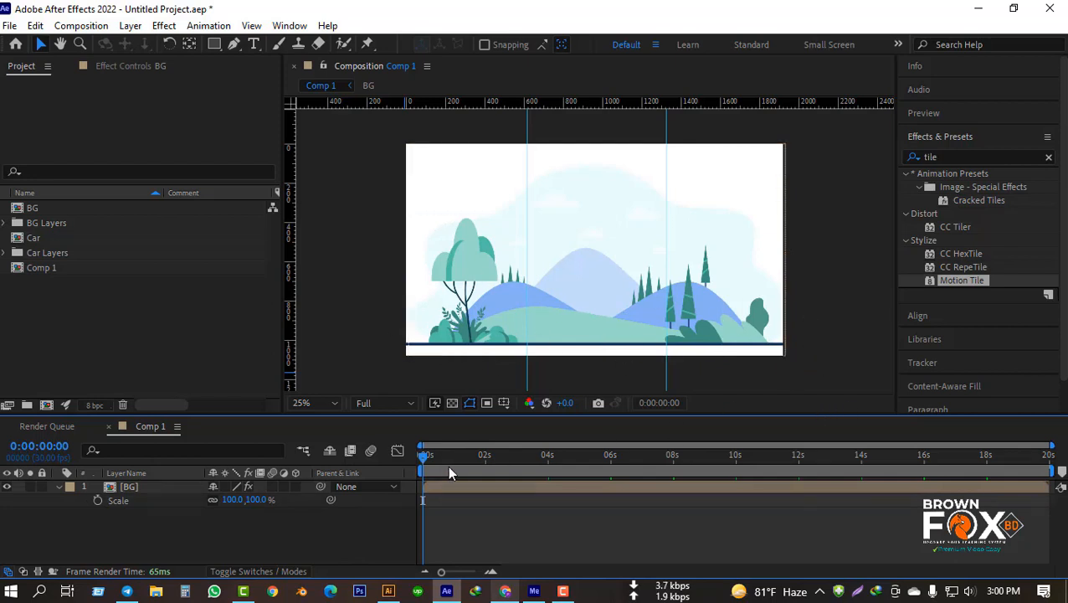
Step: Preview the enlarged BG scrolling and return the playhead to 0:00:00:00
key(space)
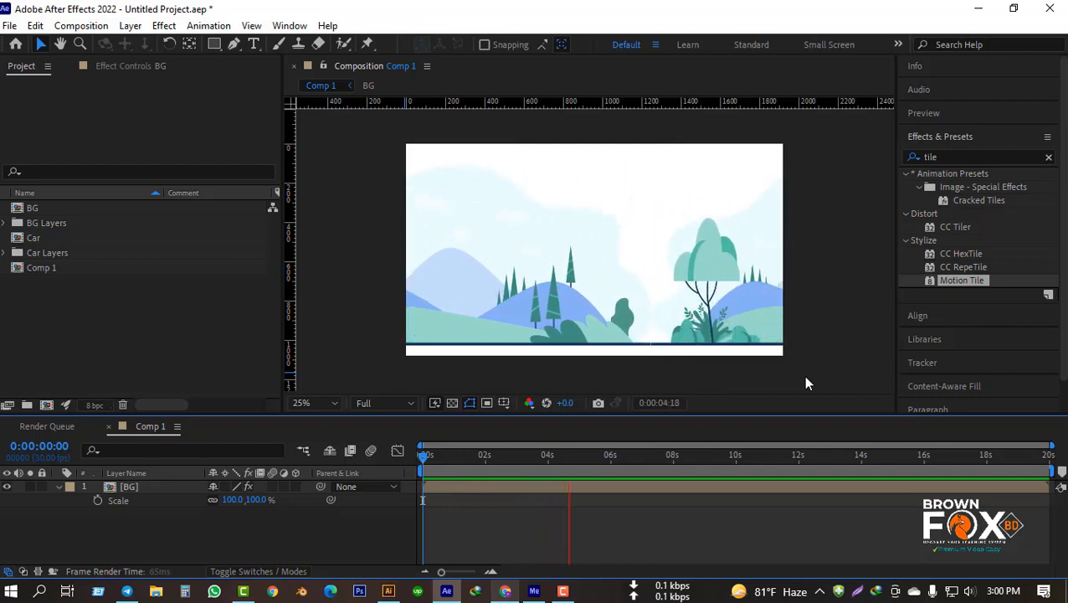
key(space)
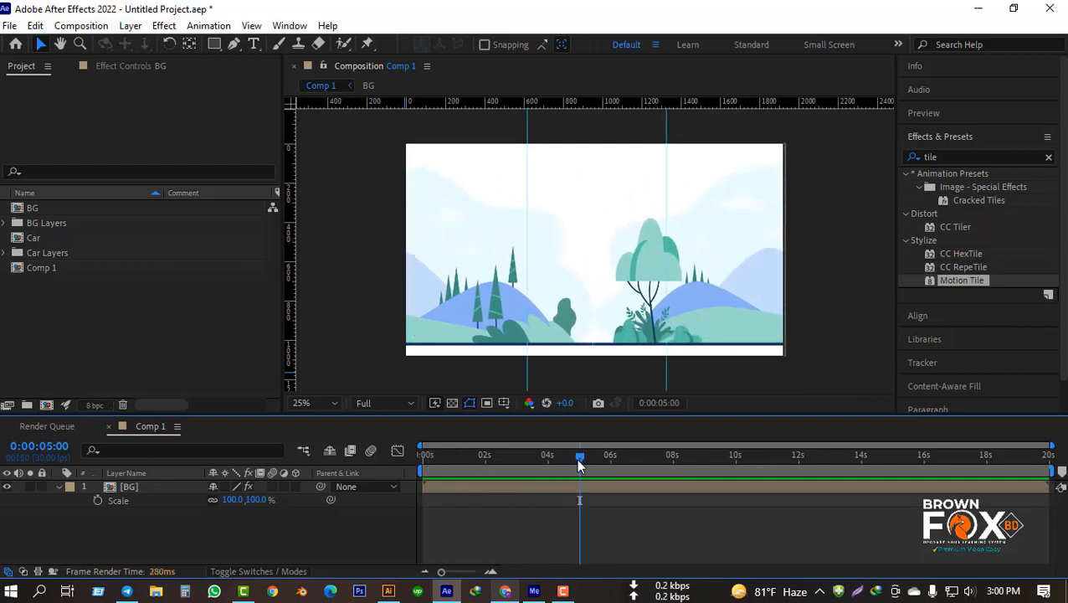
drag(579, 458, 330, 466)
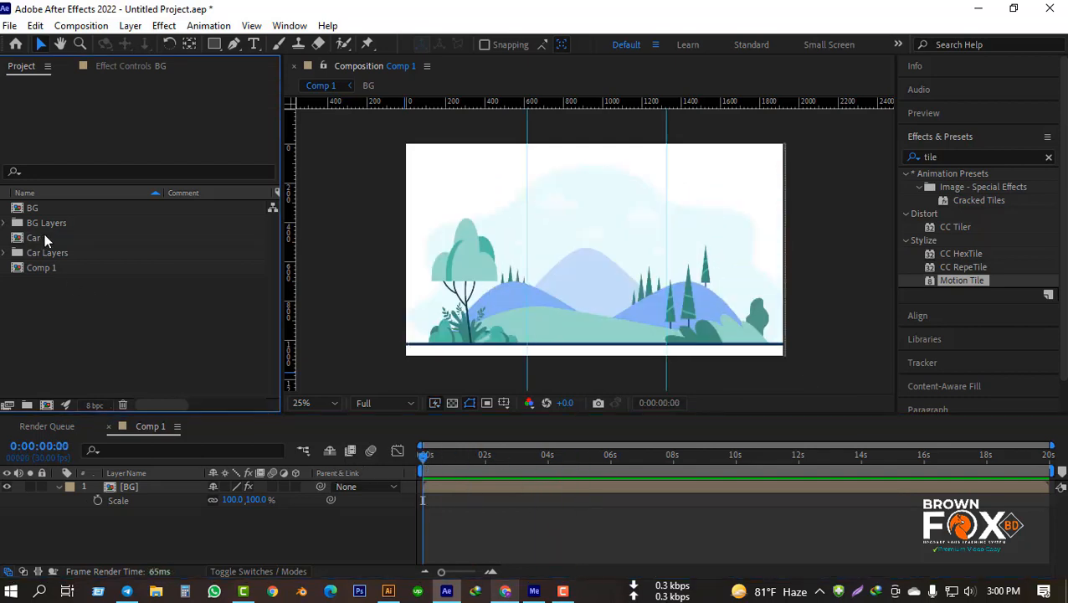
Step: Add the Car composition to Comp 1 above the BG layer and open it for editing
drag(46, 238, 109, 544)
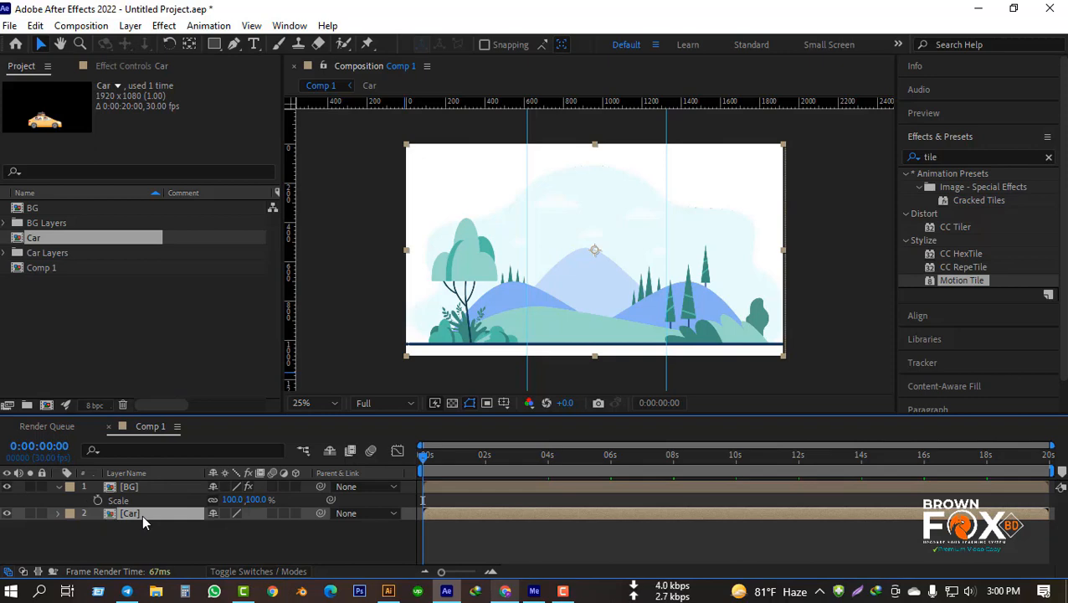
drag(141, 514, 146, 490)
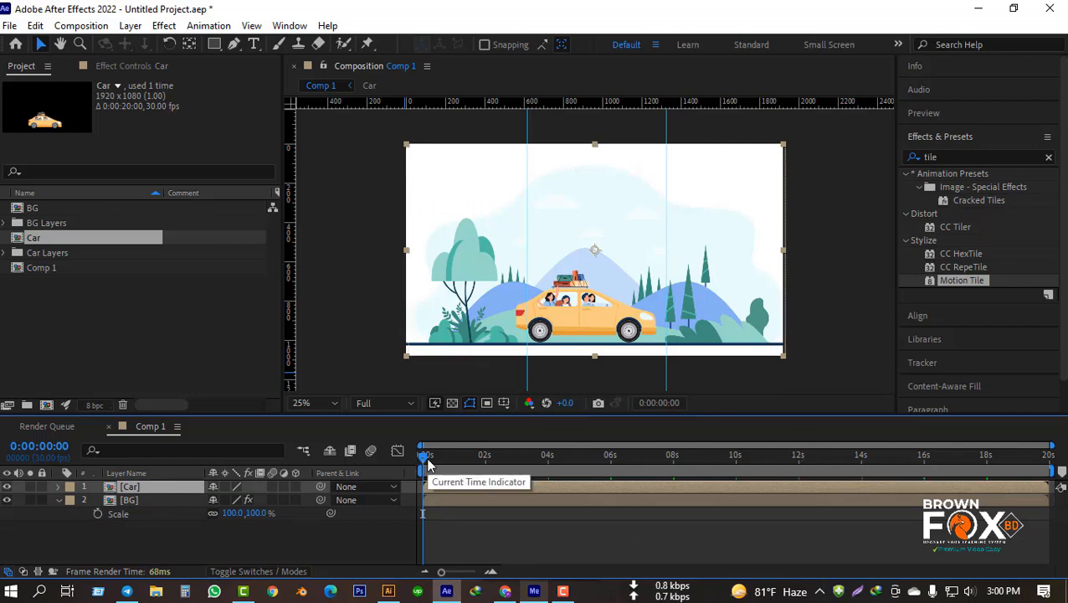
double_click(148, 487)
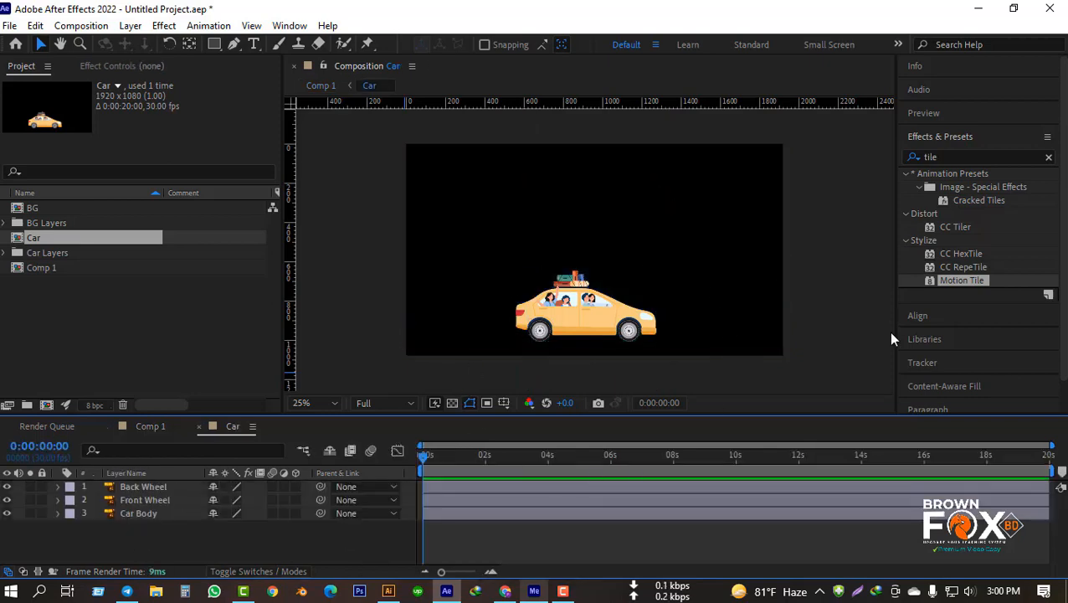
Step: Set a starting Rotation keyframe of 0x+0.0° on the Back Wheel layer at 0:00:00:00
click(151, 485)
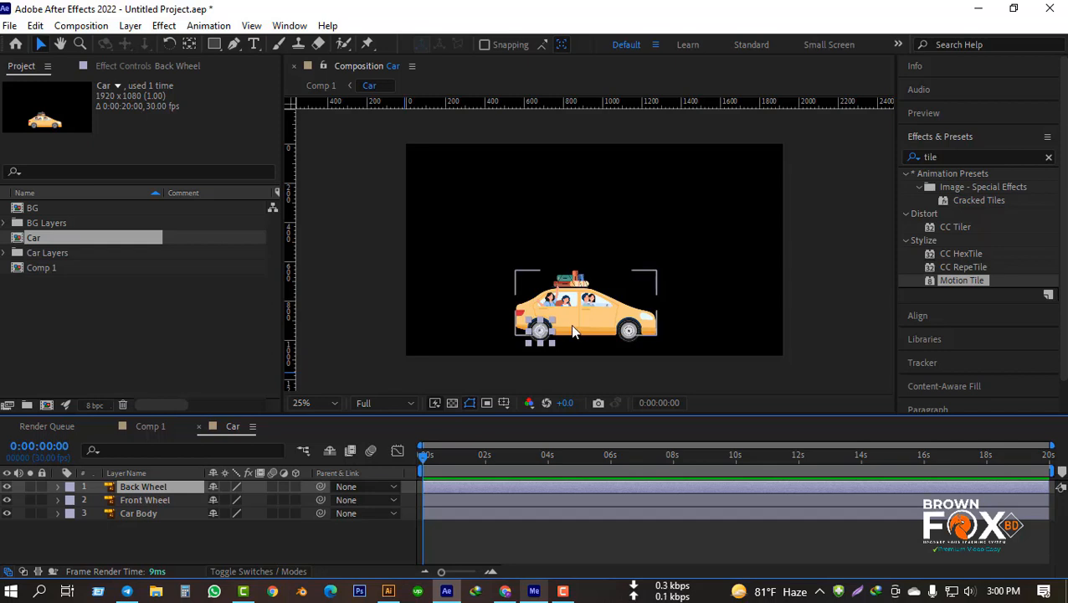
scroll(570, 324, up, 4)
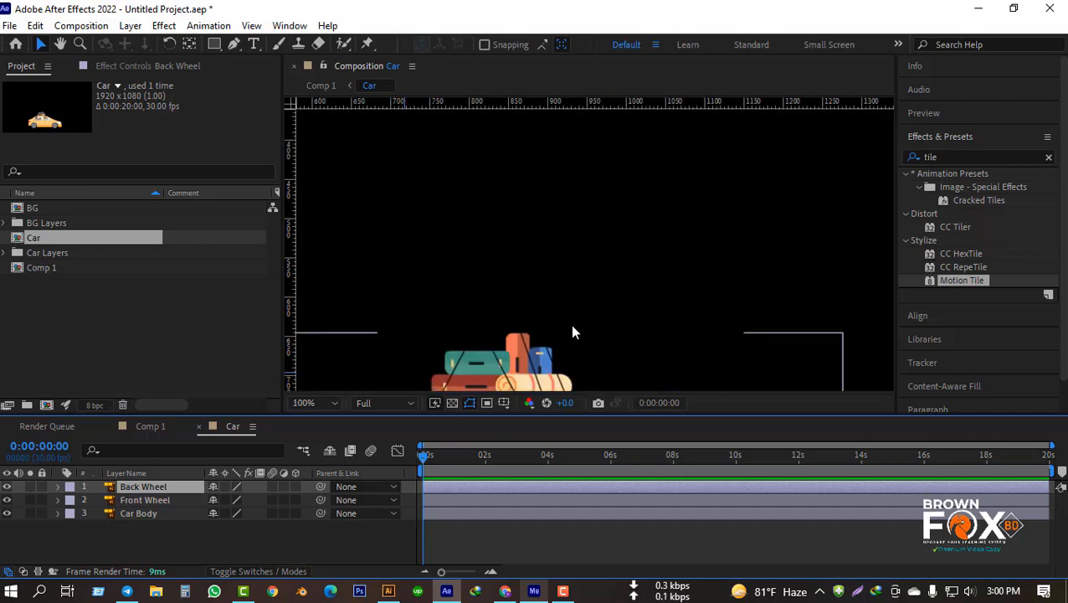
drag(572, 333, 656, 276)
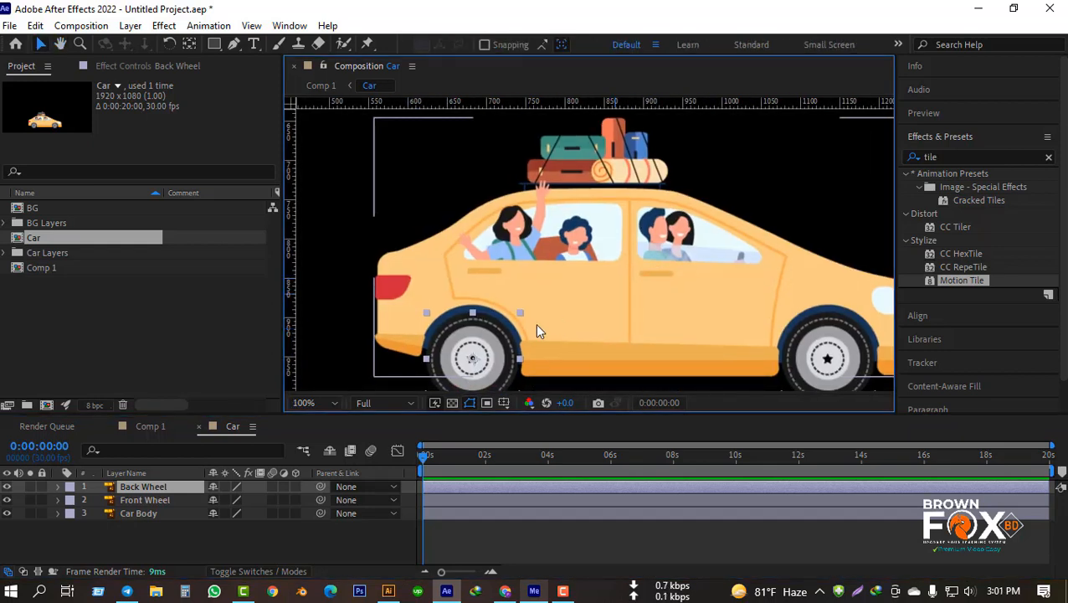
drag(609, 321, 597, 286)
key(v)
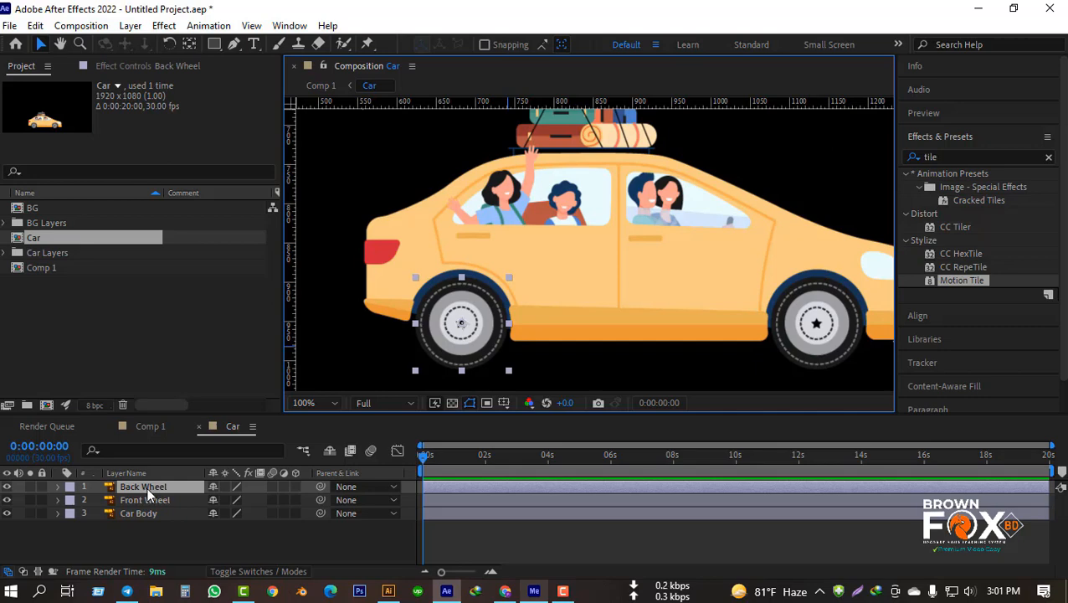
key(r)
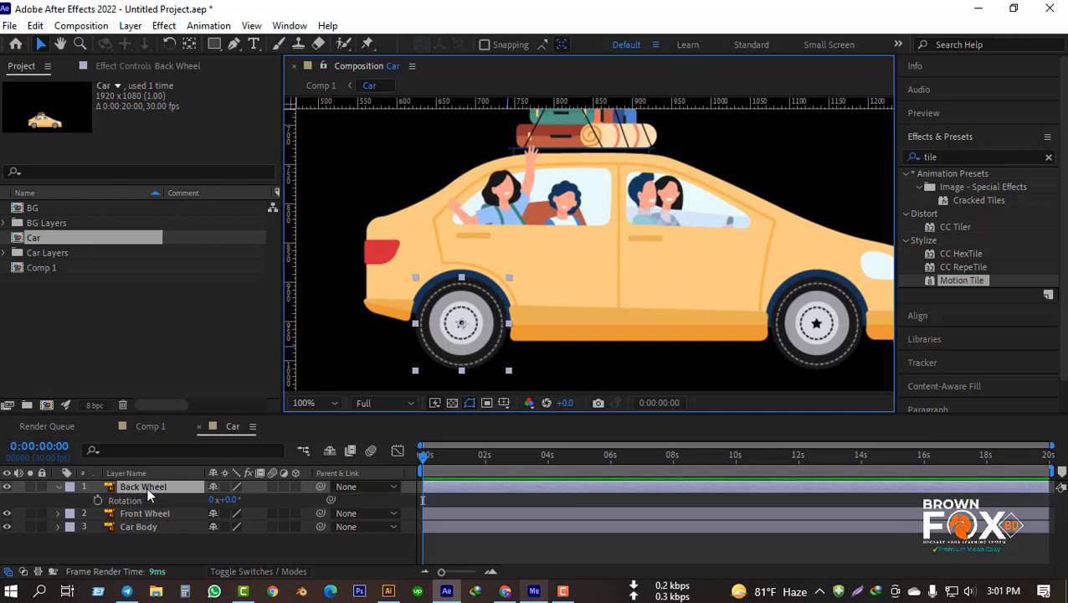
click(99, 501)
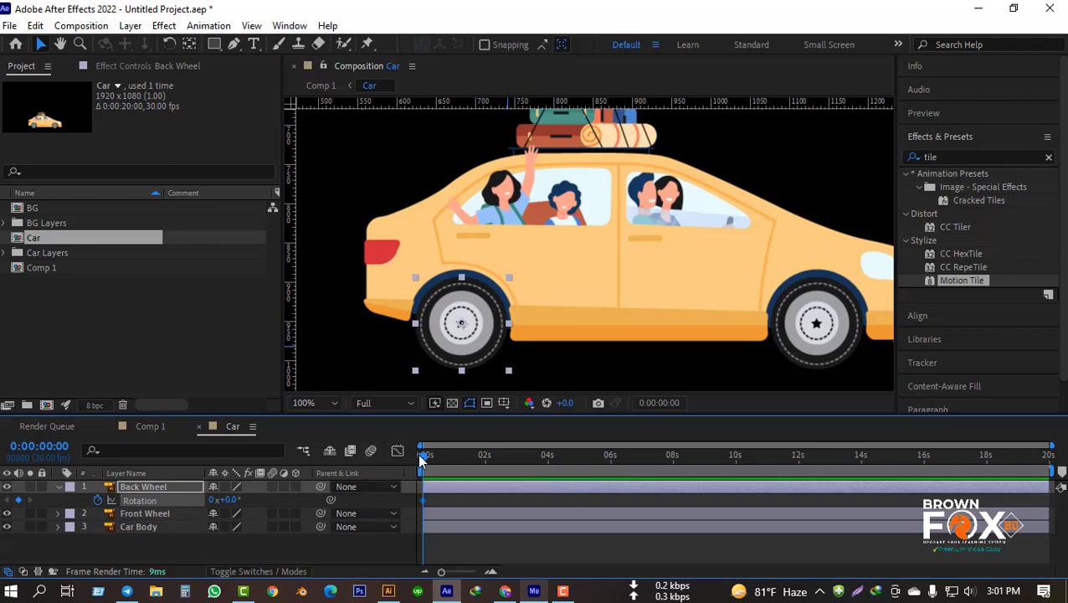
Step: Advance the playhead to 0:00:02:00 in ten-frame jumps and bring it back to 0:00:00:00
key(shift+Page_Down)
key(shift+Page_Down)
key(shift+Page_Down)
key(shift+Page_Down)
key(shift+Page_Down)
key(shift+Page_Down)
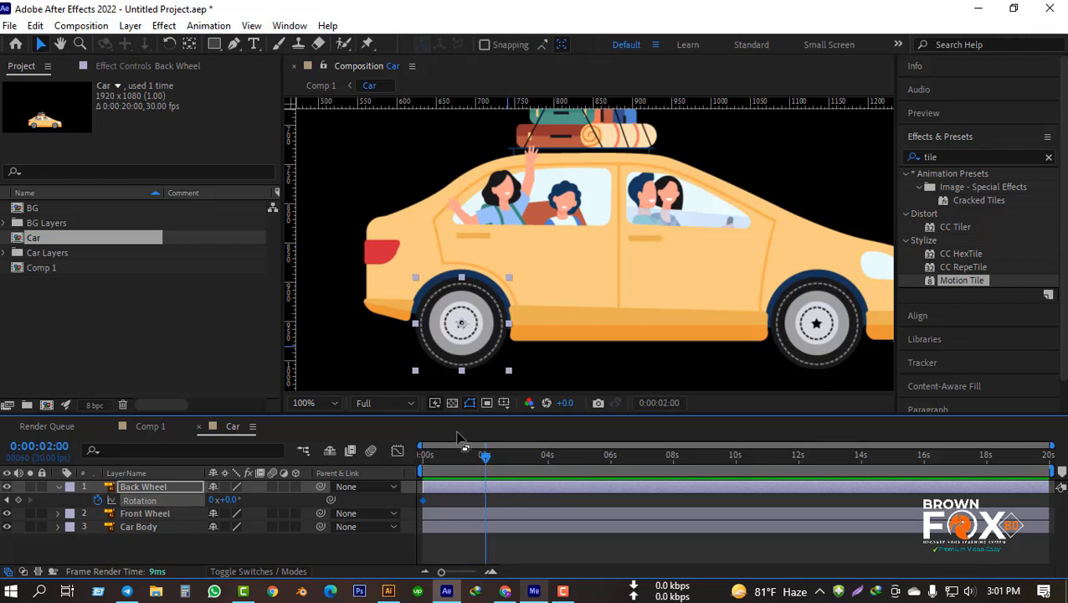
key(Home)
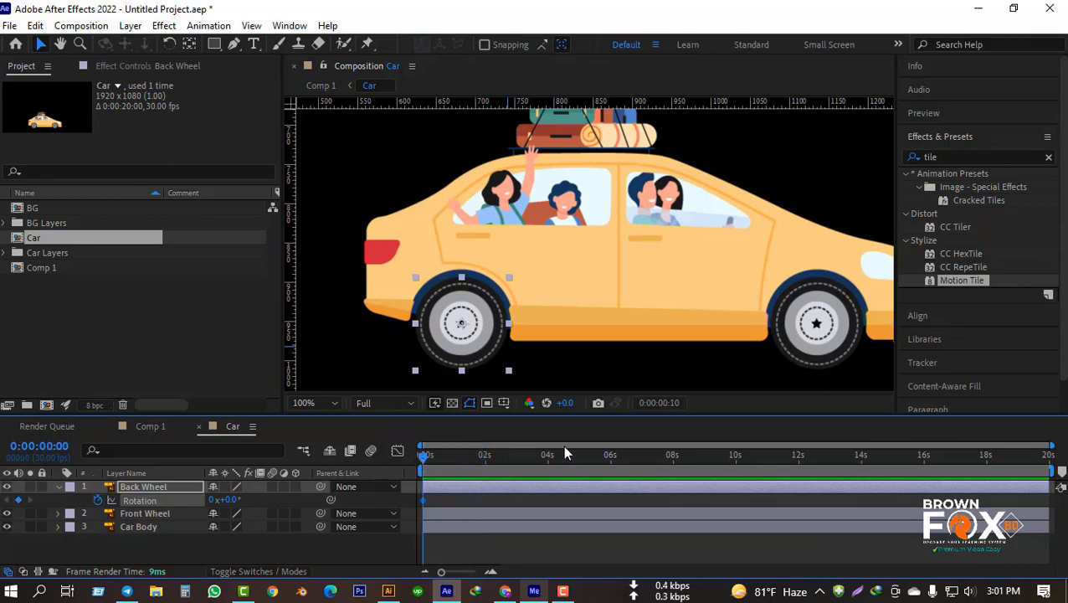
Step: Add a Rotation keyframe of 0x+100.0° to the Back Wheel layer at 0:00:01:00
key(shift+Page_Down)
key(shift+Page_Down)
key(shift+Page_Down)
click(229, 501)
text(1)
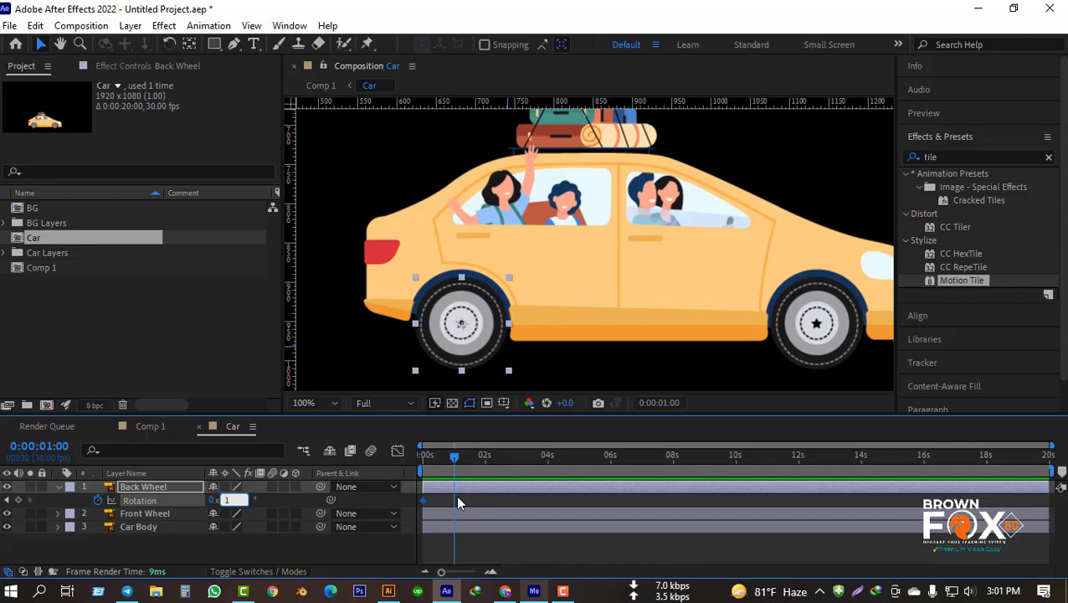
text(00)
key(Return)
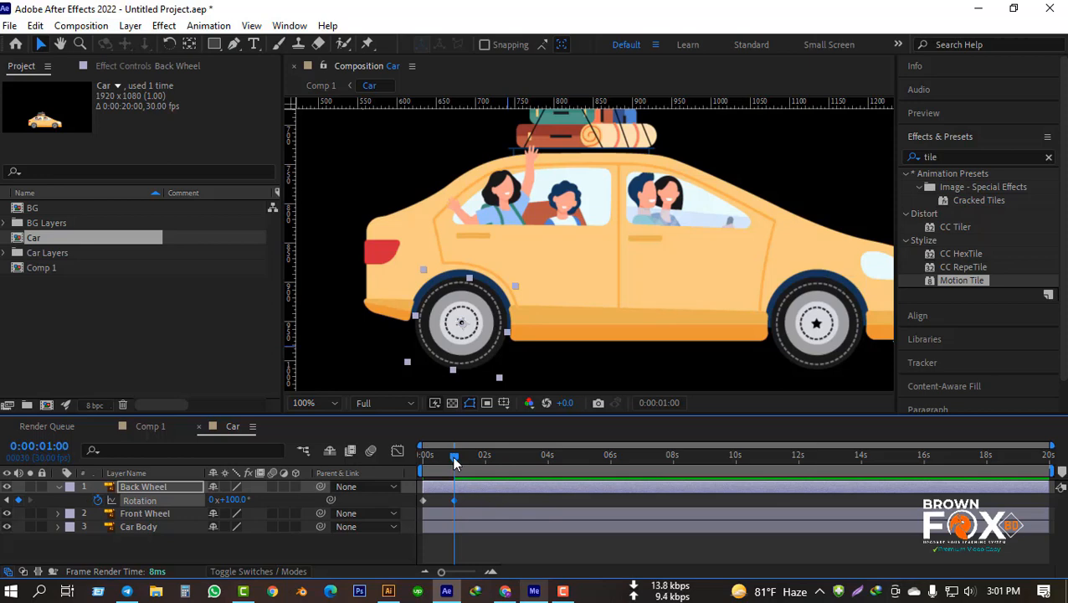
Step: Preview the Back Wheel's rotation from 0:00:00:00
drag(454, 457, 349, 473)
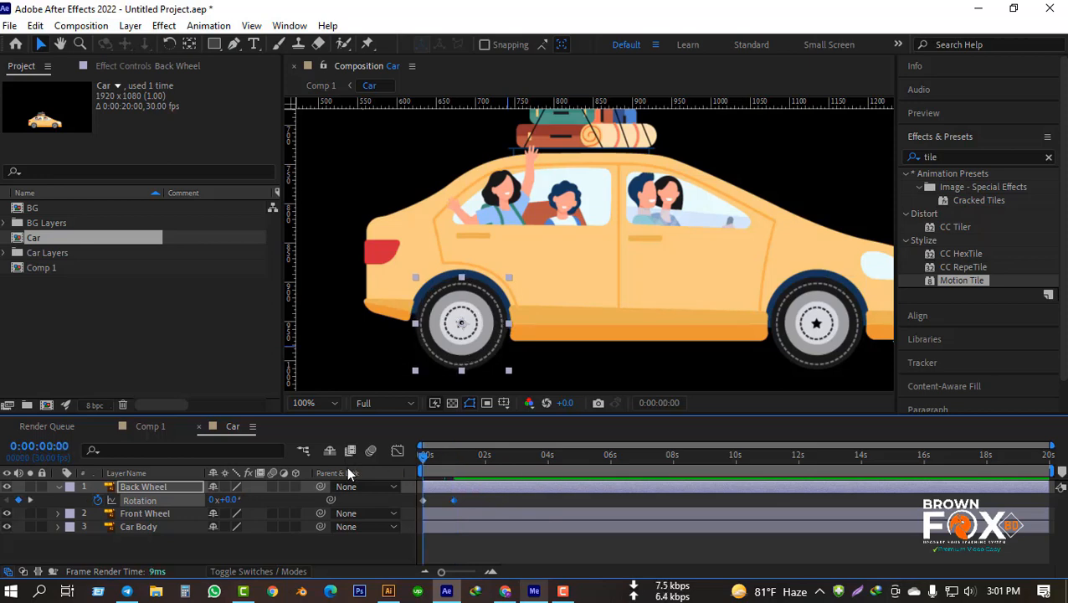
key(space)
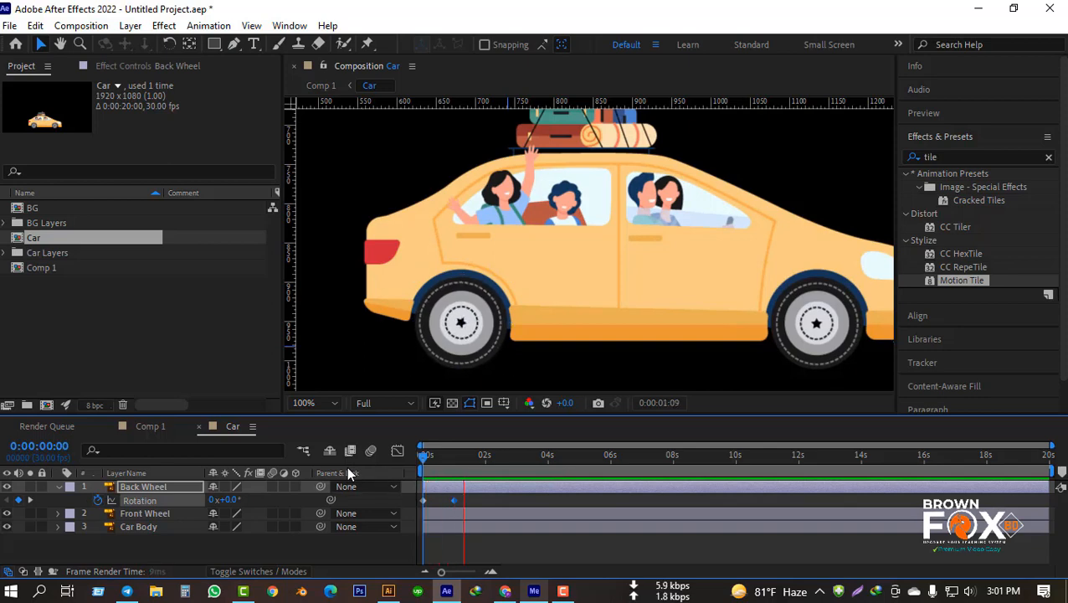
key(space)
drag(466, 471, 363, 468)
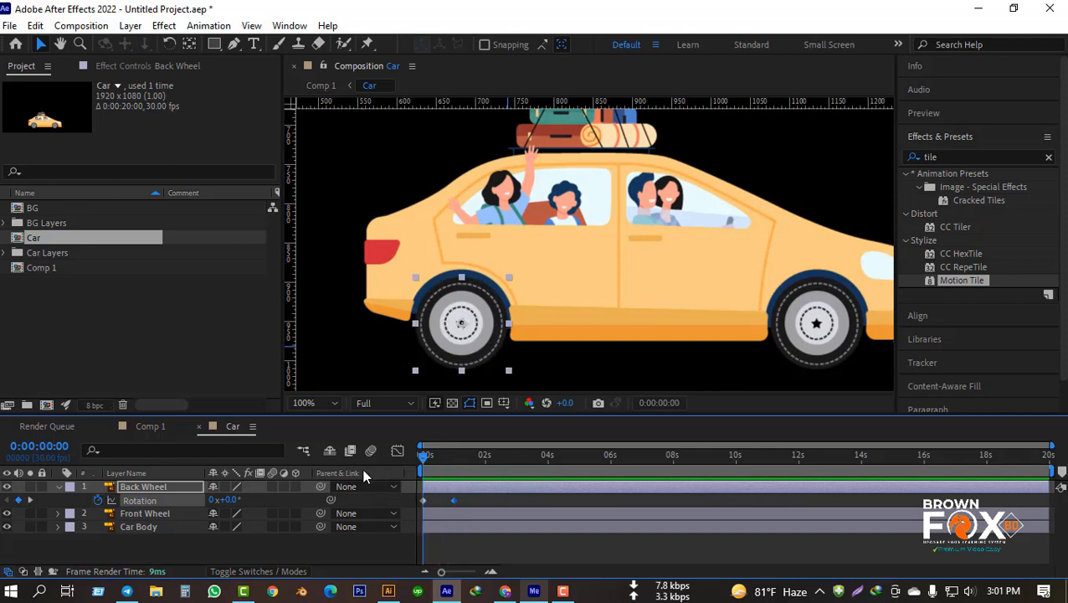
key(space)
key(space)
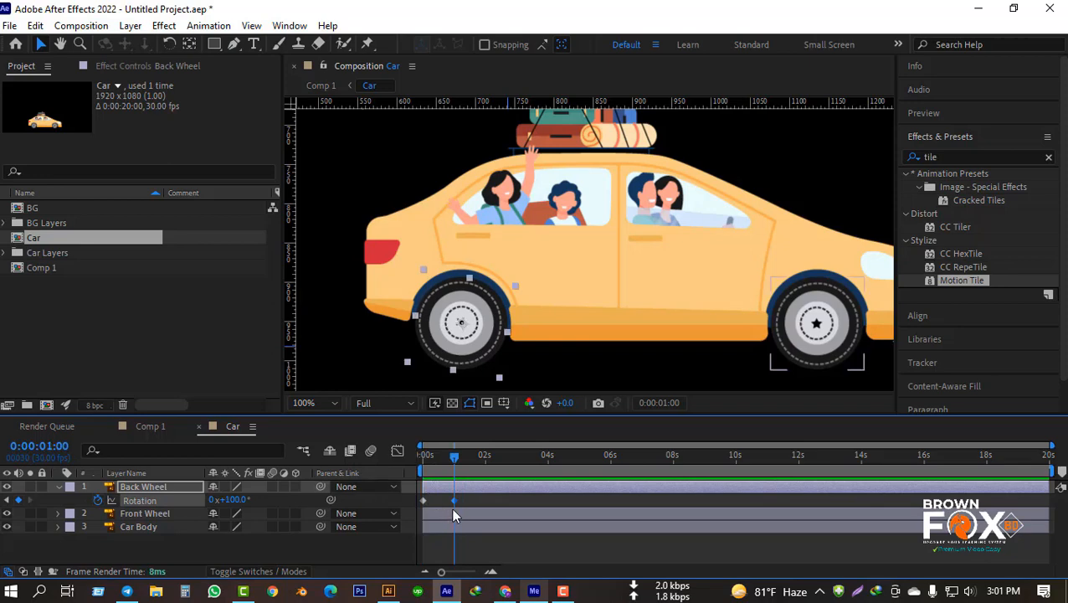
Step: Move the Back Wheel's second Rotation keyframe to about 1.5 seconds, preview the spin, and return the playhead to 0:00:00:00
click(465, 501)
drag(454, 500, 468, 502)
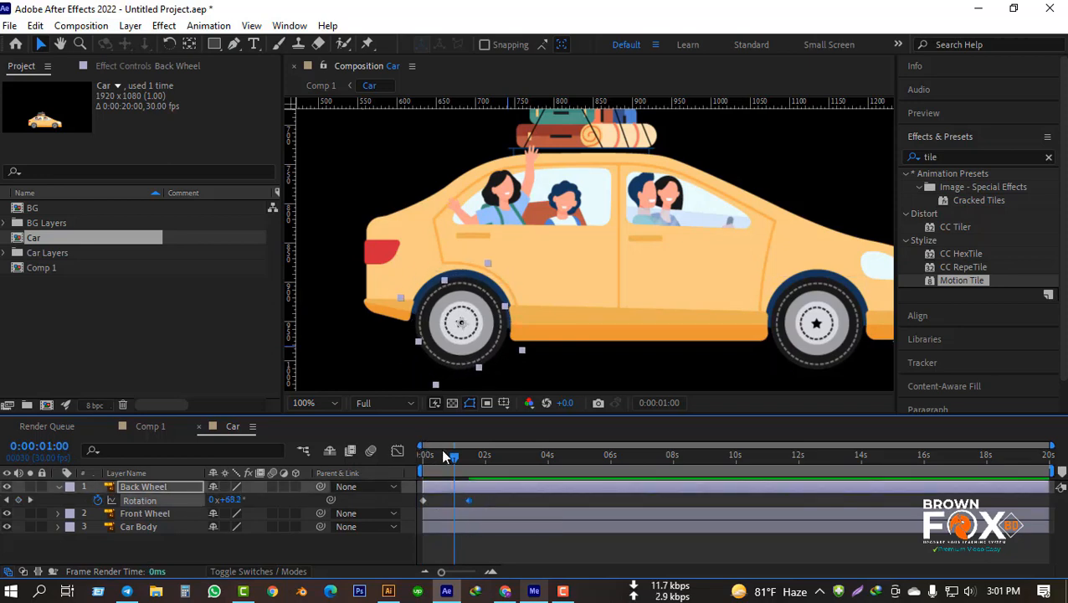
drag(429, 456, 364, 462)
key(space)
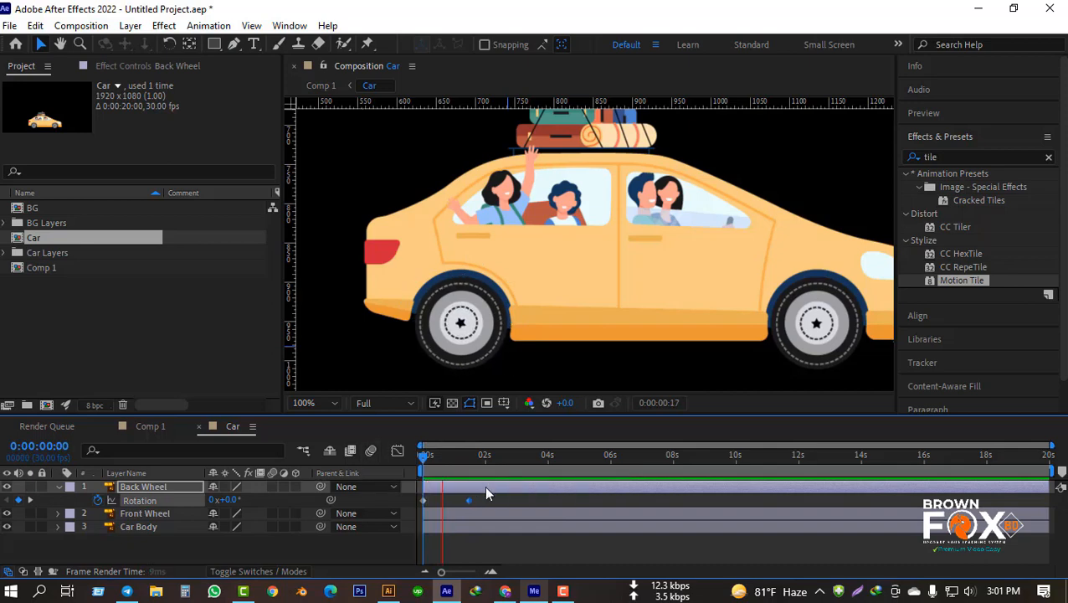
key(space)
drag(461, 457, 376, 465)
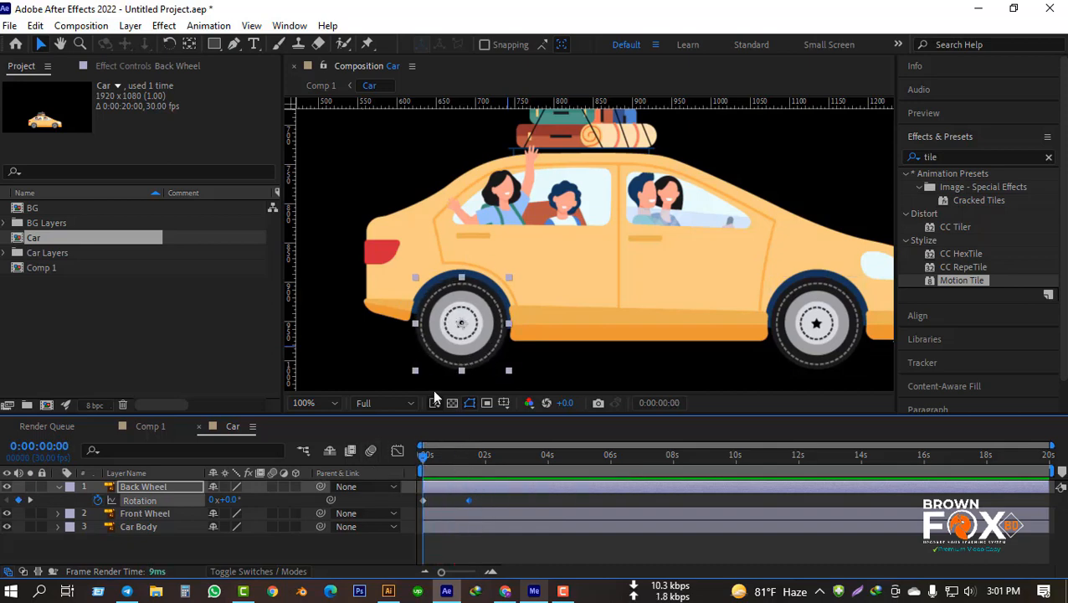
key(space)
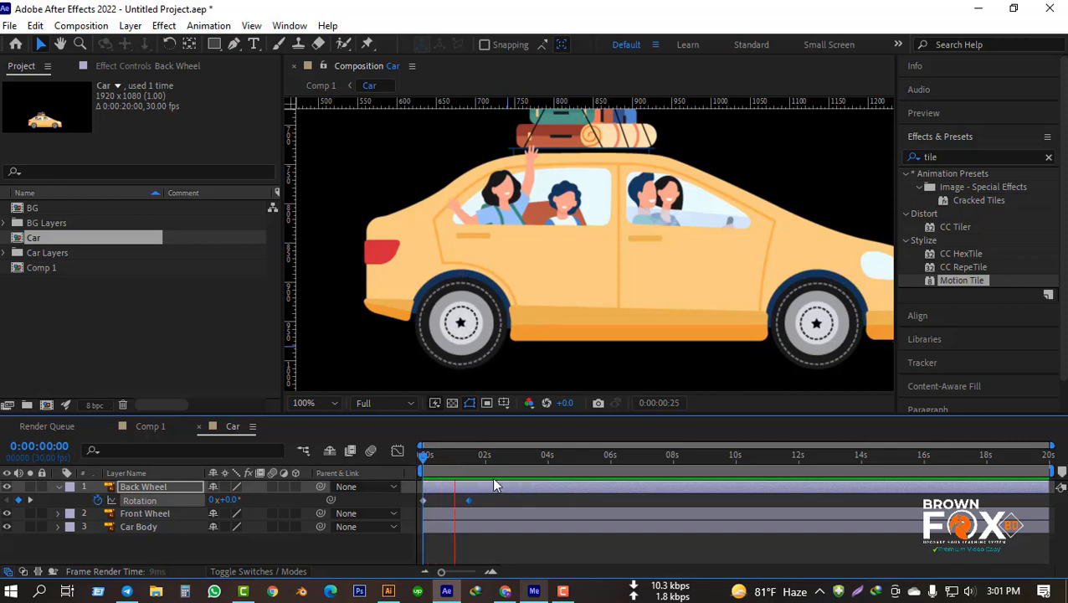
key(space)
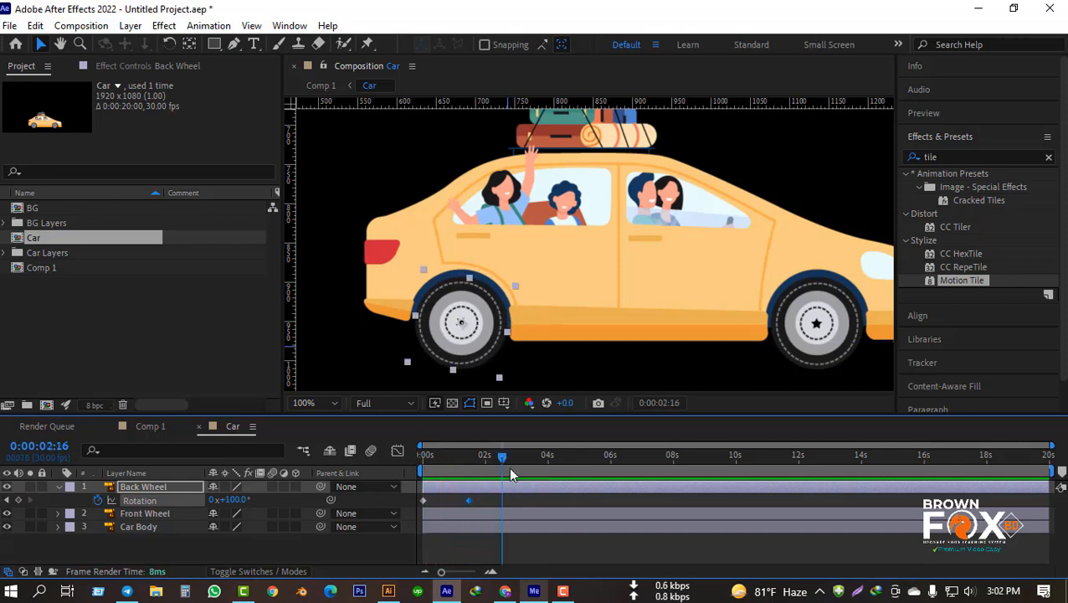
drag(501, 458, 327, 466)
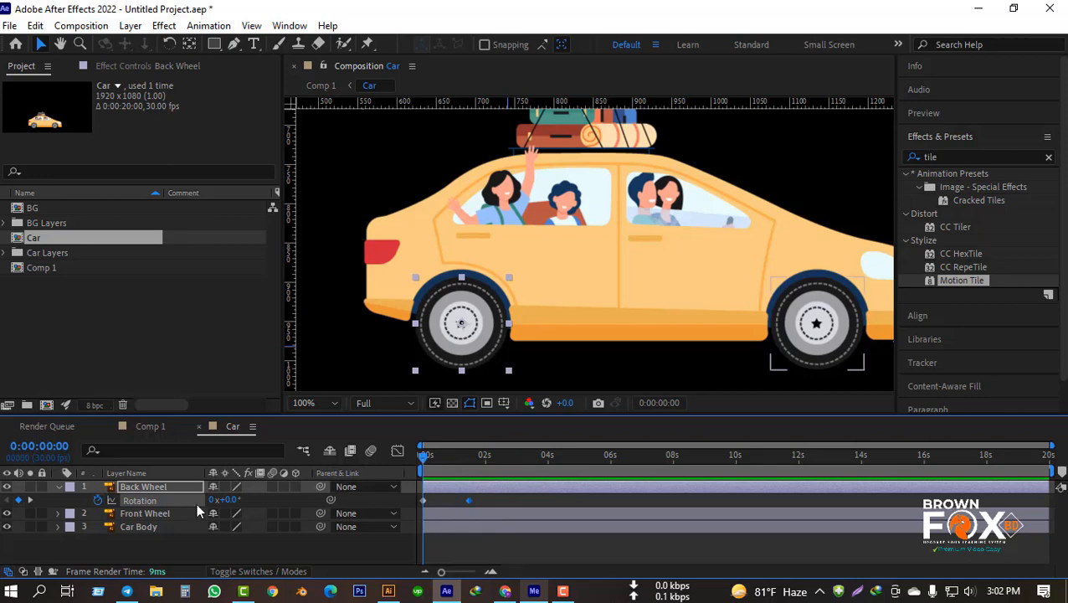
Step: Add the expression loopOut() to the Back Wheel's Rotation, preview it, and return the playhead to 0:00:00:00
alt+click(98, 500)
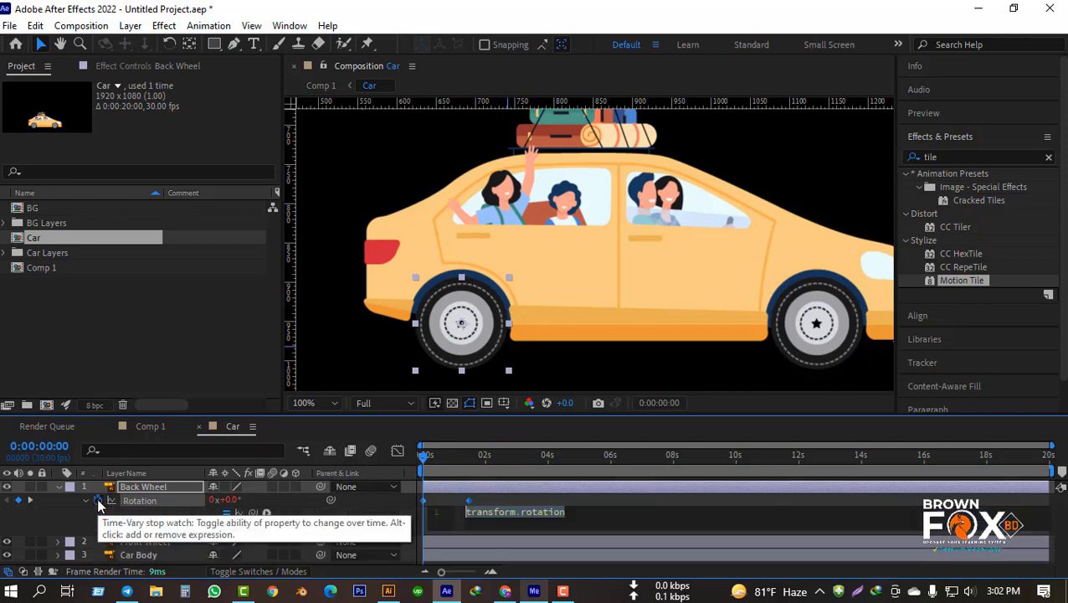
text(loop)
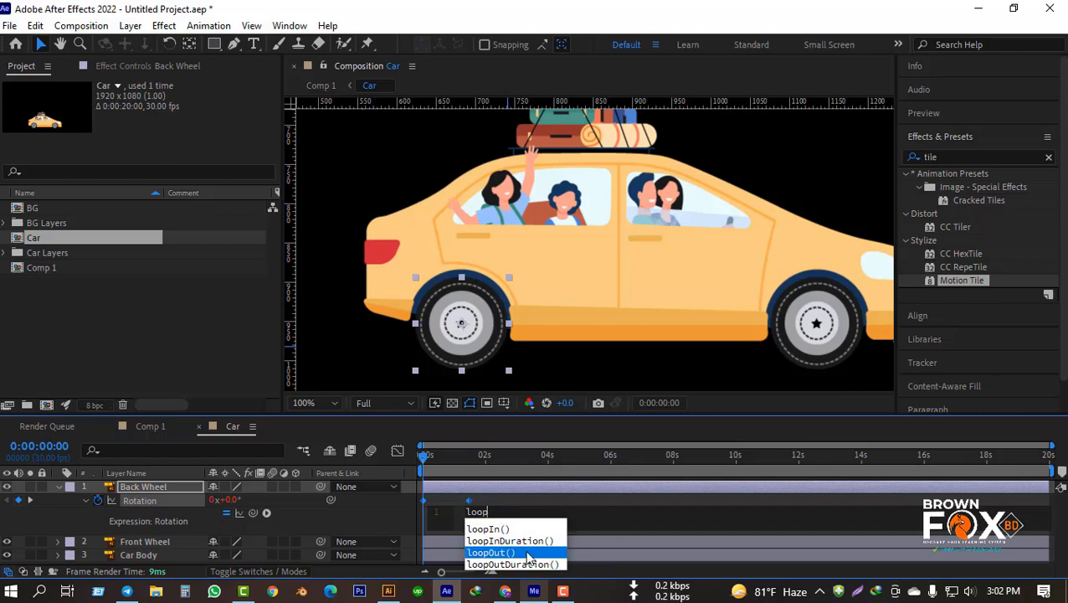
click(527, 552)
click(325, 514)
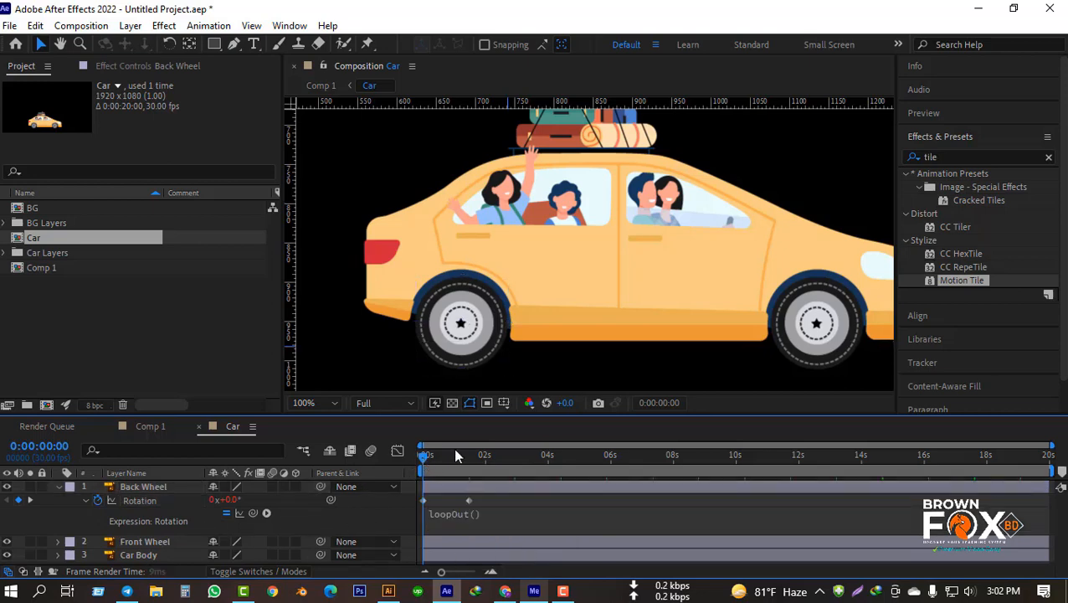
key(space)
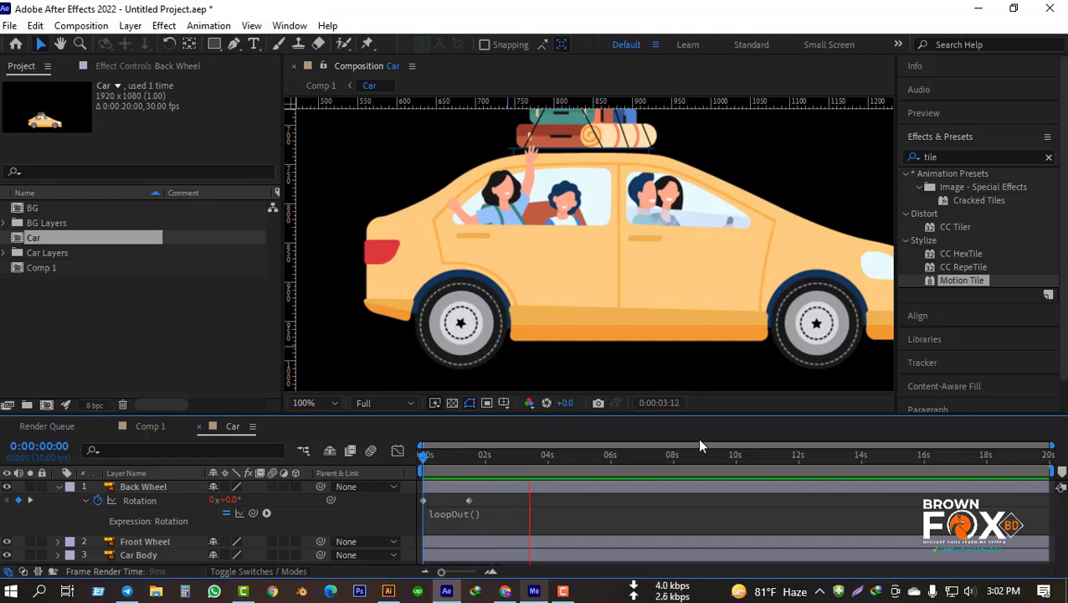
key(space)
drag(549, 464, 355, 456)
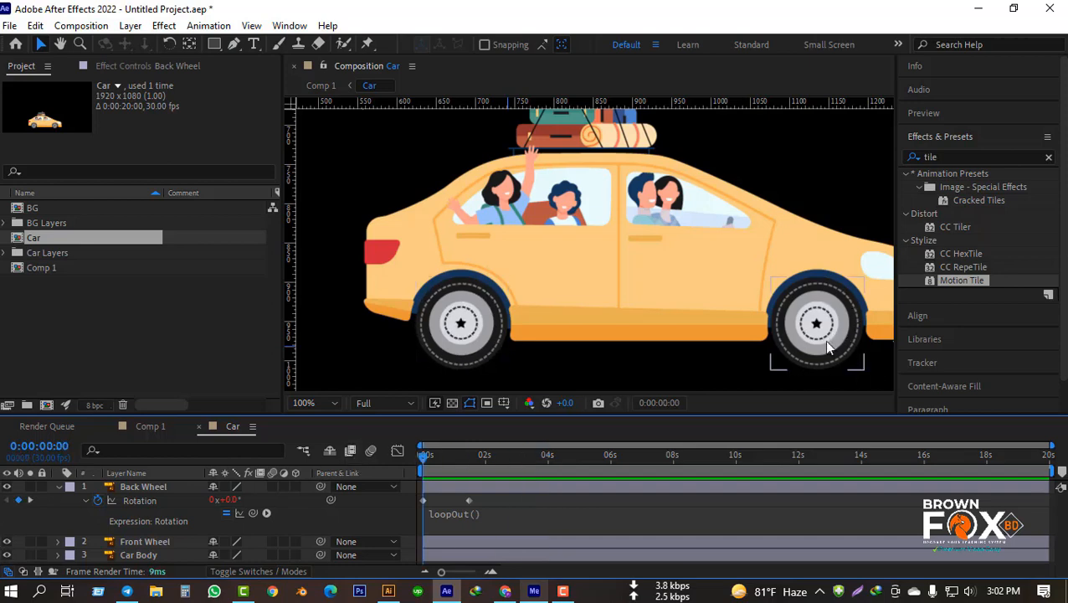
Step: Copy the Back Wheel's looping Rotation to the Front Wheel layer at 0:00:00:00 and preview both wheels
right_click(142, 500)
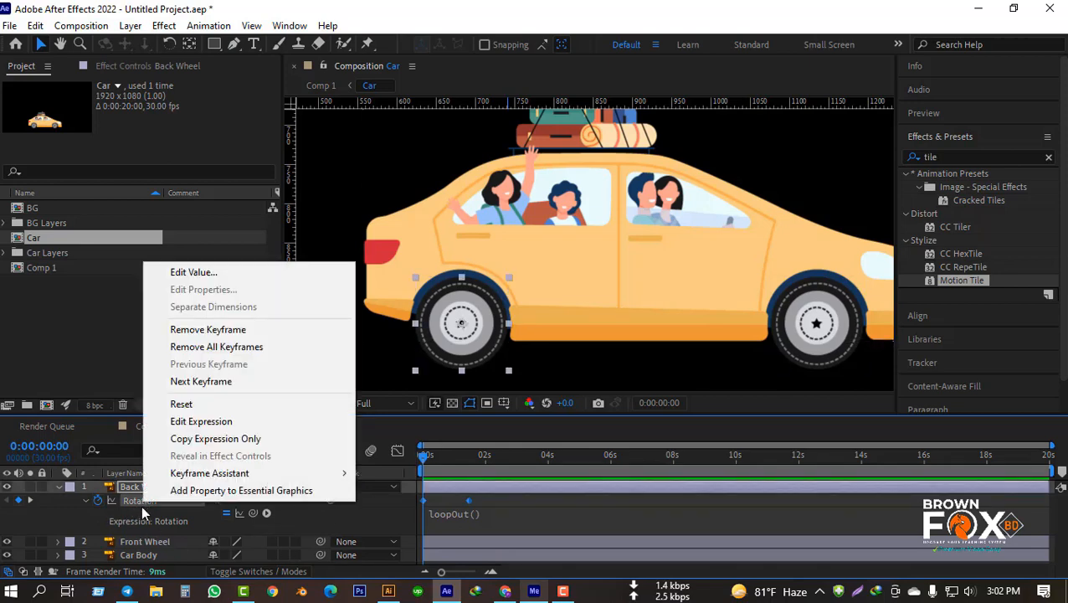
click(75, 520)
click(139, 500)
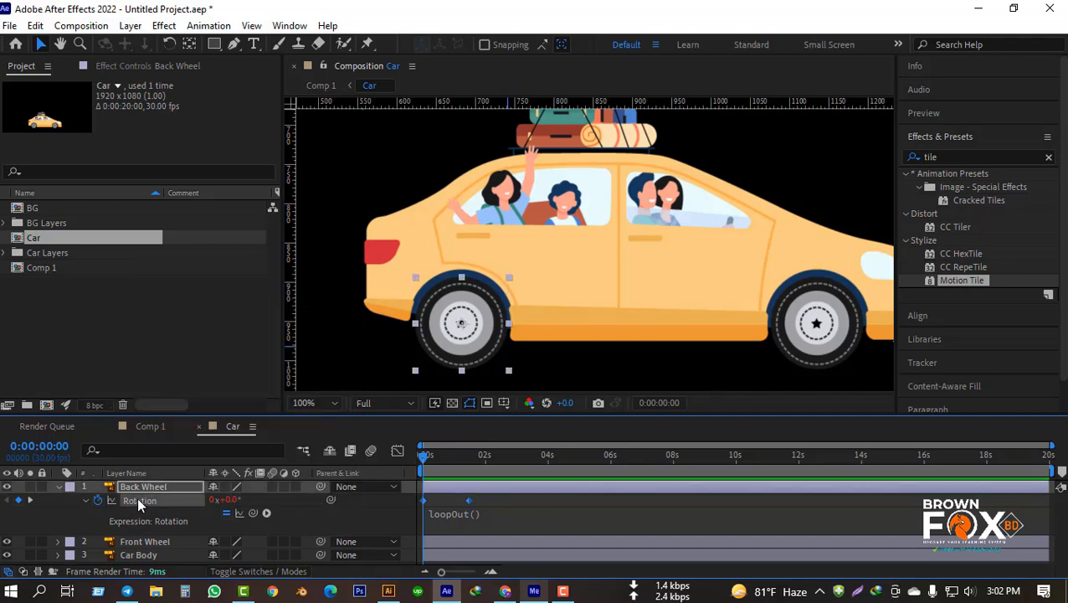
click(169, 541)
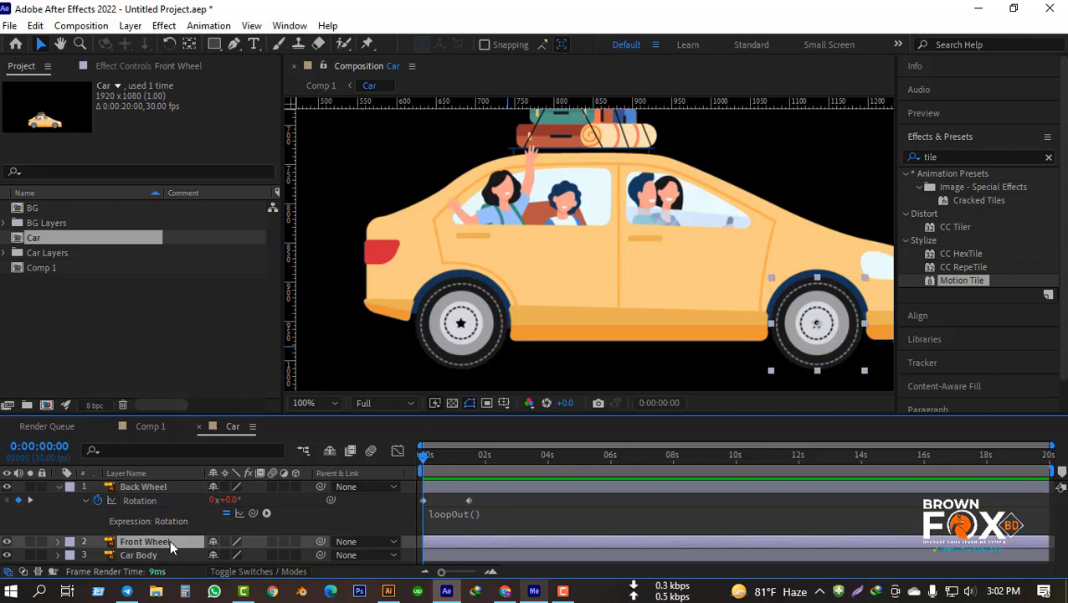
key(ctrl+v)
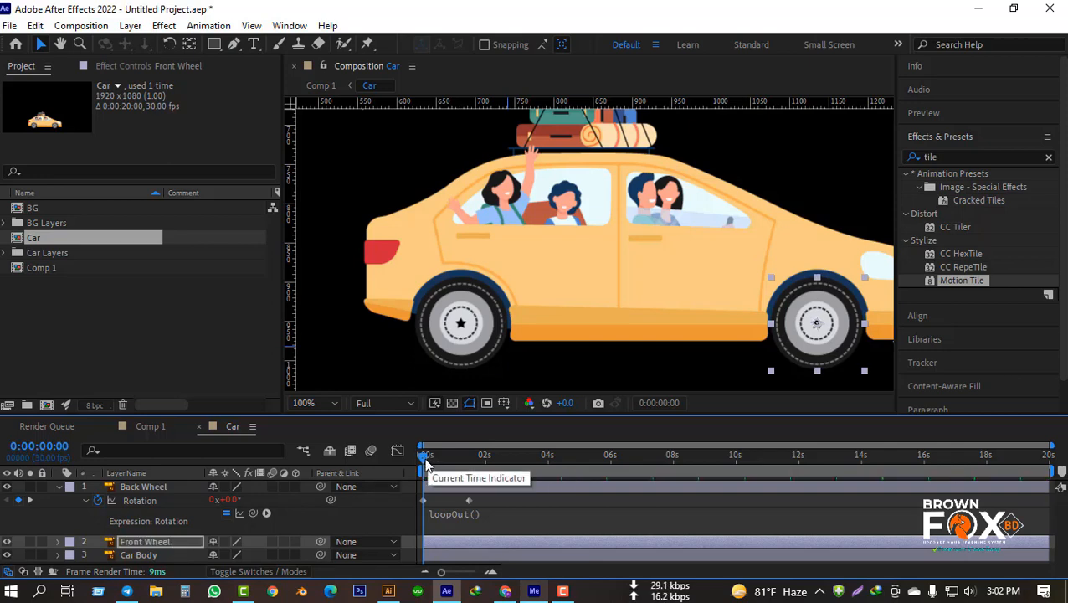
key(space)
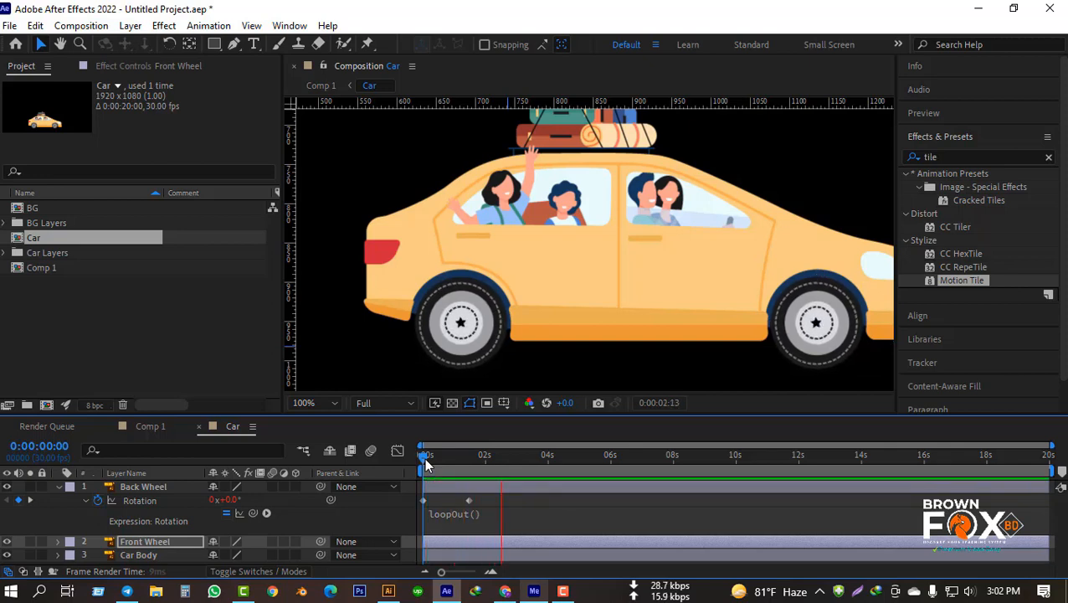
key(space)
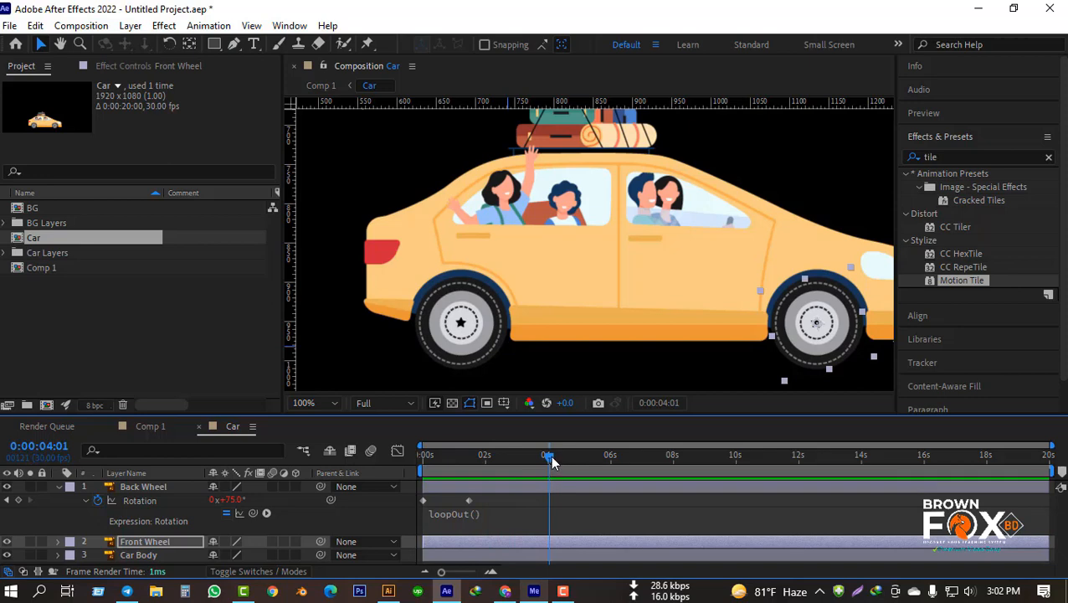
drag(549, 458, 319, 479)
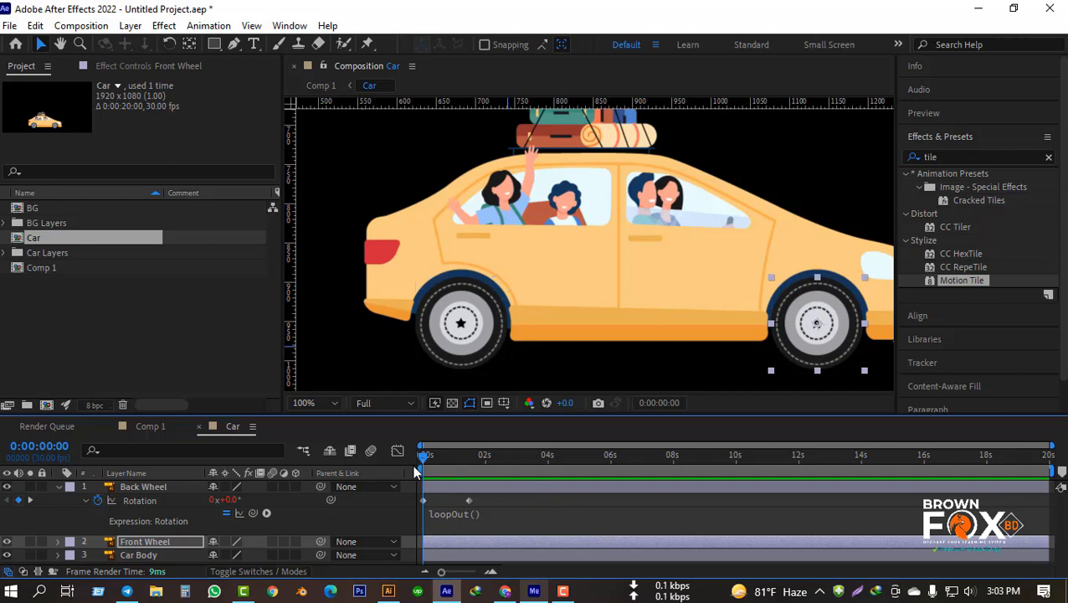
Step: Set a starting Position keyframe of 916.6, 802.4 on the Car Body layer at 0:00:00:00
click(57, 487)
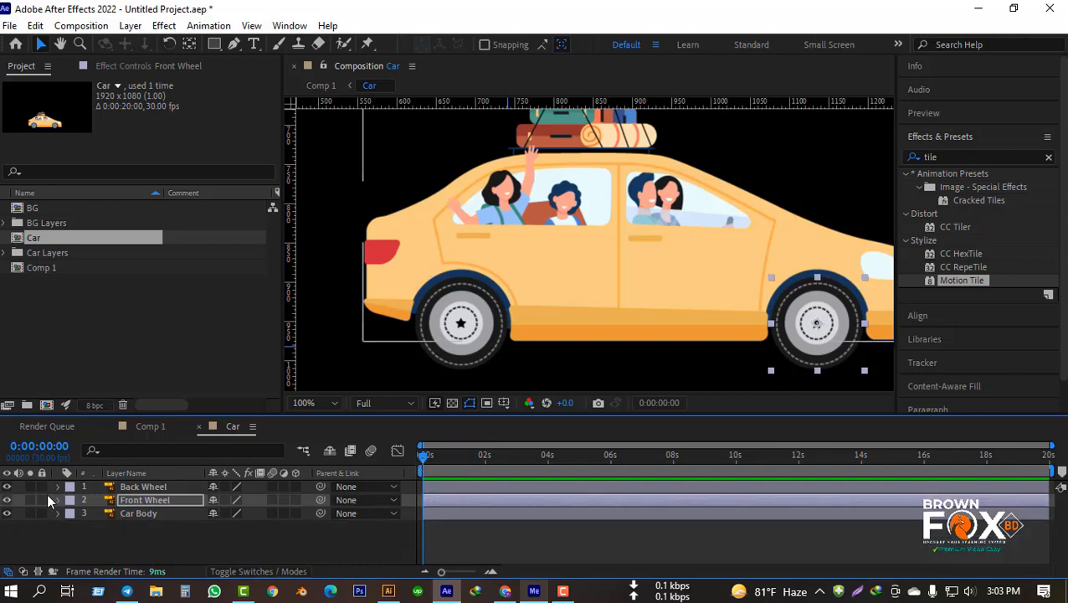
click(97, 527)
click(151, 512)
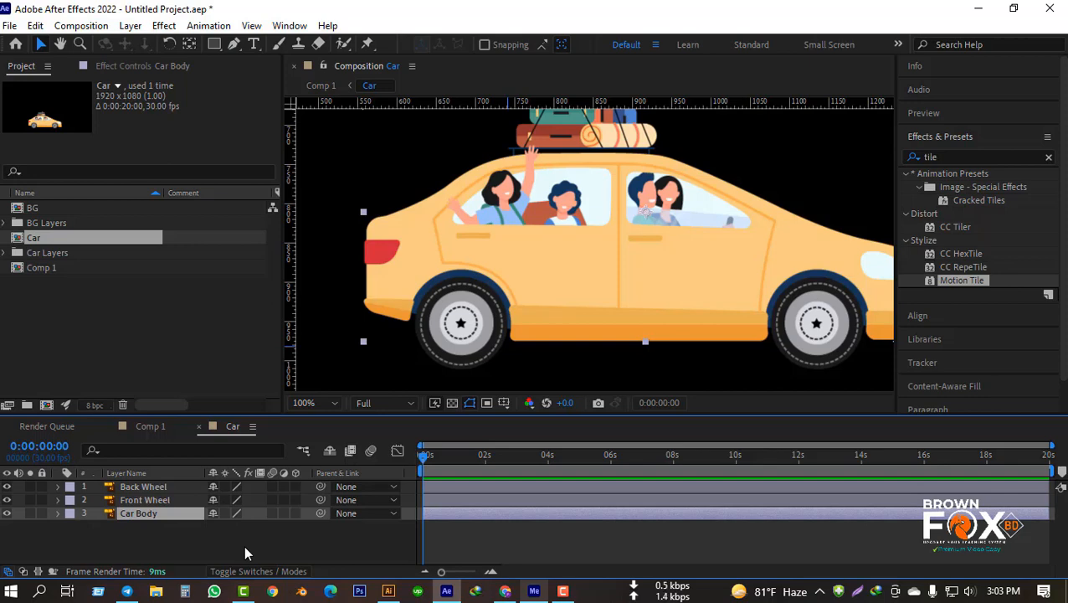
key(p)
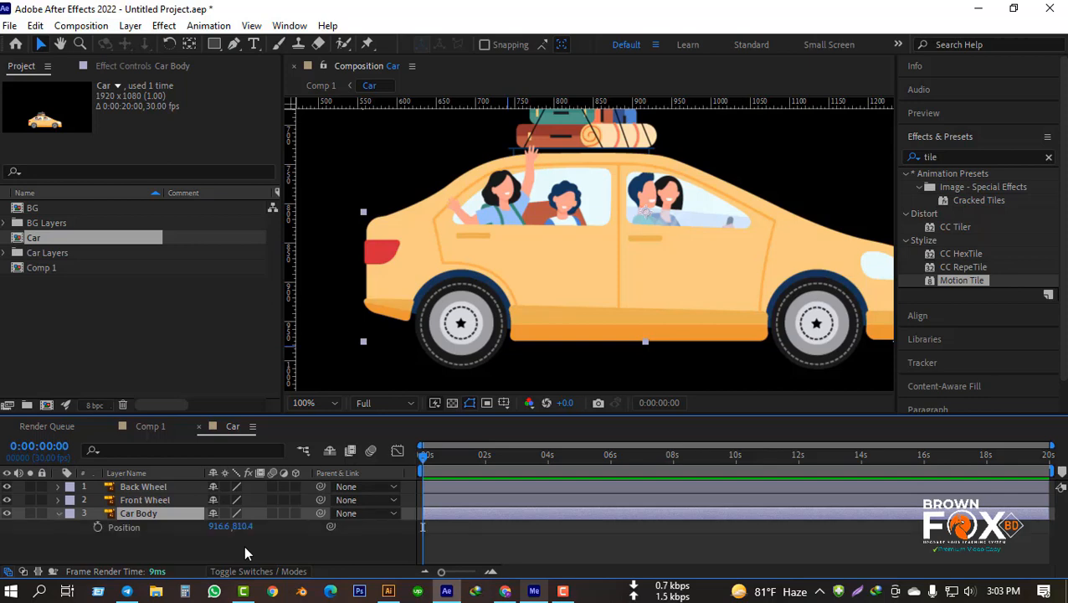
click(97, 526)
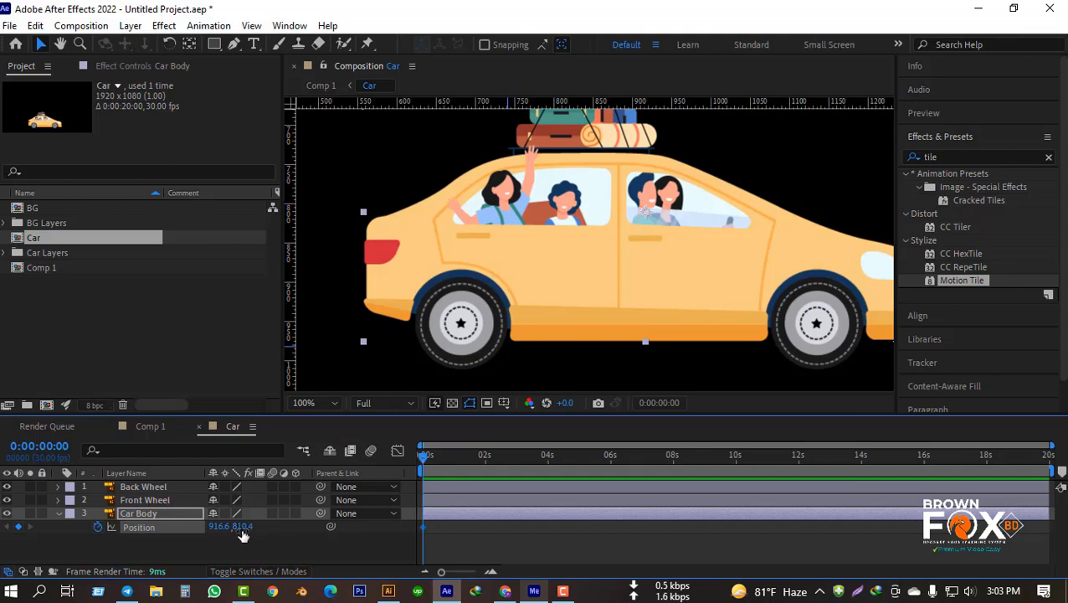
drag(242, 529, 235, 529)
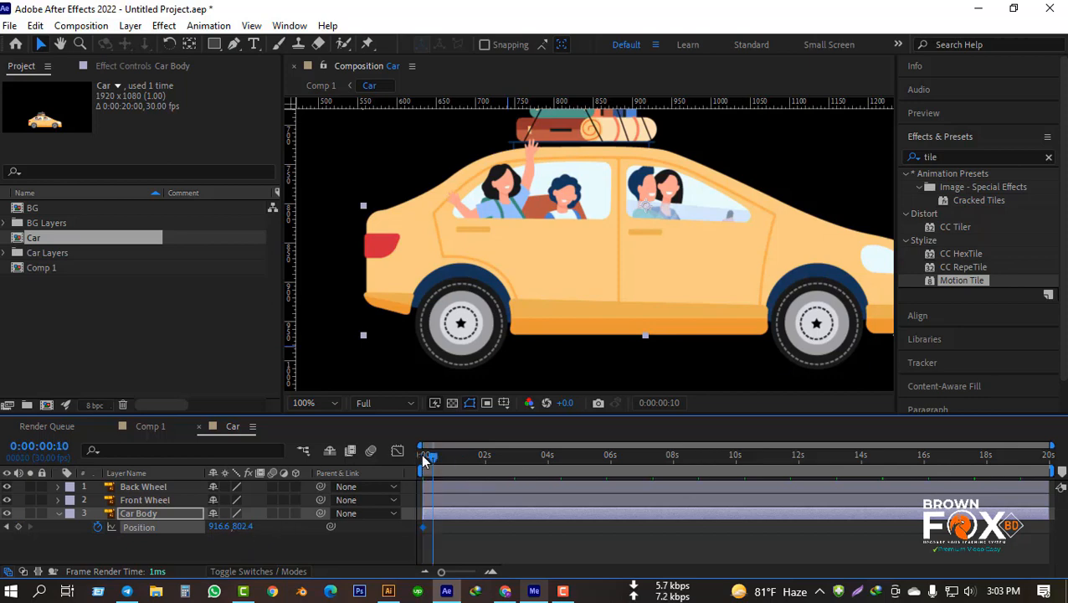
Step: Add a Car Body Position keyframe of 916.6, 811.4 at 0:00:00:20, preview the bounce, and return the playhead to that keyframe
drag(424, 459, 444, 457)
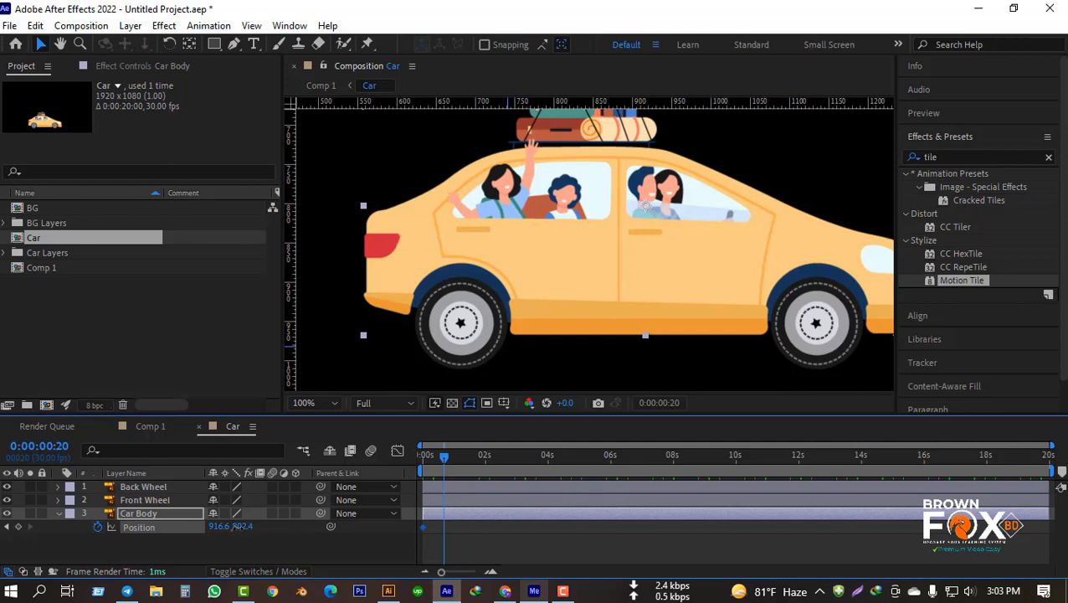
drag(239, 531, 243, 529)
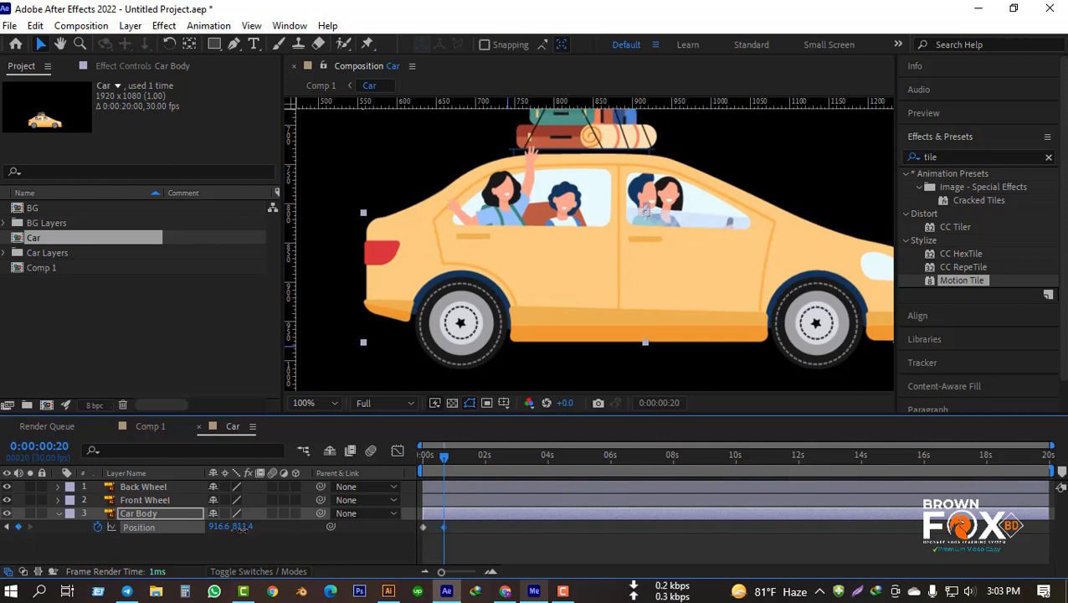
drag(444, 457, 352, 475)
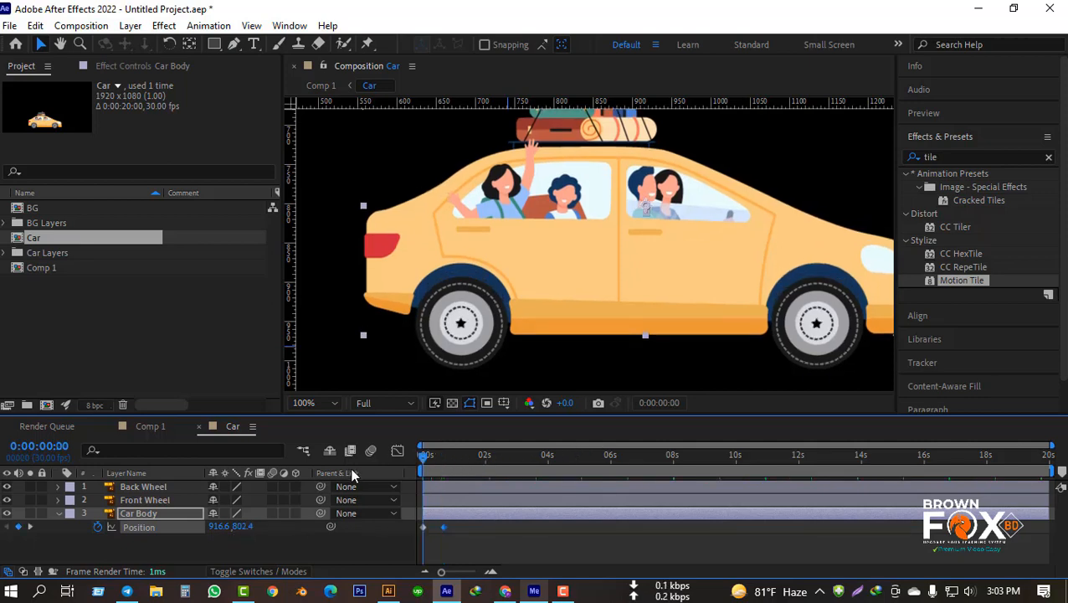
key(space)
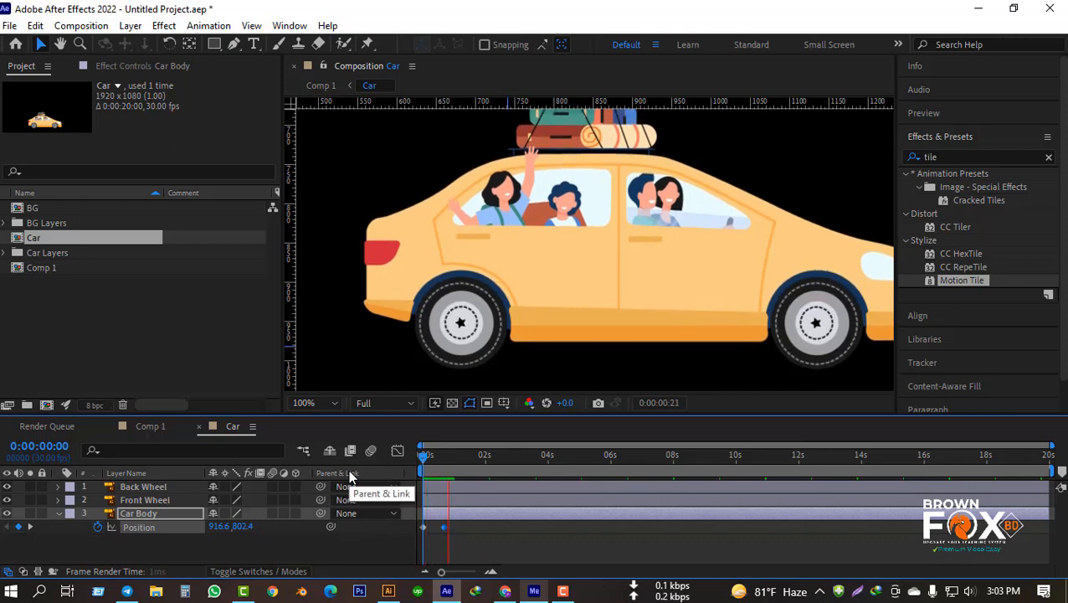
key(space)
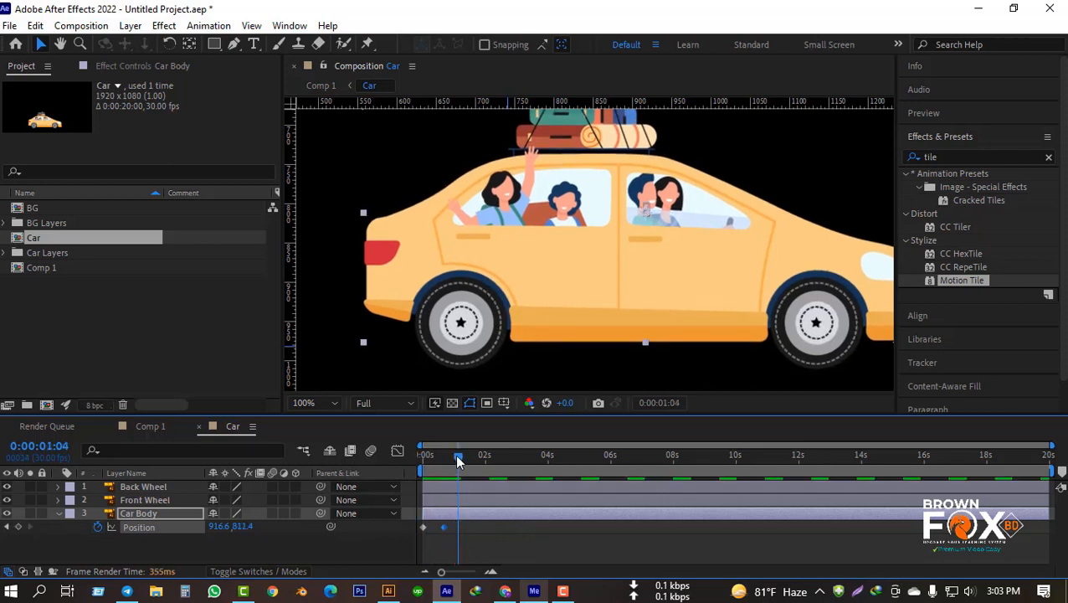
mouse_move(457, 457)
mouse_down()
mouse_move(437, 463)
mouse_move(444, 473)
mouse_up()
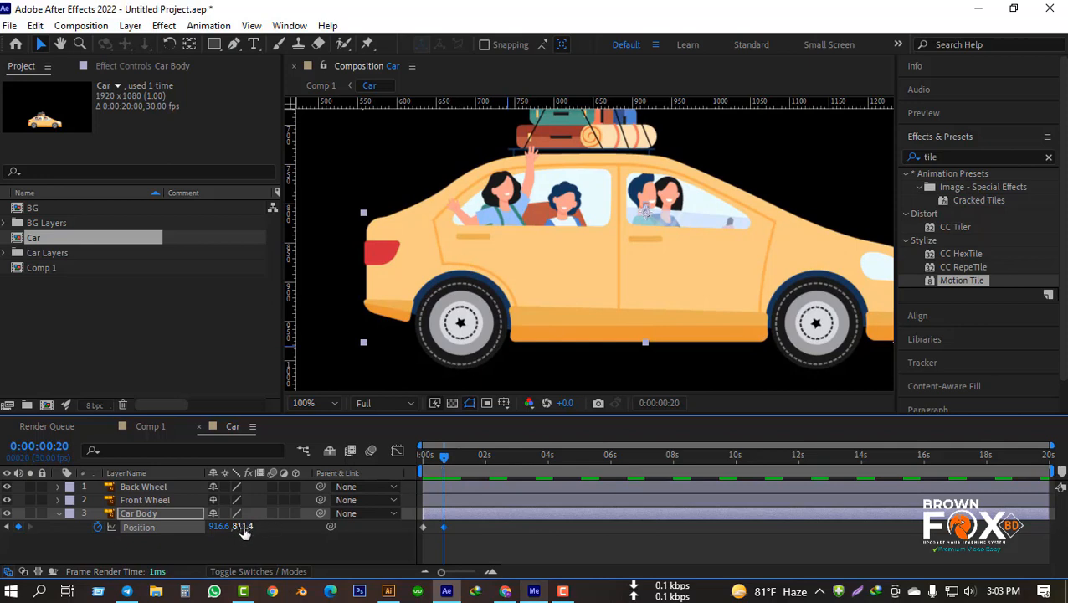
Step: Change the Car Body's Position keyframe at 0:00:00:20 to 916.6, 808.4 and preview the softer bounce from 0:00:00:00
drag(242, 526, 236, 526)
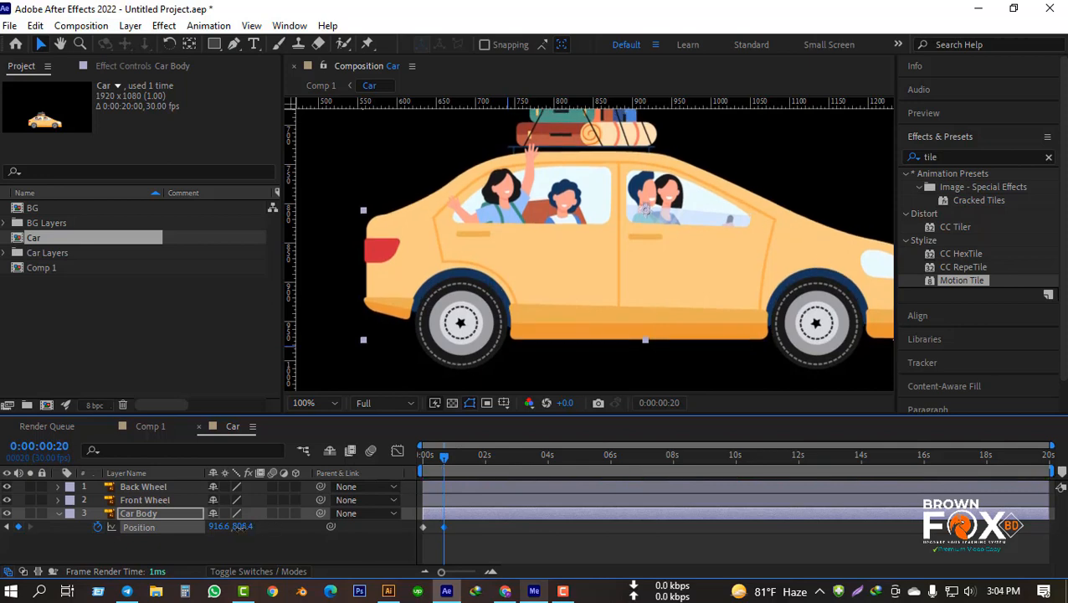
drag(446, 459, 387, 469)
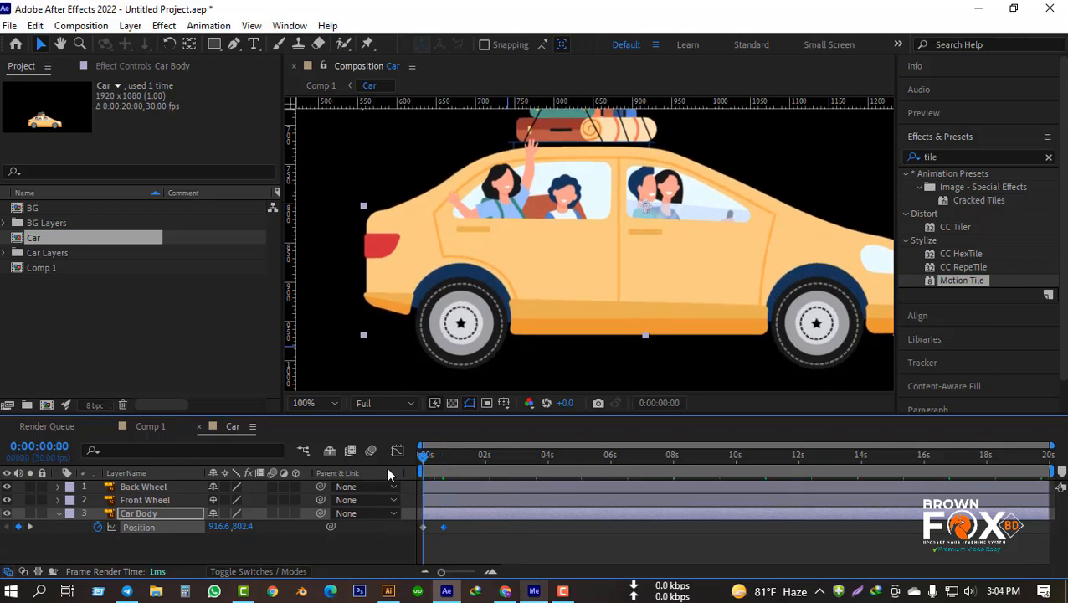
key(space)
key(space)
key(space)
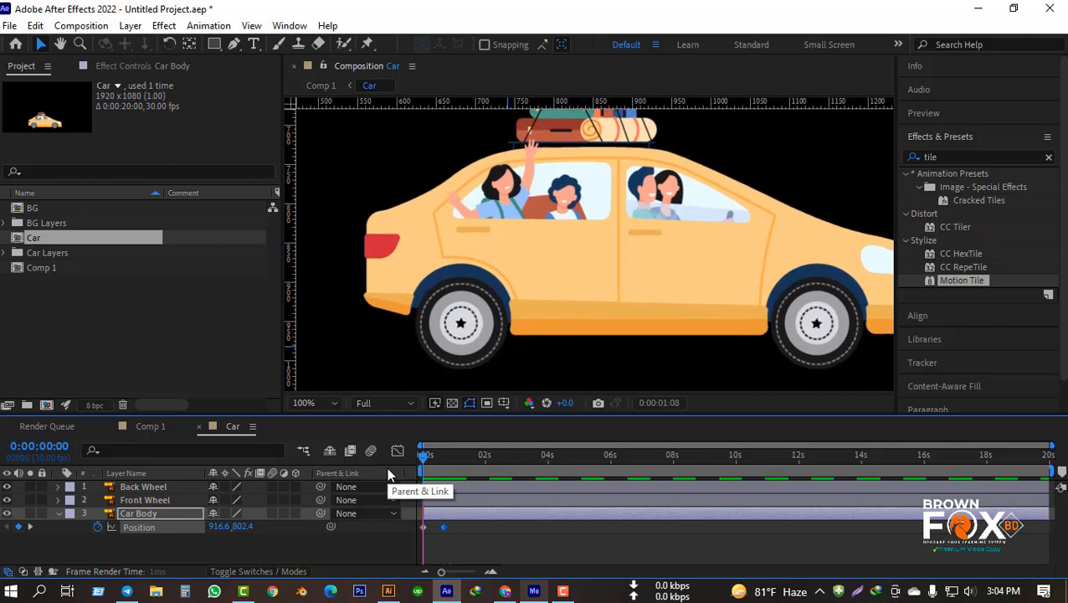
click(505, 544)
scroll(612, 299, down, 1)
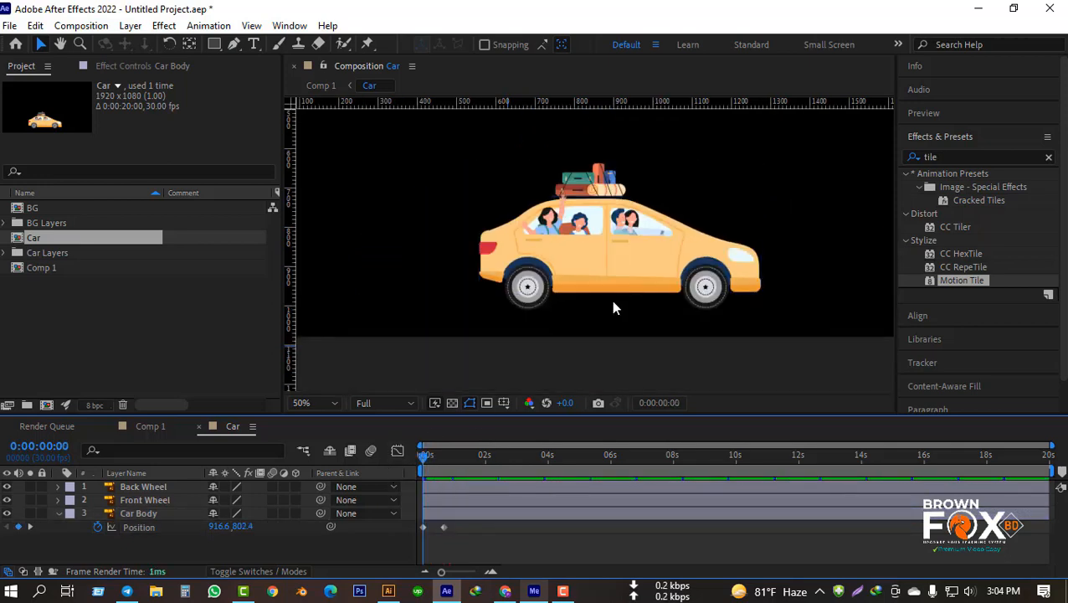
Step: Add the expression loopOut() to the Car Body's Position and preview the looping bounce
click(59, 513)
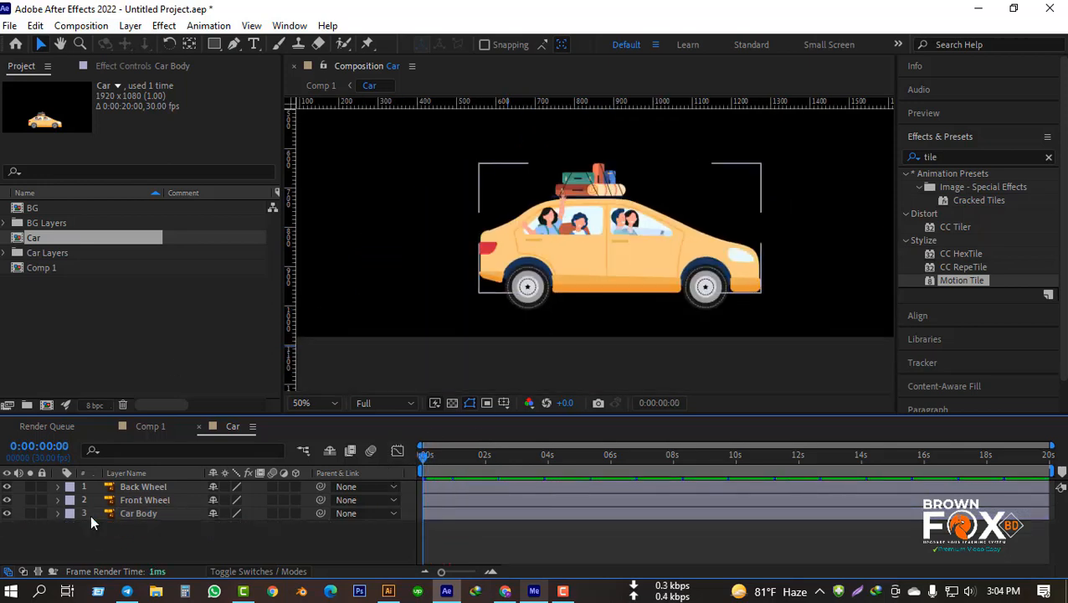
click(56, 514)
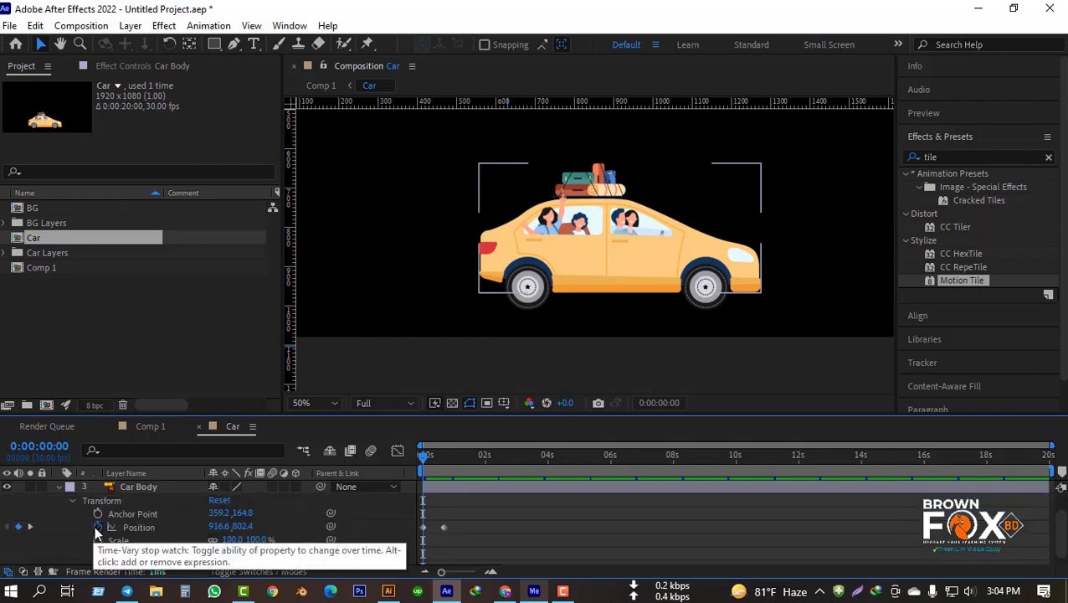
alt+click(98, 527)
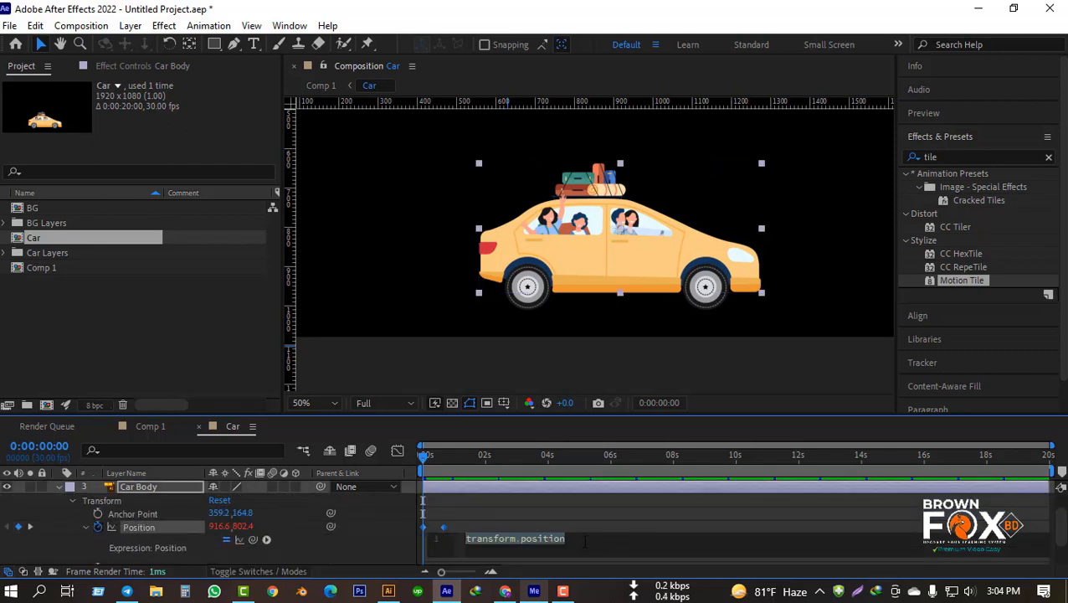
text(loop)
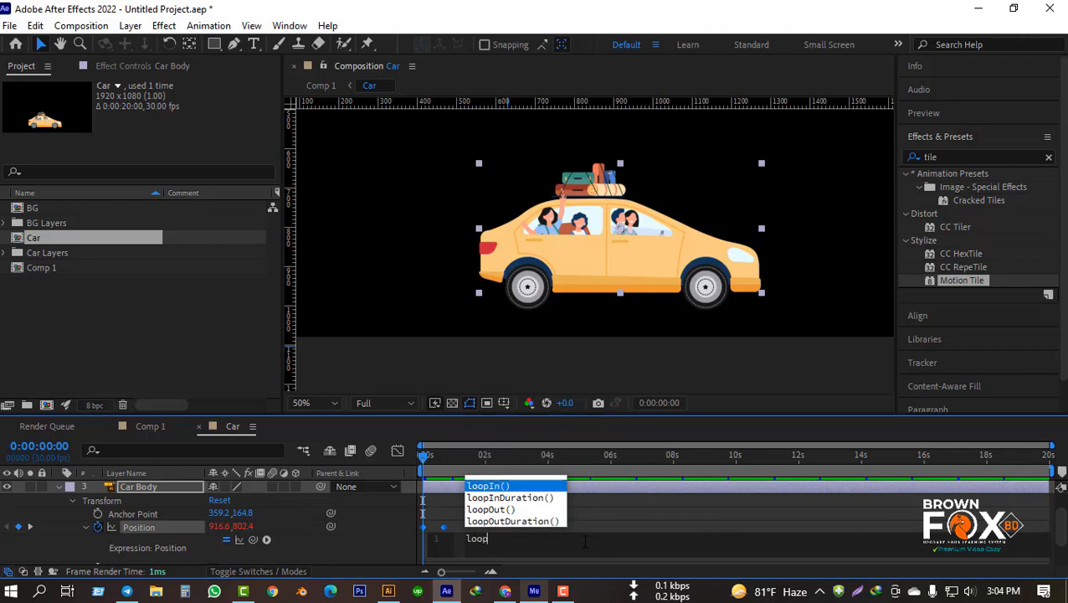
text(out)
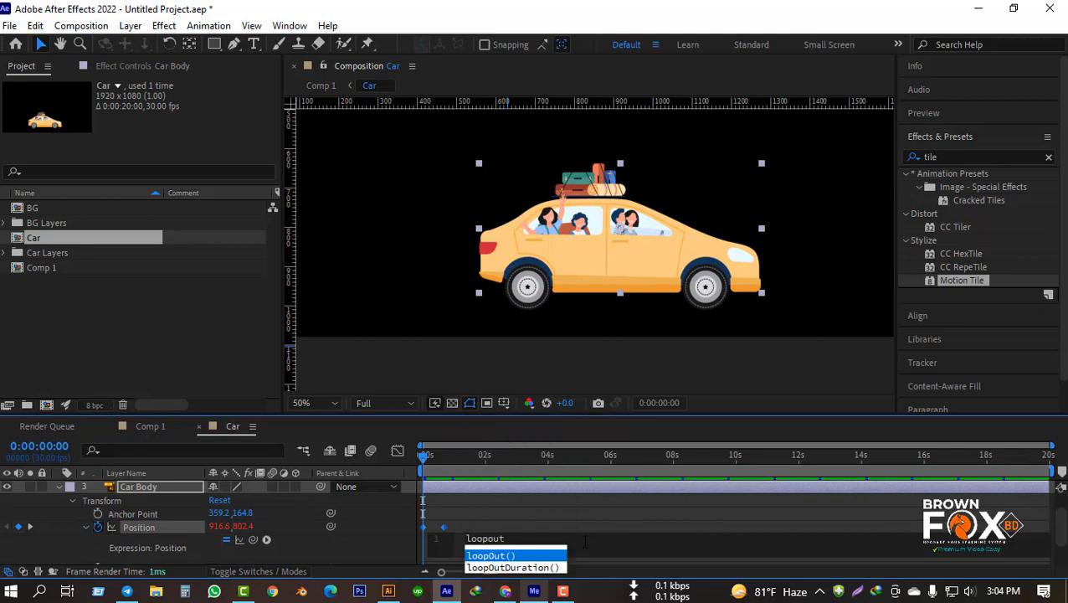
key(Return)
click(338, 553)
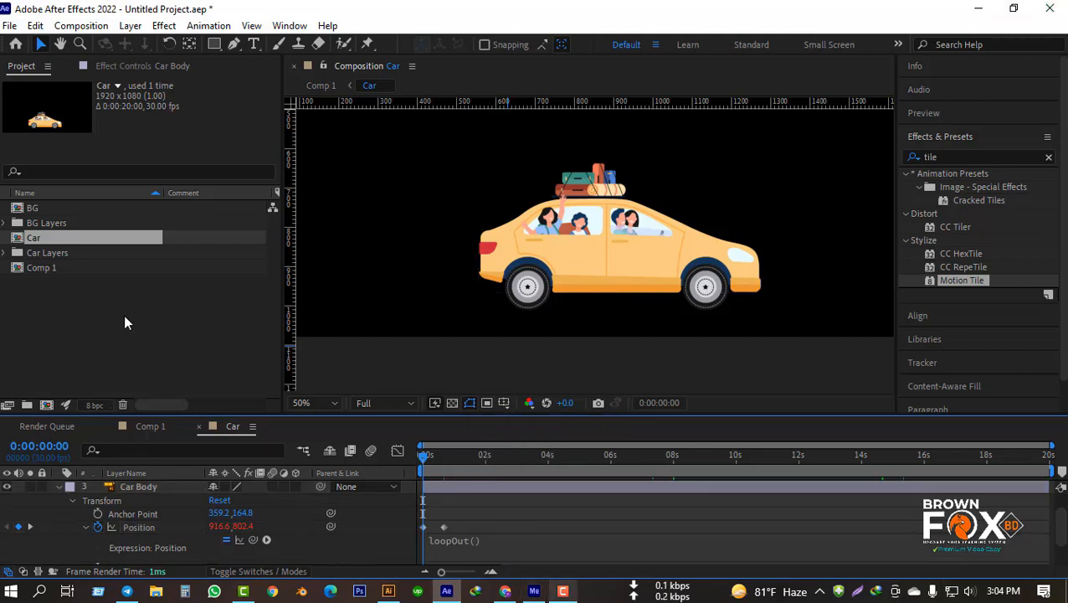
key(space)
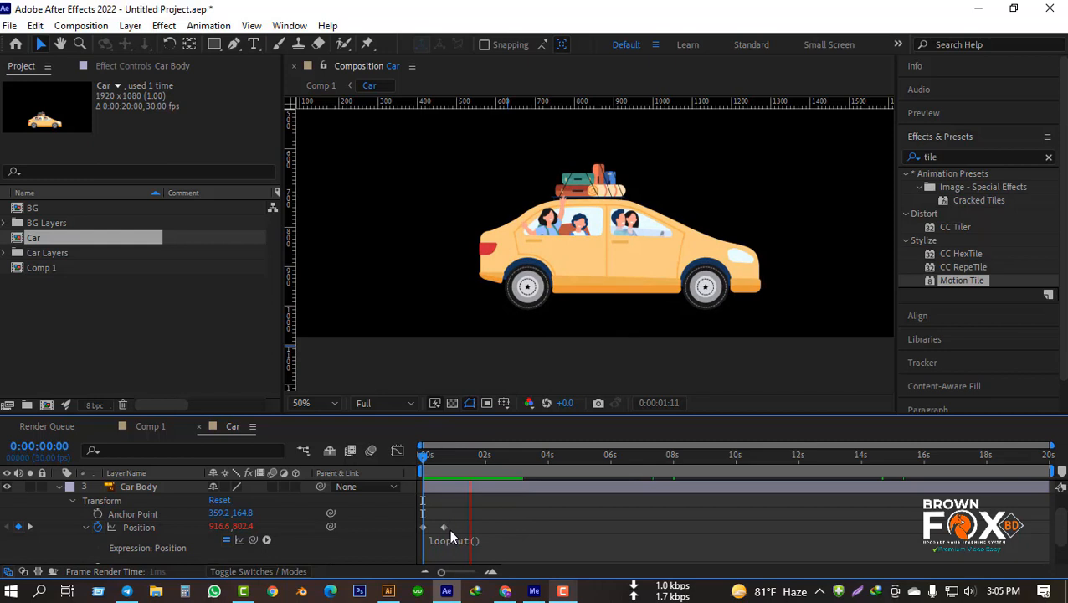
Step: Slow the bounce by moving the second Car Body Position keyframe to about 1.2 seconds, and preview it from the start
drag(442, 528, 459, 535)
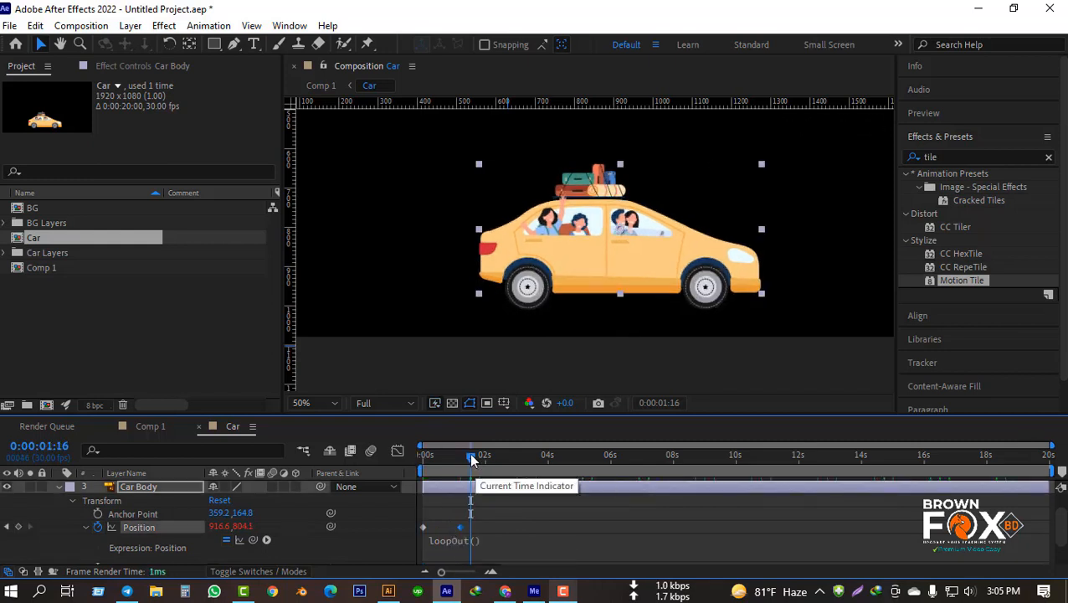
key(Home)
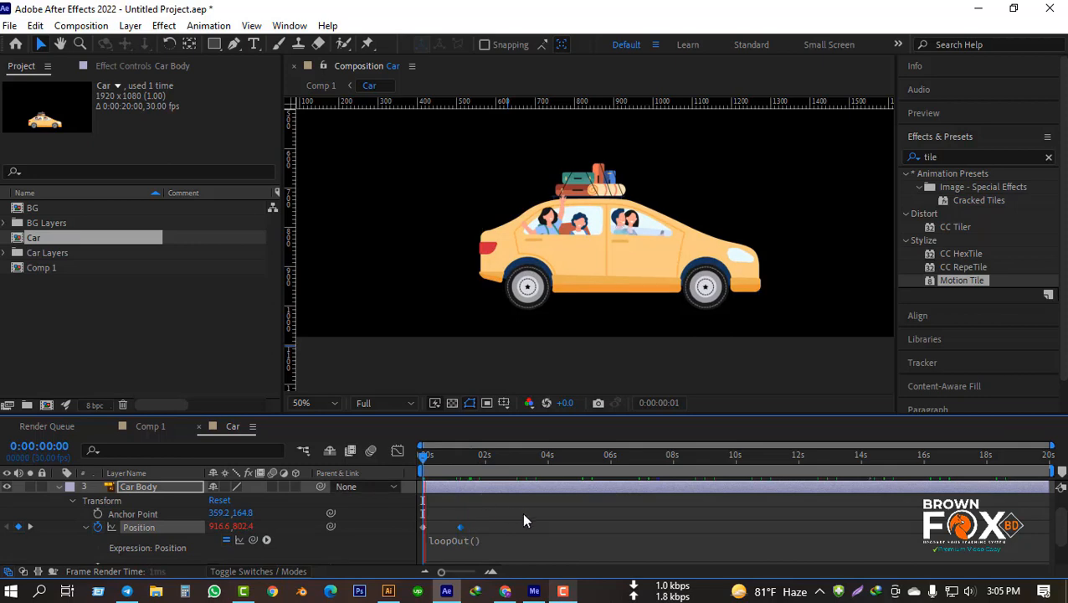
key(space)
key(space)
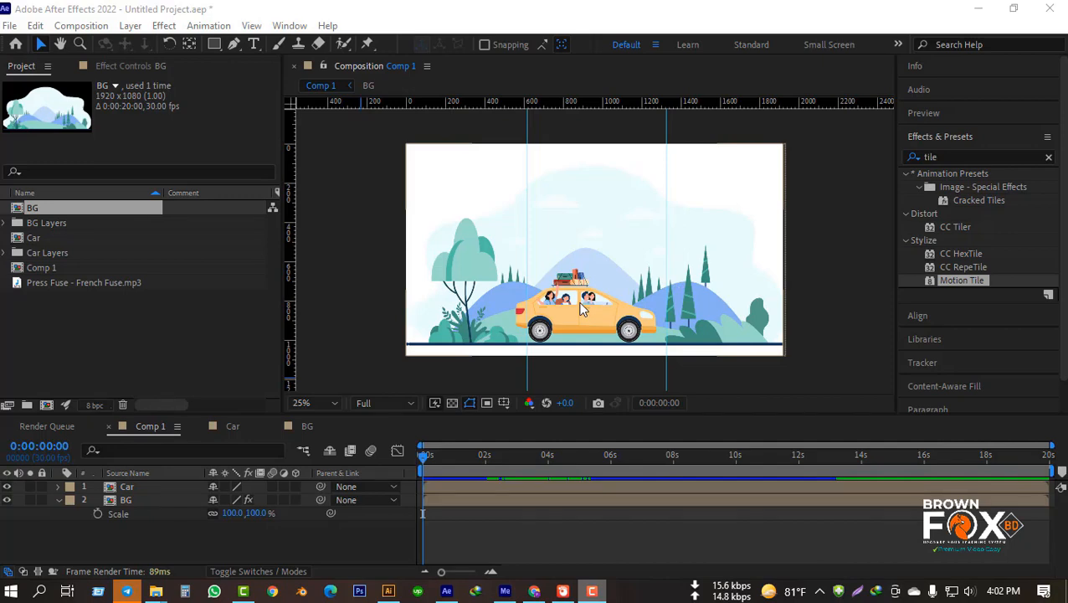
Step: Preview the complete car and background animation in Comp 1 from 0:00:00:00
click(729, 369)
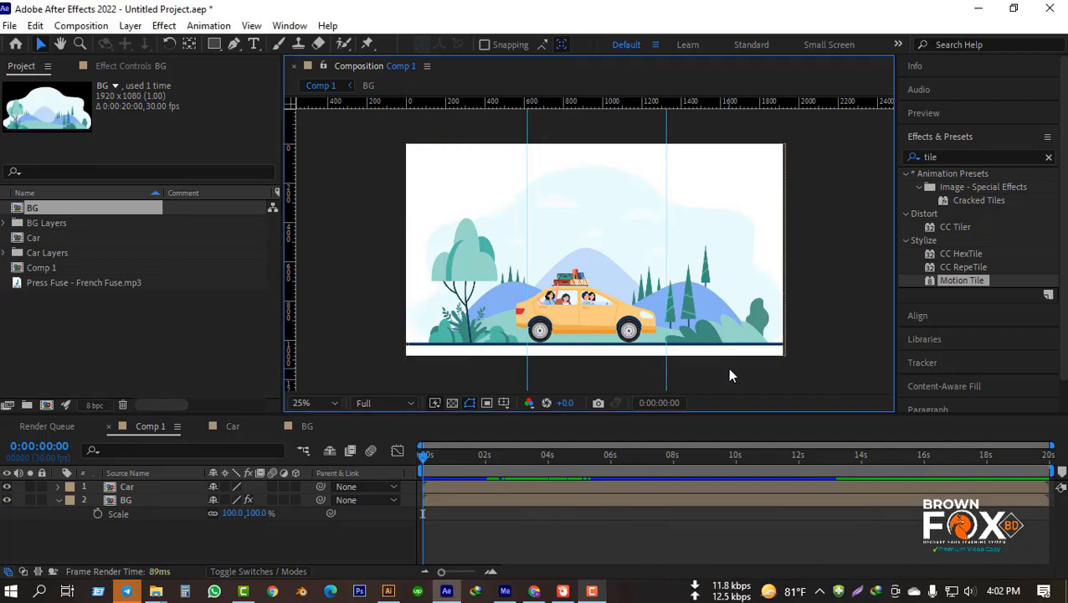
key(space)
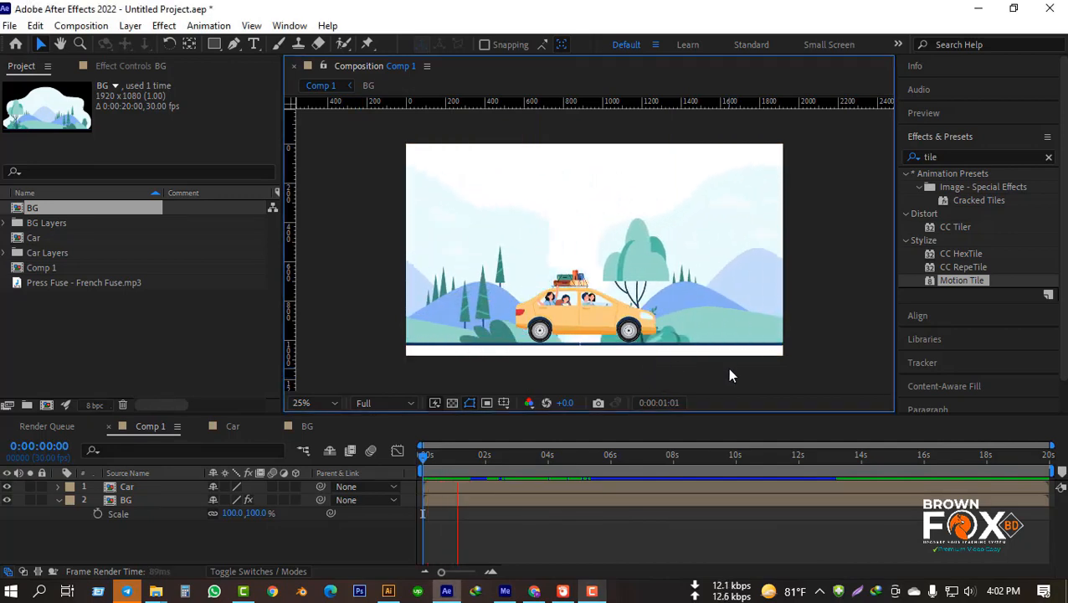